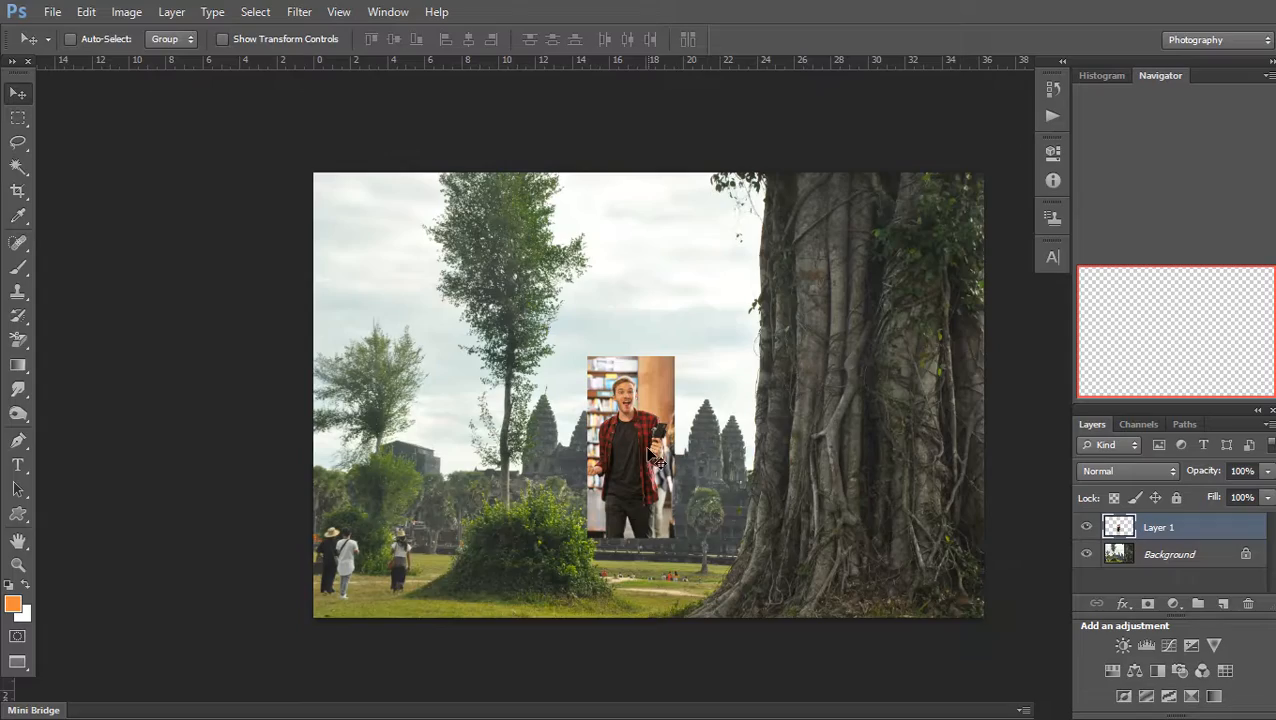
Zoom in and pan the view down to the bottom of the man's trouser legs
{"action": "left_click_drag", "start_coordinate": [493, 667], "coordinate": [661, 421]}
{"action": "scroll", "coordinate": [812, 268], "scroll_direction": "up", "scroll_amount": 5}
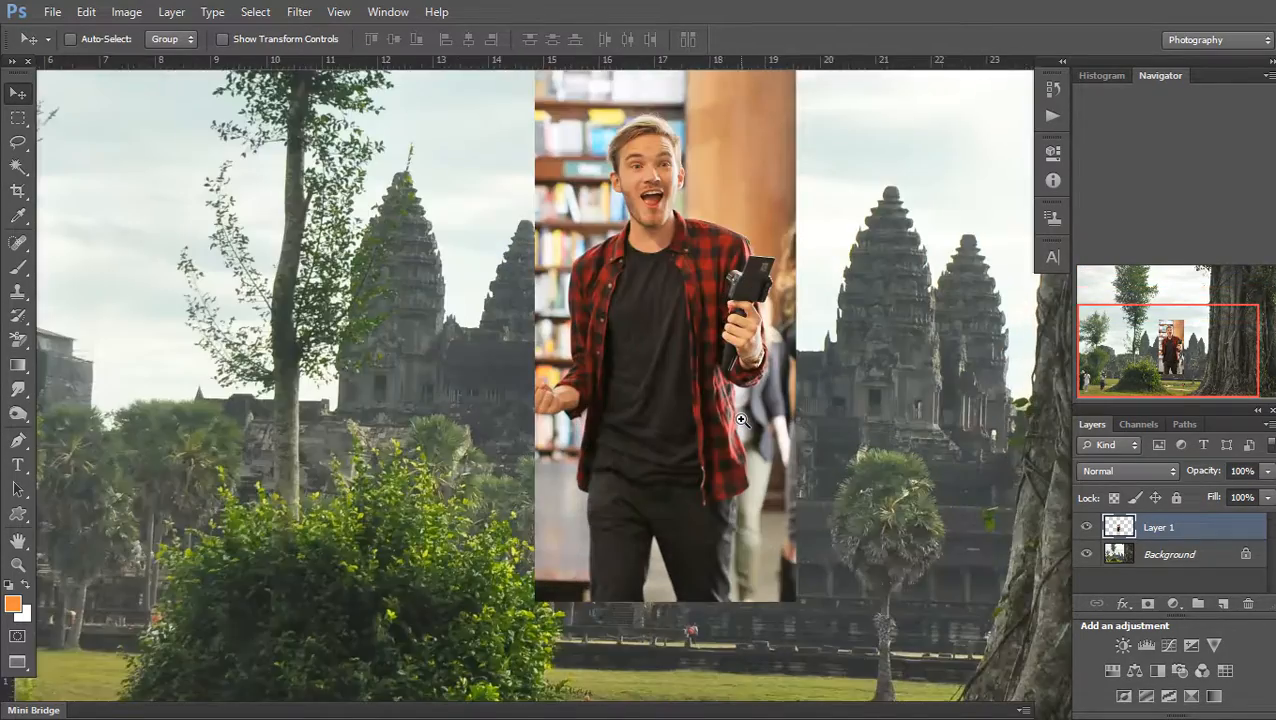
{"action": "scroll", "coordinate": [741, 420], "scroll_direction": "up", "scroll_amount": 6}
Start a Pen path at the trouser edge and trace up the leg and shirt edge
{"action": "key", "text": "p"}
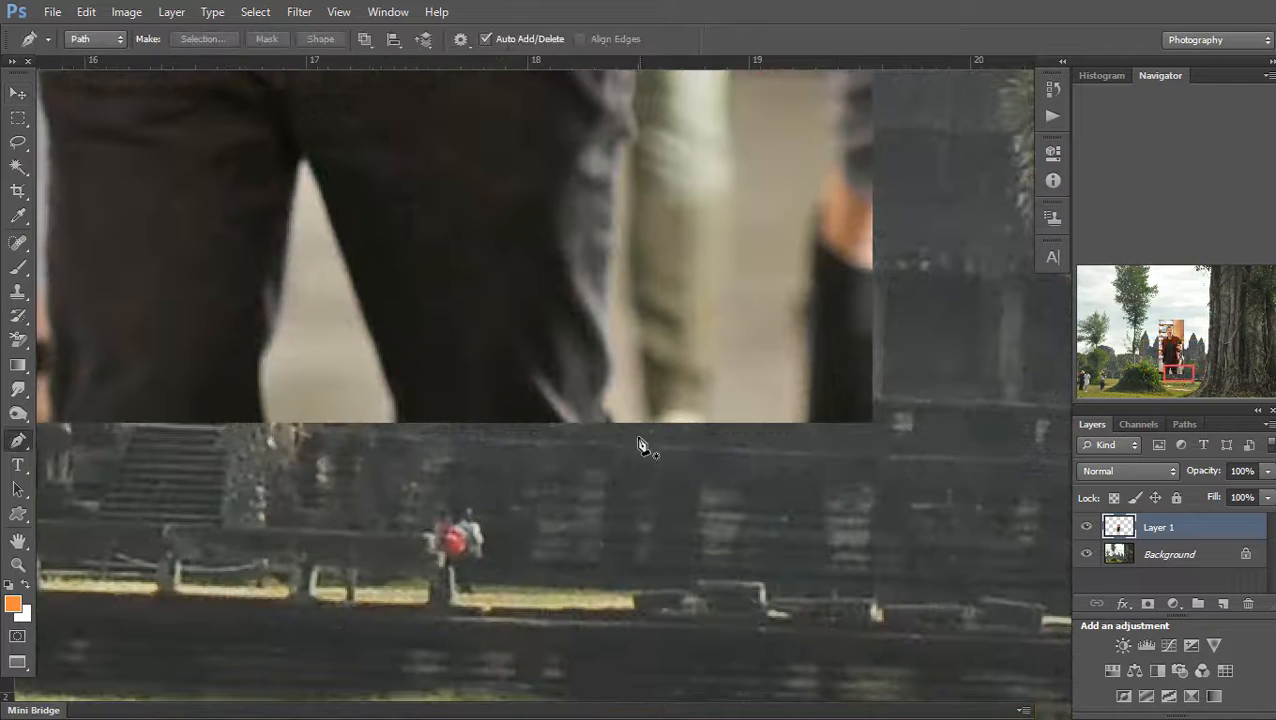
{"action": "left_click", "coordinate": [624, 366]}
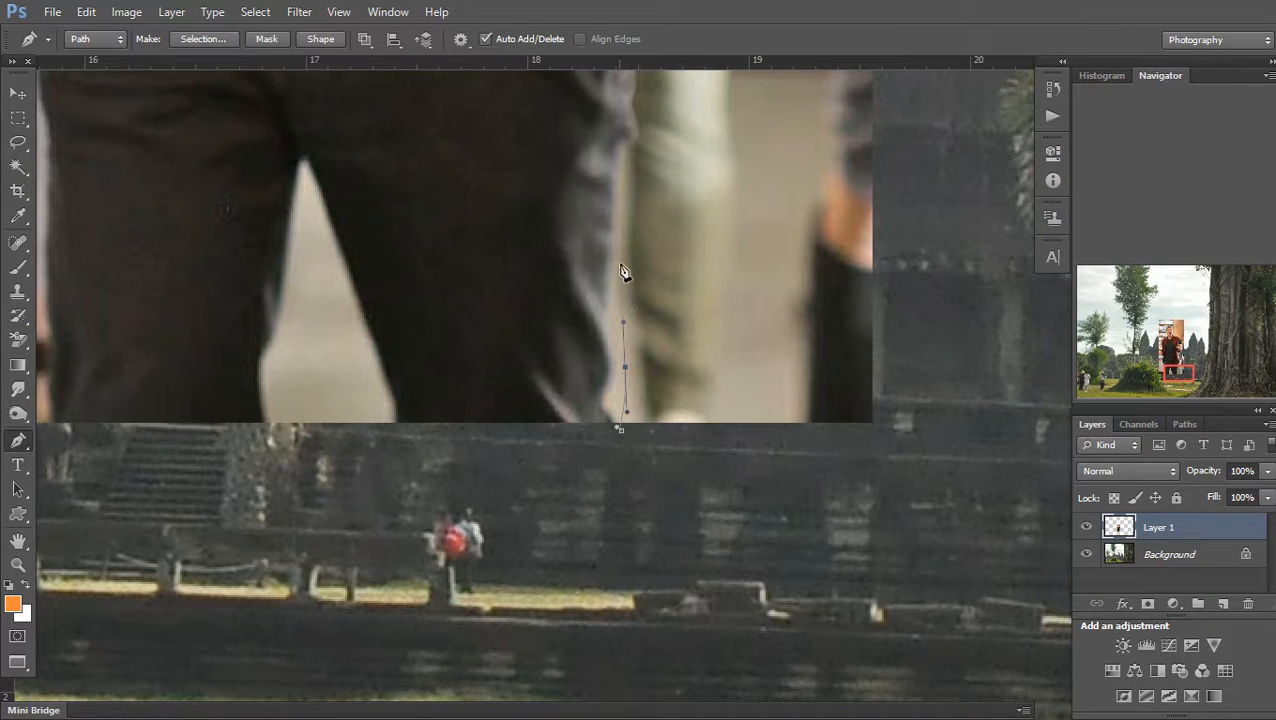
{"action": "scroll", "coordinate": [628, 156], "scroll_direction": "up", "scroll_amount": 3}
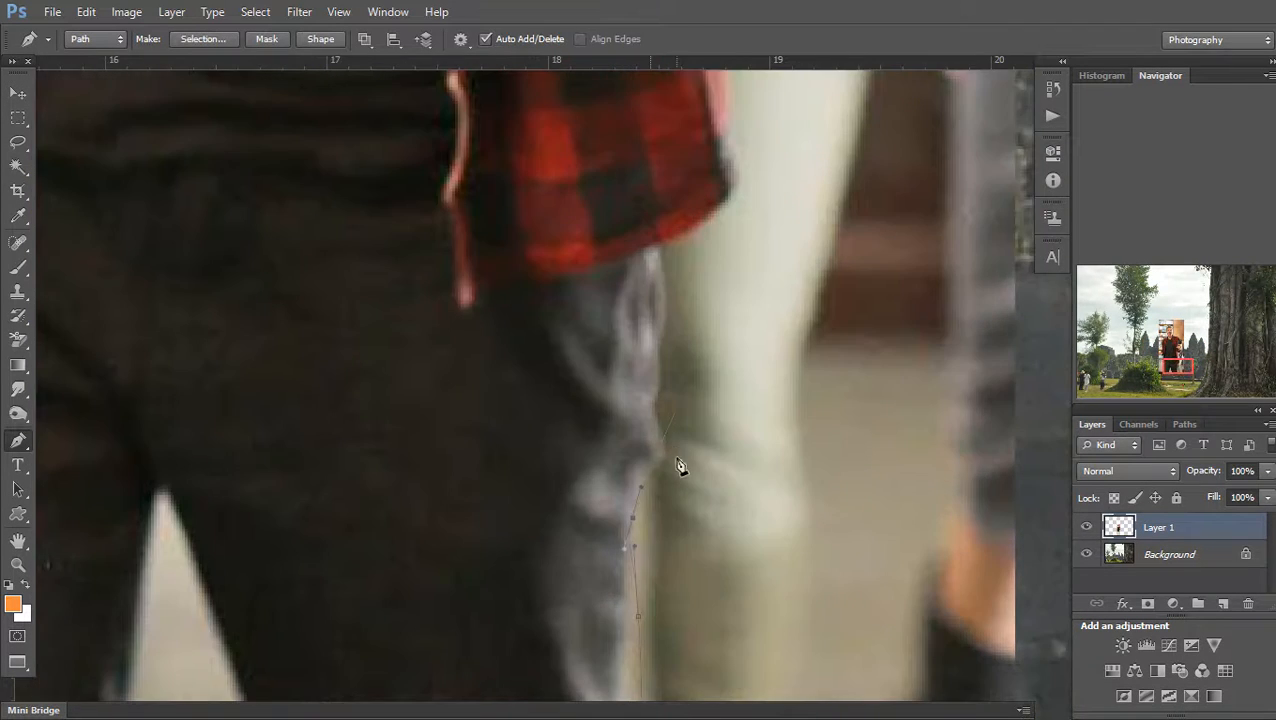
{"action": "left_click", "coordinate": [661, 369]}
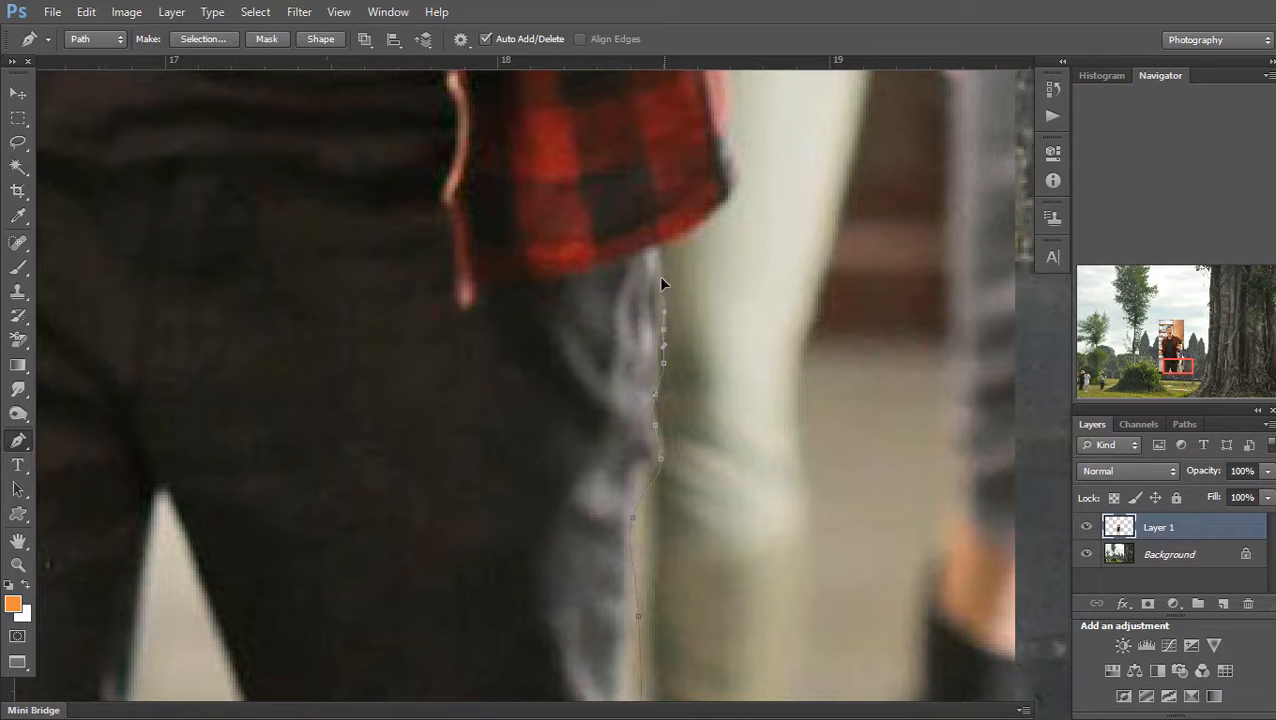
{"action": "left_click", "coordinate": [734, 199]}
{"action": "scroll", "coordinate": [729, 314], "scroll_direction": "up", "scroll_amount": 5}
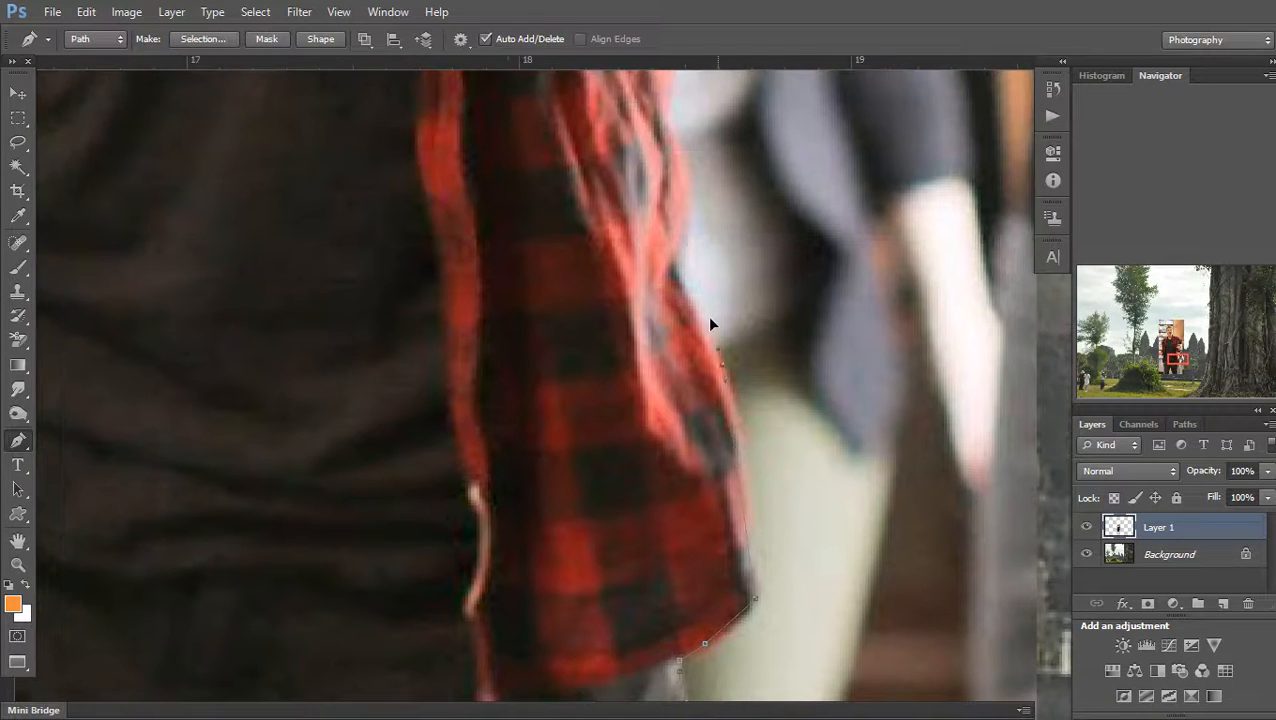
{"action": "scroll", "coordinate": [712, 470], "scroll_direction": "down", "scroll_amount": 4}
{"action": "scroll", "coordinate": [755, 594], "scroll_direction": "up", "scroll_amount": 5}
{"action": "left_click_drag", "start_coordinate": [738, 578], "coordinate": [736, 527]}
{"action": "left_click_drag", "start_coordinate": [724, 484], "coordinate": [716, 455]}
{"action": "left_click", "coordinate": [726, 420]}
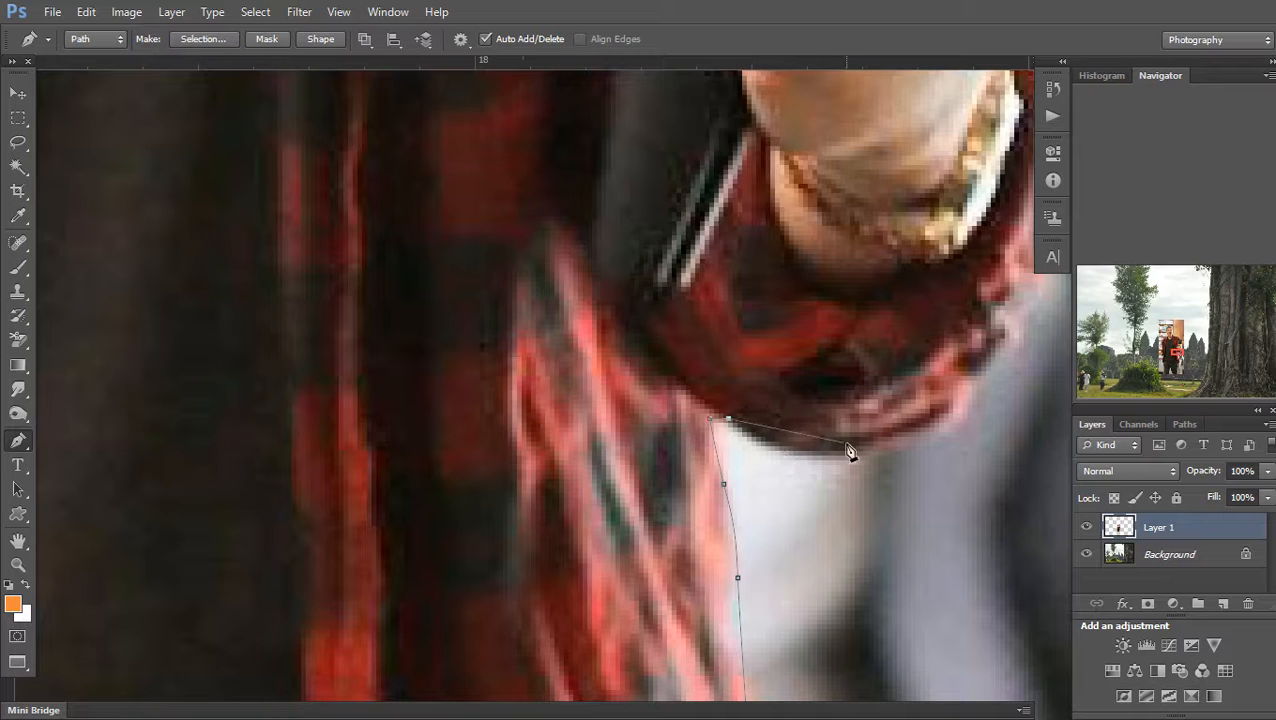
Continue the path along the sleeve and around the hand and camera corners
{"action": "left_click_drag", "start_coordinate": [885, 443], "coordinate": [998, 357]}
{"action": "left_click_drag", "start_coordinate": [1000, 306], "coordinate": [871, 484]}
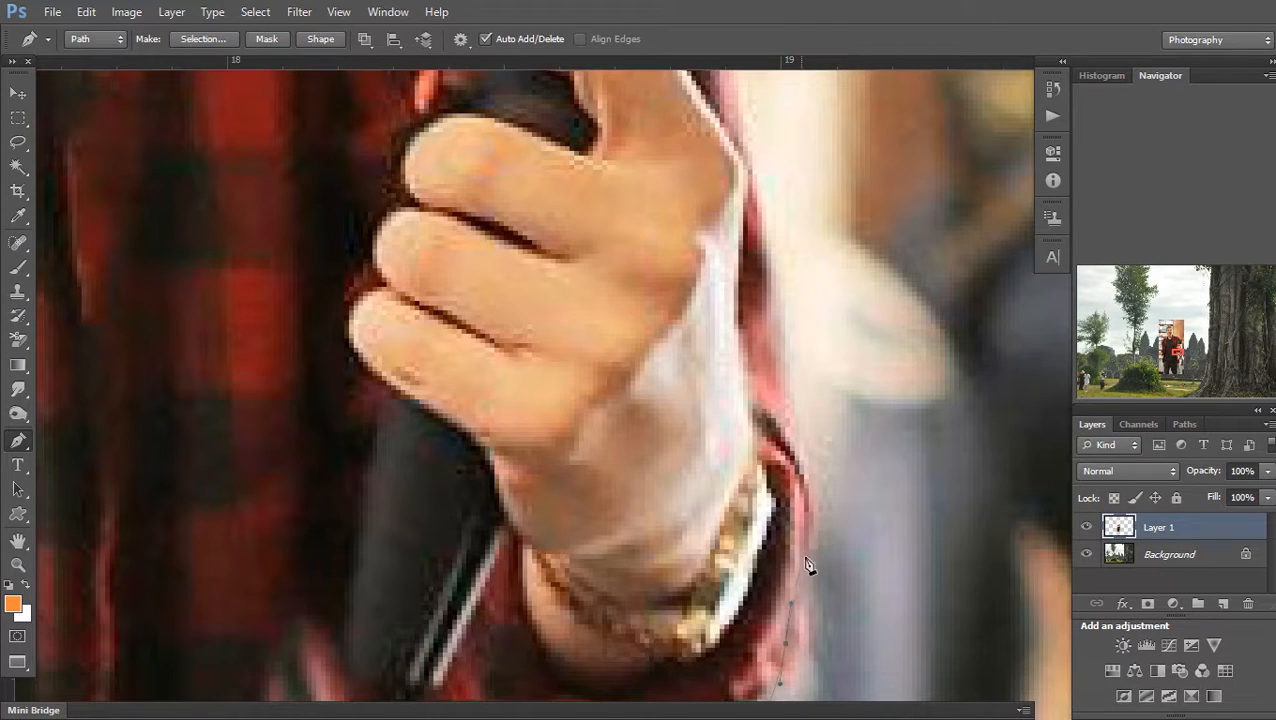
{"action": "left_click_drag", "start_coordinate": [742, 157], "coordinate": [811, 457]}
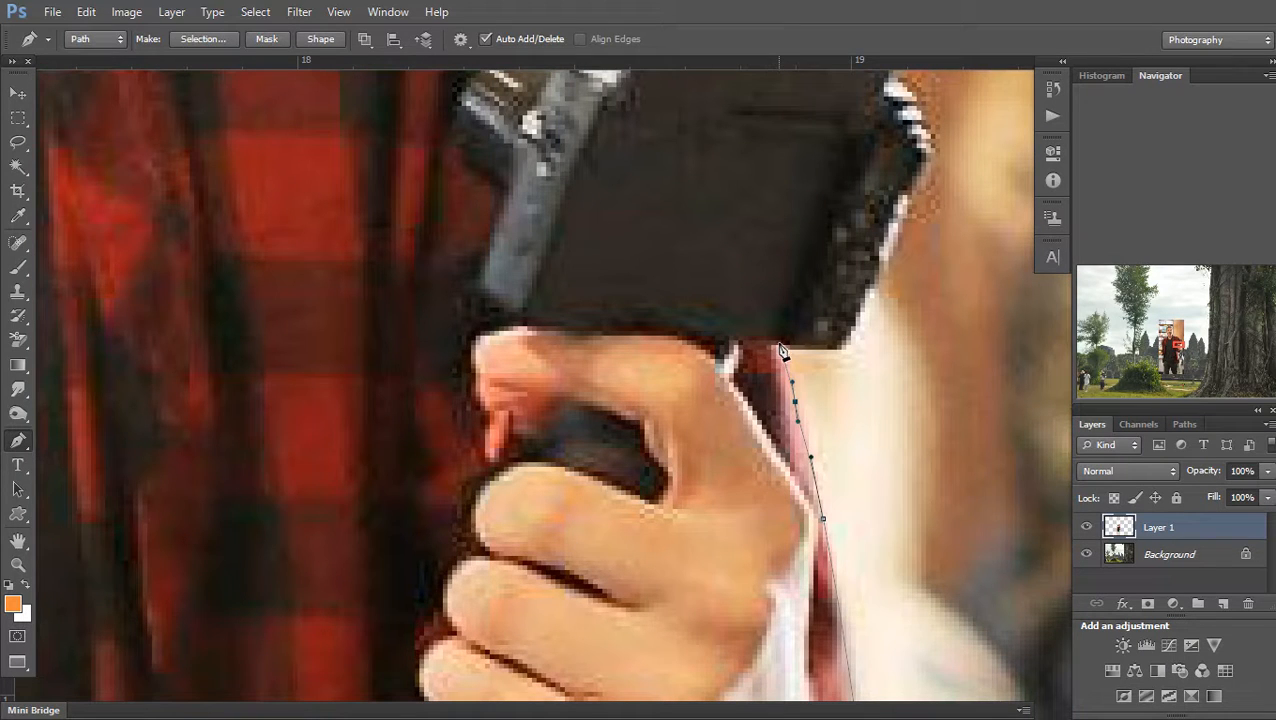
{"action": "left_click", "coordinate": [838, 347]}
{"action": "left_click_drag", "start_coordinate": [882, 207], "coordinate": [819, 433]}
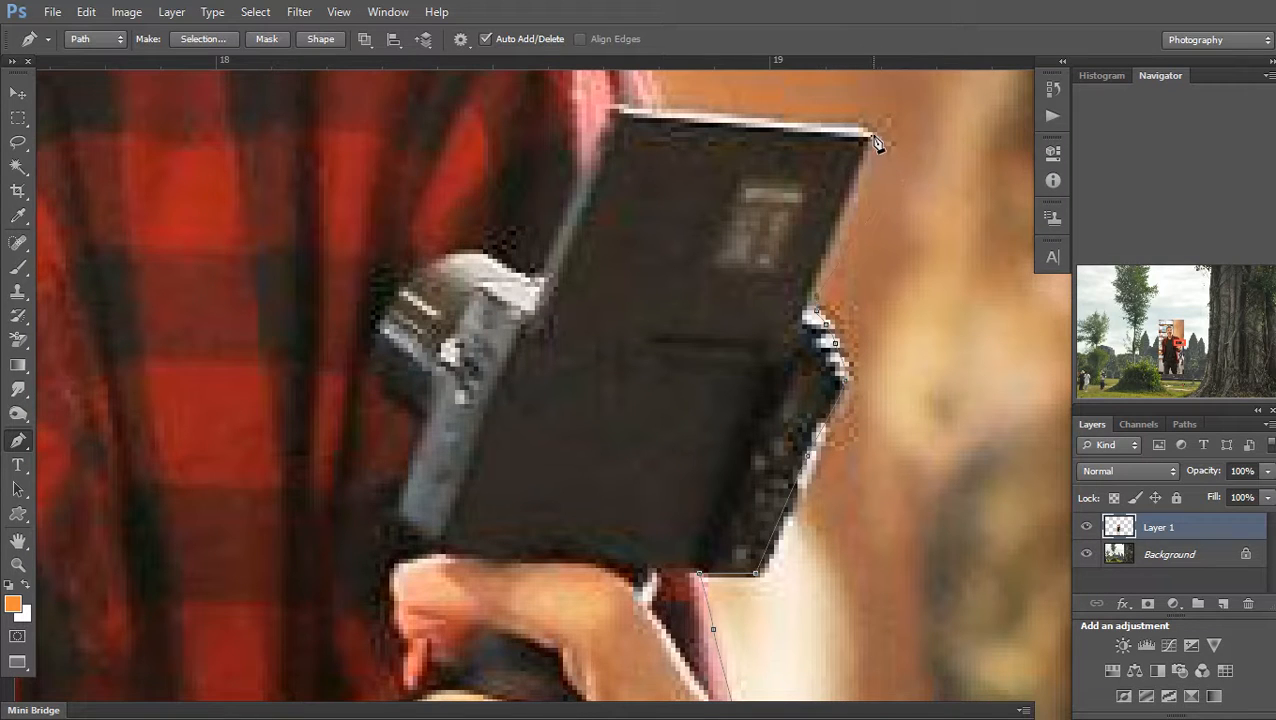
{"action": "left_click", "coordinate": [660, 108]}
{"action": "left_click_drag", "start_coordinate": [669, 126], "coordinate": [775, 636]}
{"action": "scroll", "coordinate": [775, 636], "scroll_direction": "down", "scroll_amount": 1}
Extend the path up the shoulder, across the collar and neck, to the ear
{"action": "left_click", "coordinate": [492, 381]}
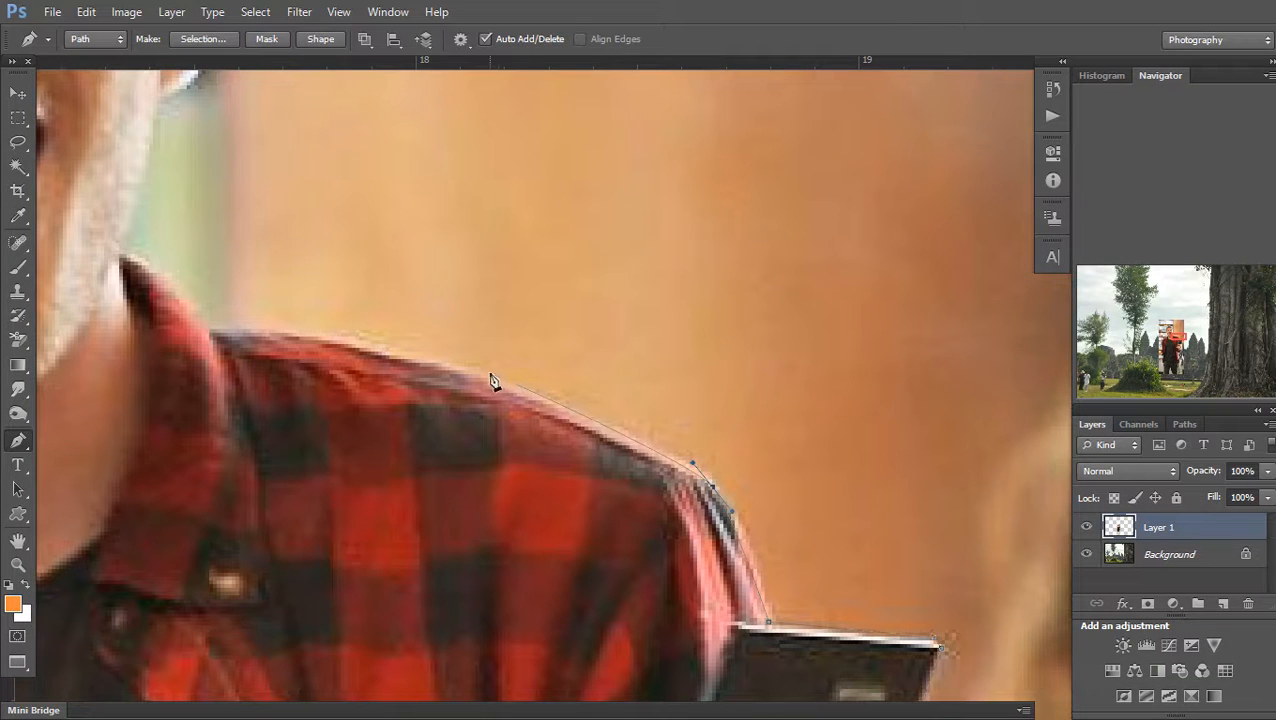
{"action": "left_click_drag", "start_coordinate": [407, 341], "coordinate": [390, 341]}
{"action": "left_click_drag", "start_coordinate": [296, 329], "coordinate": [226, 325]}
{"action": "left_click", "coordinate": [215, 332]}
{"action": "left_click_drag", "start_coordinate": [444, 394], "coordinate": [669, 424]}
{"action": "left_click", "coordinate": [715, 424], "text": "ctrl"}
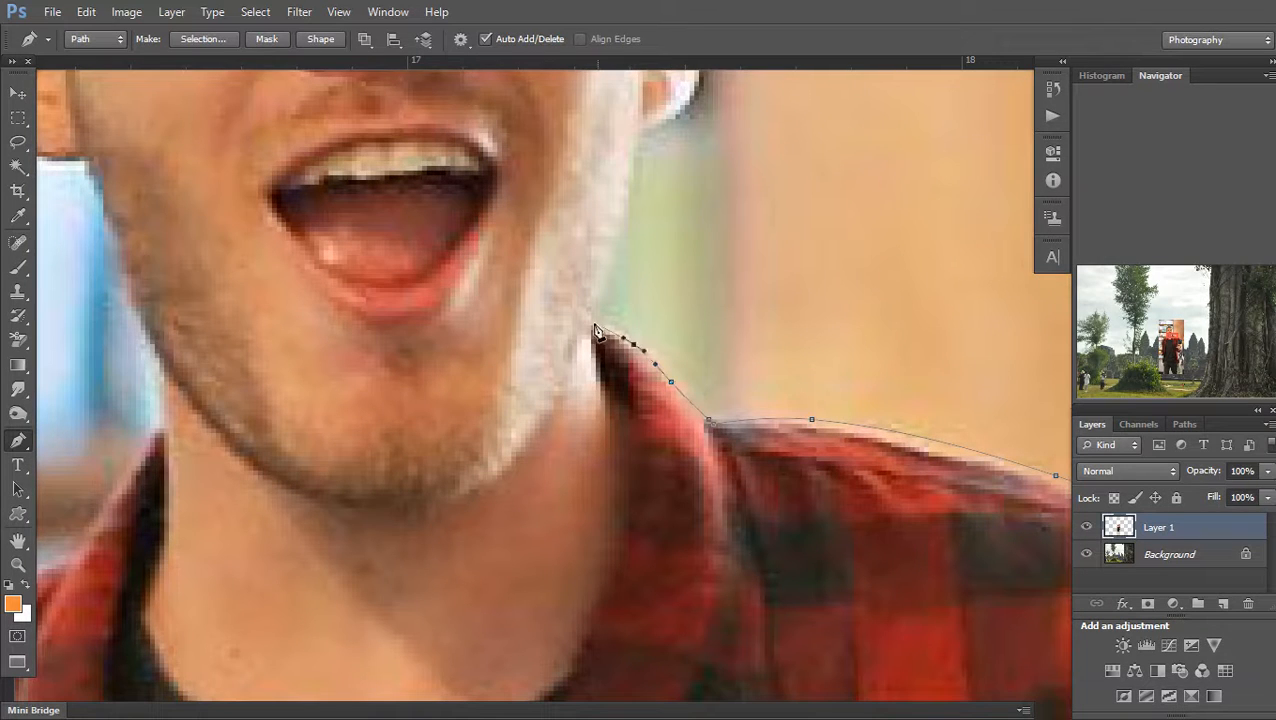
{"action": "left_click_drag", "start_coordinate": [625, 266], "coordinate": [645, 401]}
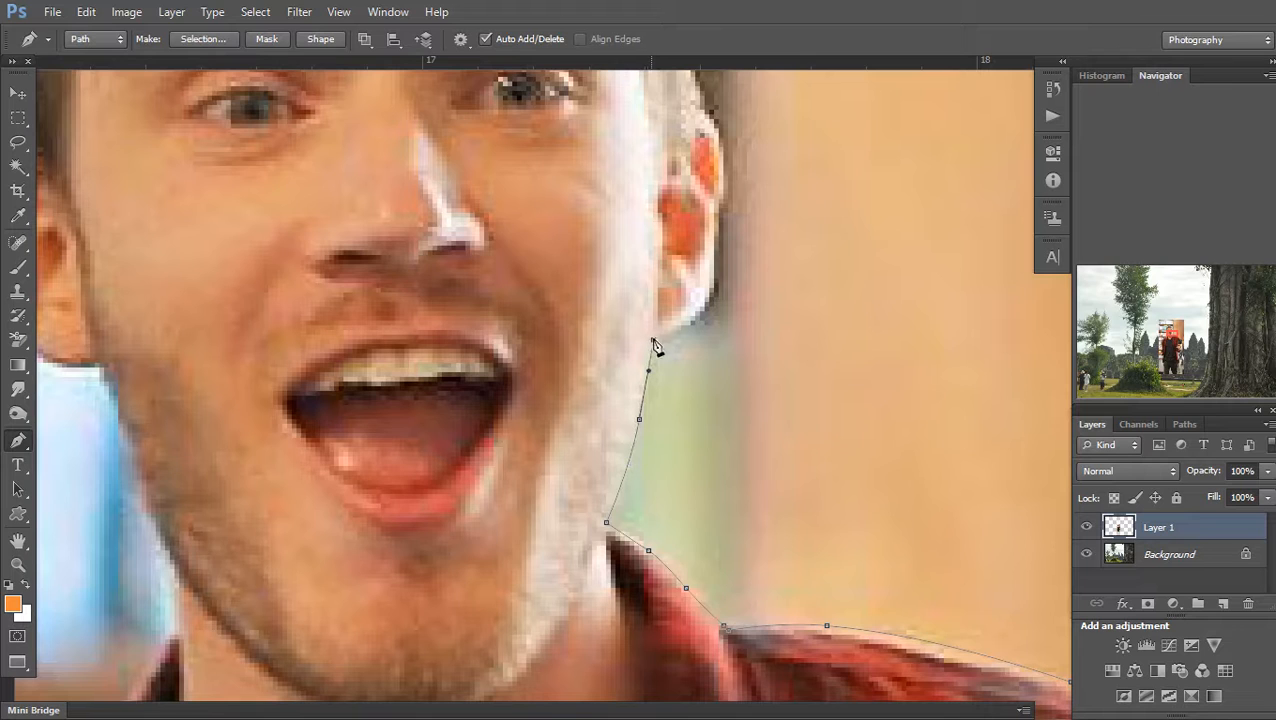
{"action": "left_click", "coordinate": [698, 322]}
{"action": "left_click_drag", "start_coordinate": [713, 300], "coordinate": [713, 554]}
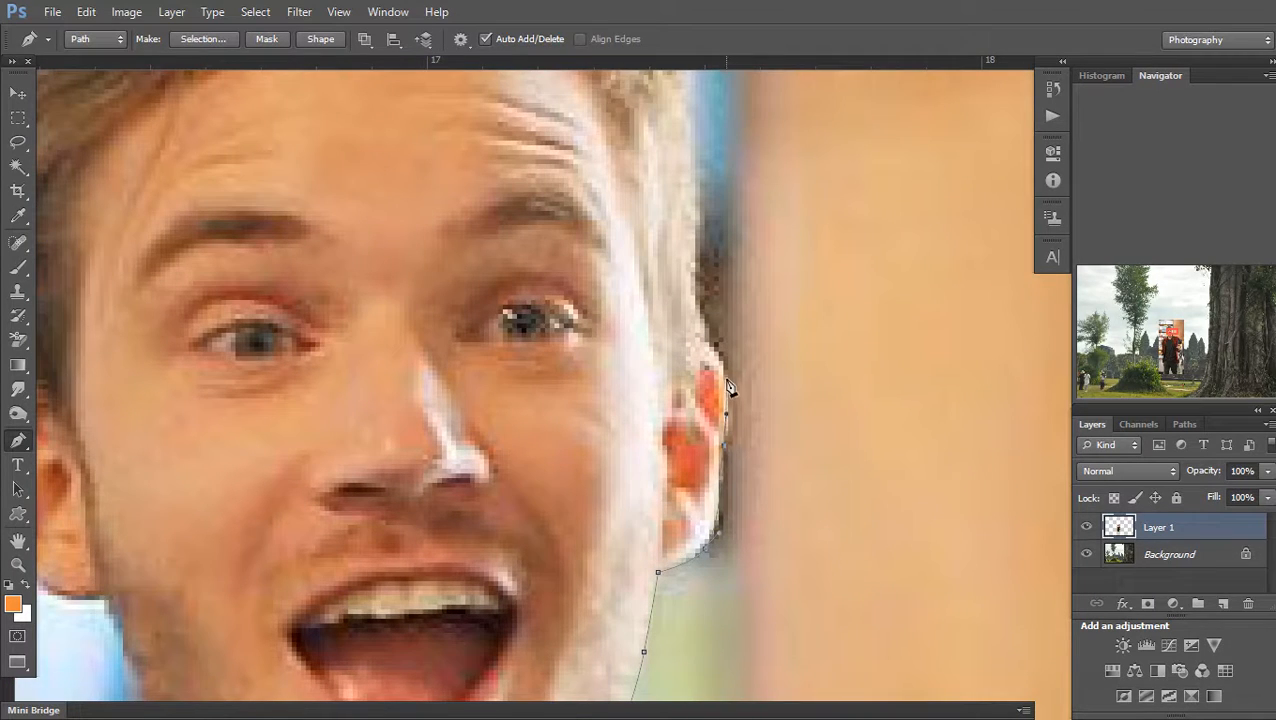
{"action": "scroll", "coordinate": [700, 360], "scroll_direction": "up", "scroll_amount": 3}
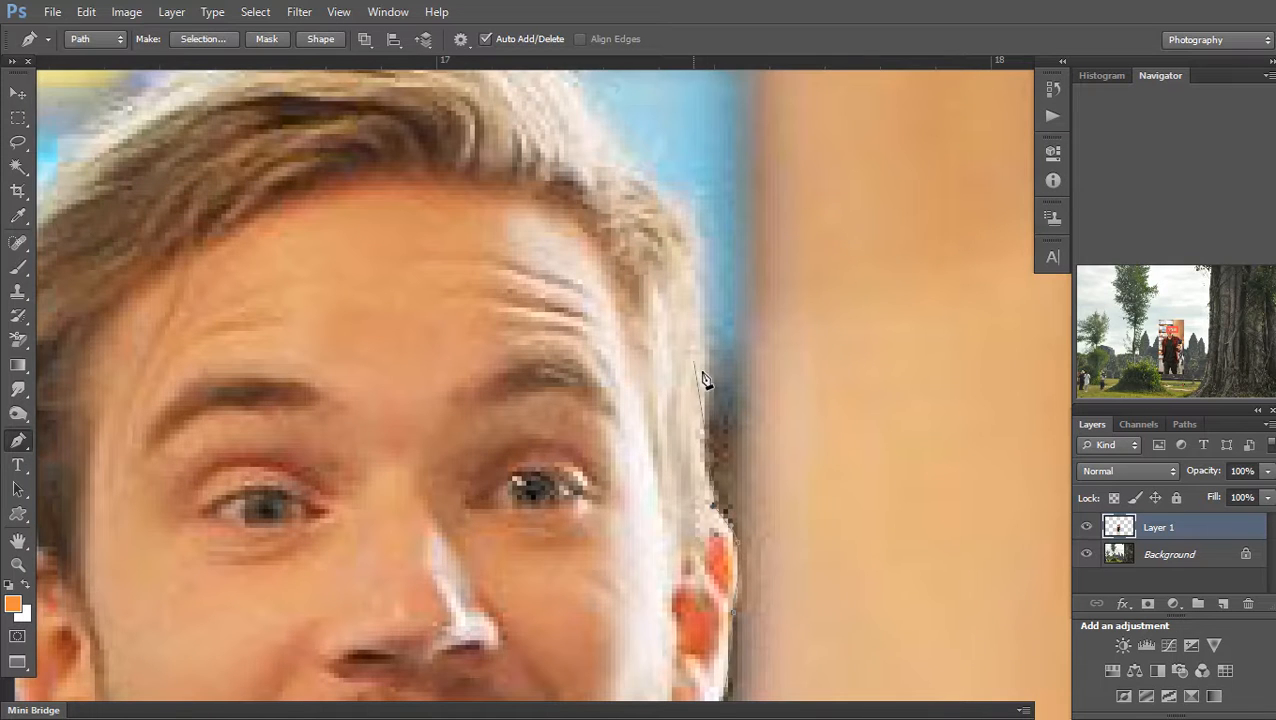
Curve the path over the top of the hair and down to below the left ear
{"action": "left_click_drag", "start_coordinate": [696, 238], "coordinate": [689, 228]}
{"action": "left_click_drag", "start_coordinate": [695, 274], "coordinate": [718, 409]}
{"action": "scroll", "coordinate": [716, 405], "scroll_direction": "down", "scroll_amount": 2}
{"action": "left_click_drag", "start_coordinate": [669, 229], "coordinate": [594, 190]}
{"action": "left_click_drag", "start_coordinate": [512, 176], "coordinate": [227, 466]}
{"action": "left_click_drag", "start_coordinate": [258, 581], "coordinate": [336, 459]}
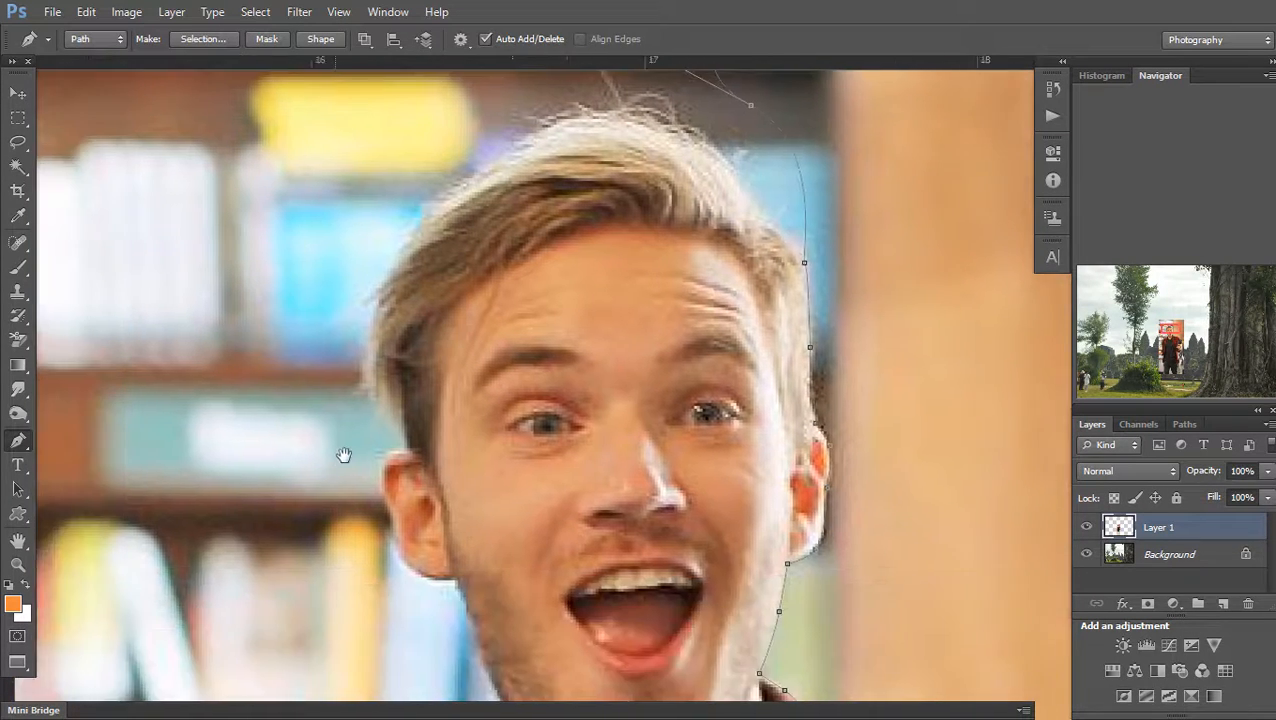
{"action": "scroll", "coordinate": [338, 456], "scroll_direction": "up", "scroll_amount": 1}
{"action": "left_click_drag", "start_coordinate": [322, 264], "coordinate": [317, 322]}
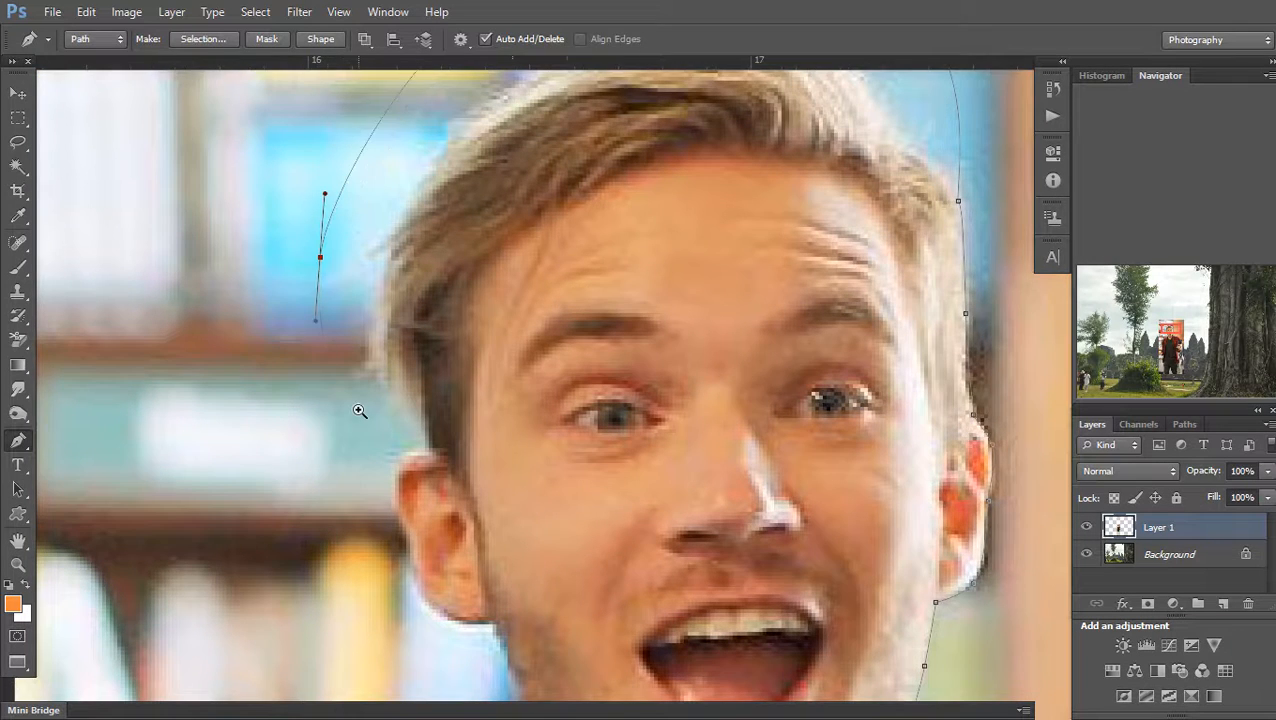
{"action": "scroll", "coordinate": [378, 425], "scroll_direction": "up", "scroll_amount": 1}
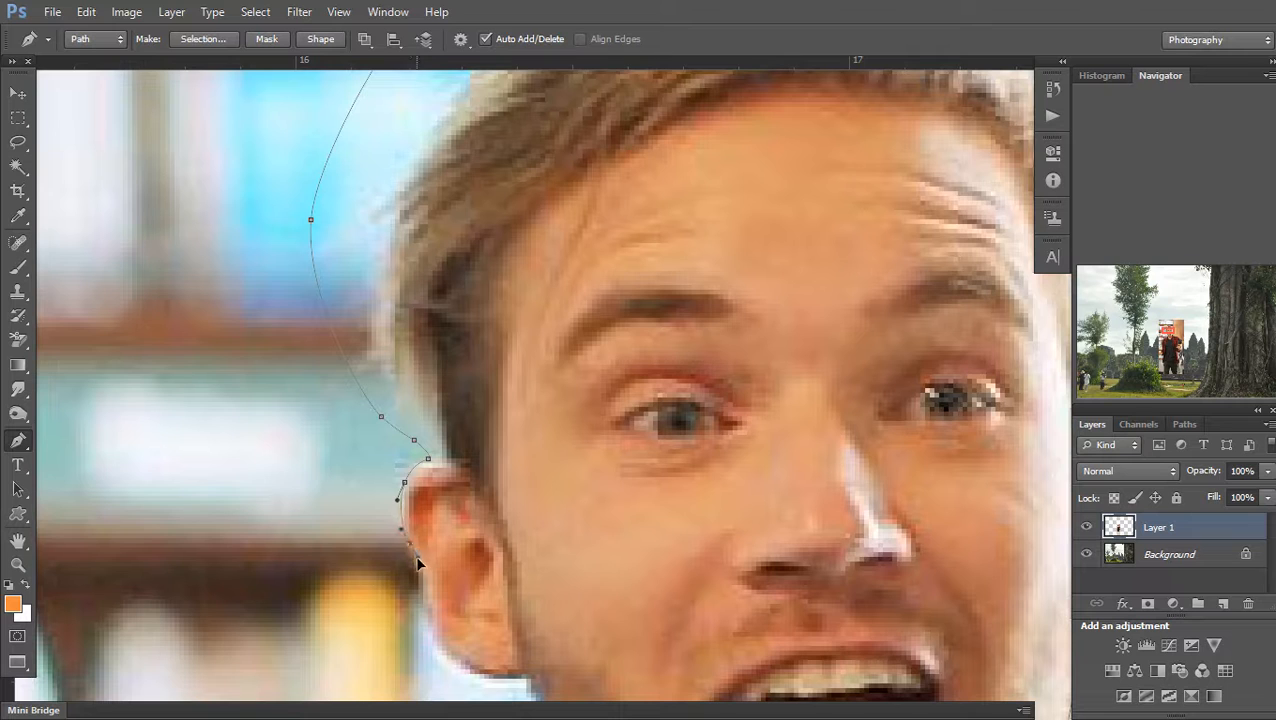
{"action": "left_click", "coordinate": [421, 600]}
{"action": "scroll", "coordinate": [423, 462], "scroll_direction": "down", "scroll_amount": 2}
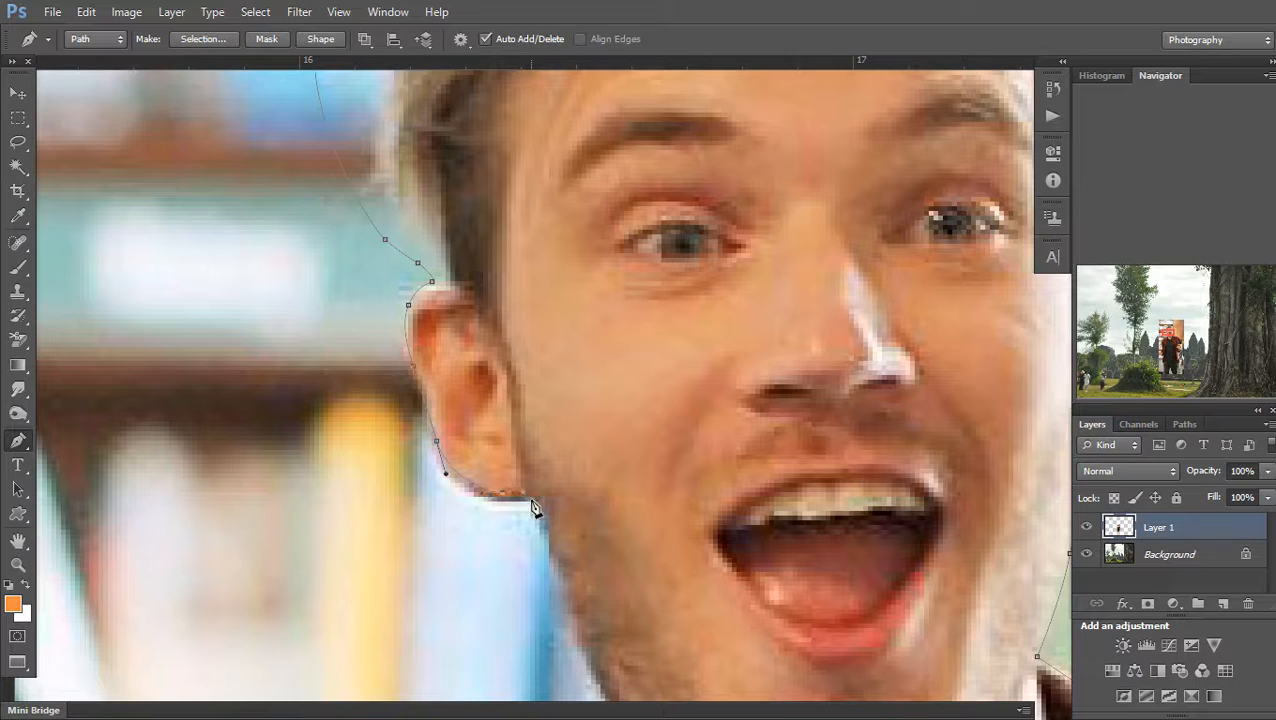
Trace the path along the jaw, collar and down the left shoulder
{"action": "left_click_drag", "start_coordinate": [572, 620], "coordinate": [538, 453]}
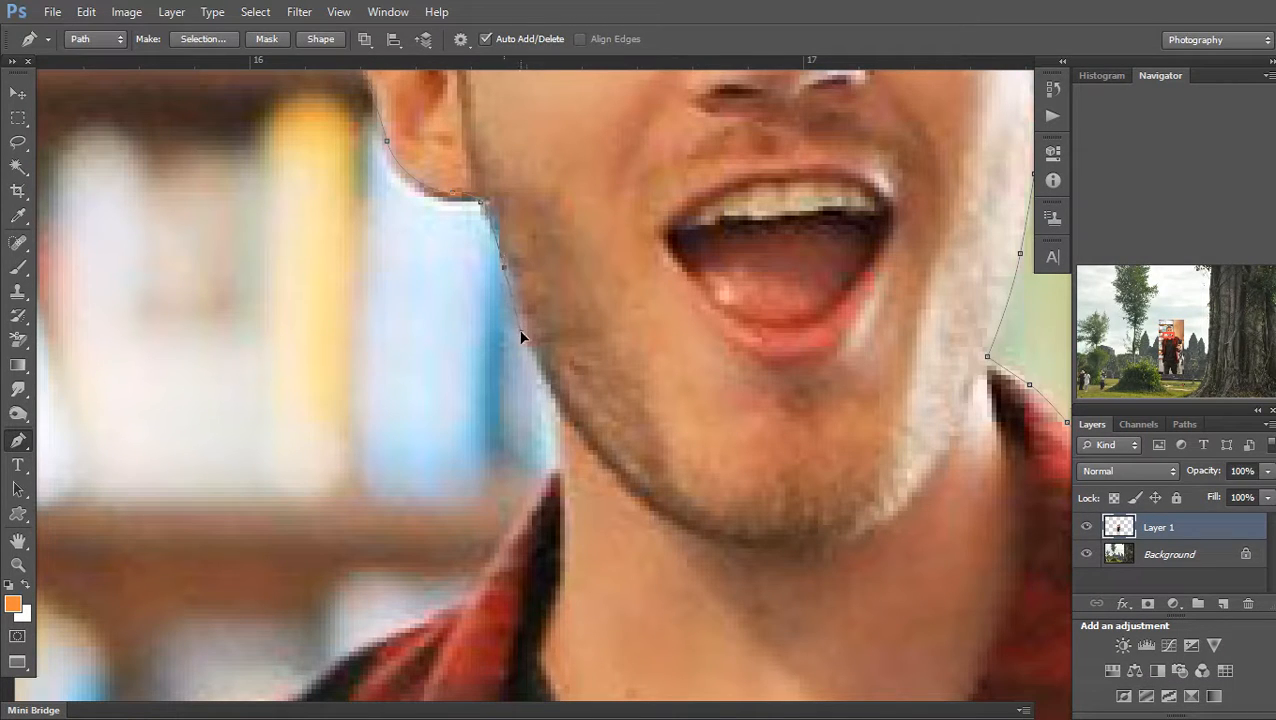
{"action": "left_click_drag", "start_coordinate": [523, 333], "coordinate": [524, 335]}
{"action": "left_click_drag", "start_coordinate": [409, 628], "coordinate": [540, 441]}
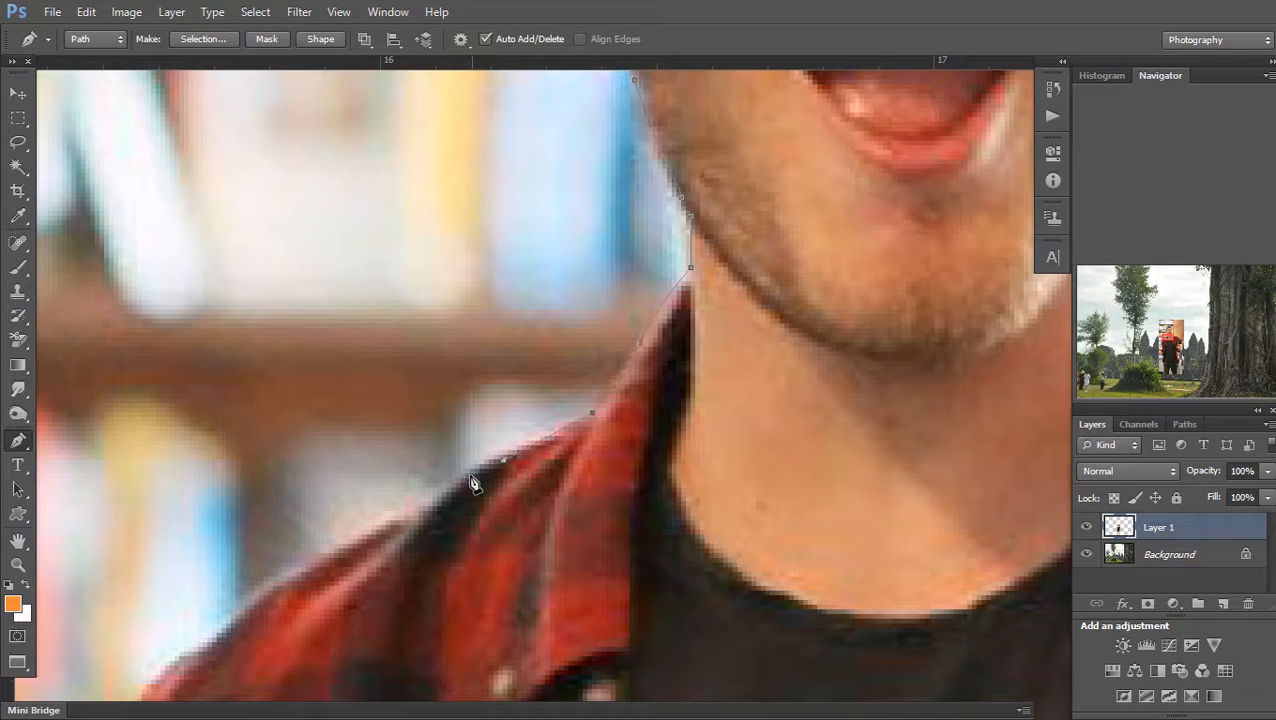
{"action": "left_click_drag", "start_coordinate": [410, 506], "coordinate": [398, 518]}
{"action": "left_click_drag", "start_coordinate": [449, 492], "coordinate": [791, 144]}
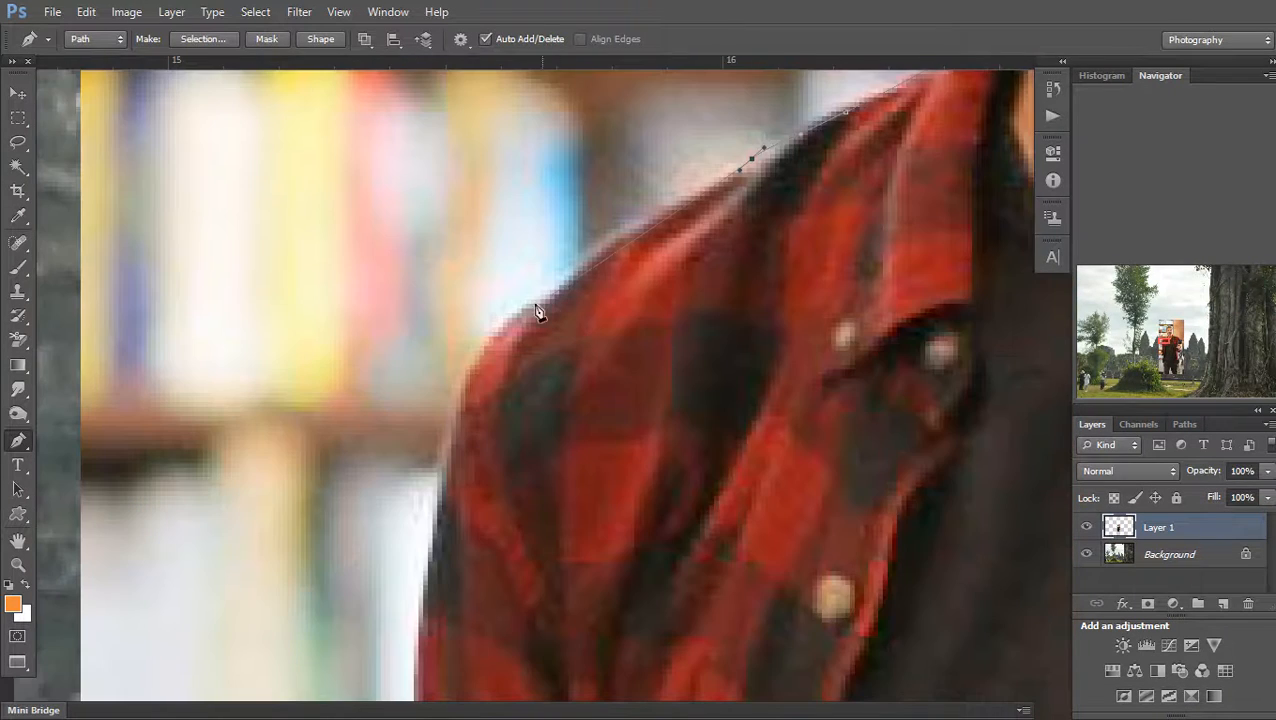
{"action": "left_click_drag", "start_coordinate": [450, 520], "coordinate": [438, 533]}
{"action": "left_click_drag", "start_coordinate": [458, 451], "coordinate": [518, 115]}
{"action": "scroll", "coordinate": [518, 115], "scroll_direction": "down", "scroll_amount": 1}
Continue down the shirt edge and sleeve to the edge of the fist
{"action": "left_click_drag", "start_coordinate": [497, 420], "coordinate": [507, 508]}
{"action": "left_click_drag", "start_coordinate": [510, 558], "coordinate": [480, 579]}
{"action": "scroll", "coordinate": [493, 467], "scroll_direction": "down", "scroll_amount": 1}
{"action": "left_click_drag", "start_coordinate": [447, 620], "coordinate": [449, 502]}
{"action": "scroll", "coordinate": [450, 496], "scroll_direction": "up", "scroll_amount": 1}
{"action": "scroll", "coordinate": [468, 467], "scroll_direction": "up", "scroll_amount": 1}
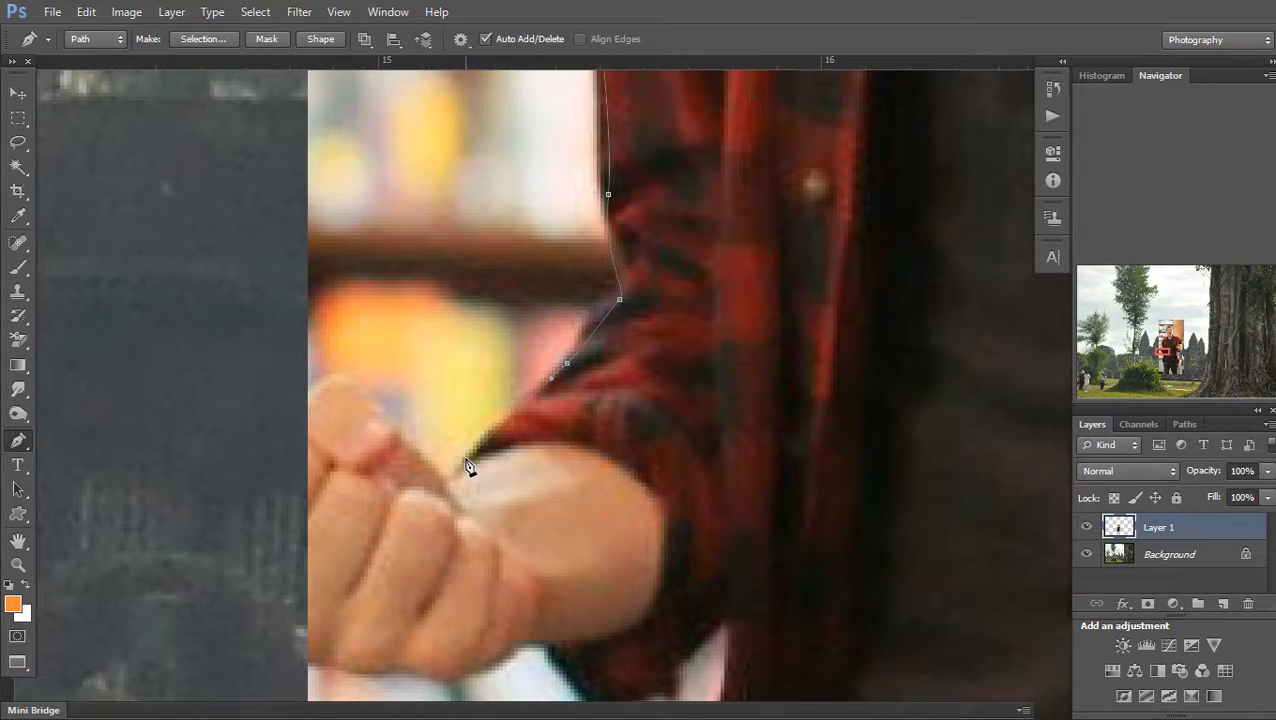
{"action": "left_click_drag", "start_coordinate": [456, 469], "coordinate": [493, 476]}
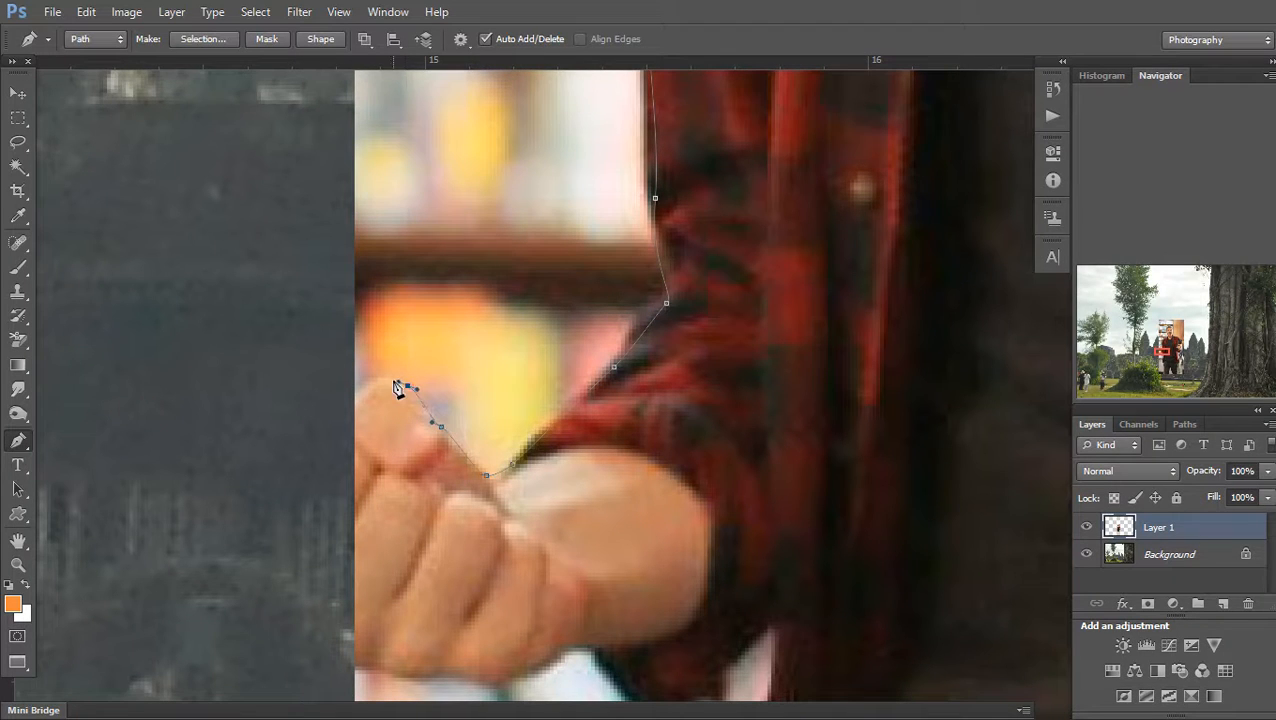
{"action": "left_click_drag", "start_coordinate": [249, 621], "coordinate": [387, 407]}
{"action": "scroll", "coordinate": [389, 408], "scroll_direction": "down", "scroll_amount": 1}
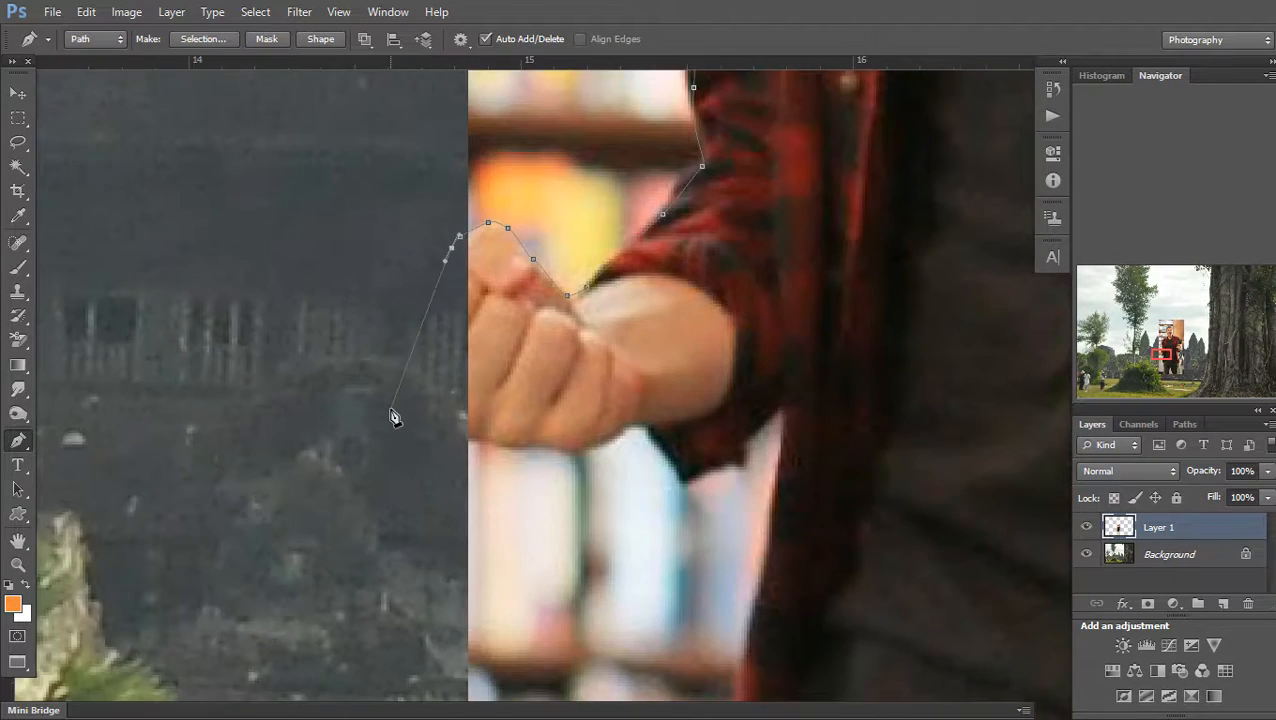
{"action": "left_click", "coordinate": [470, 438]}
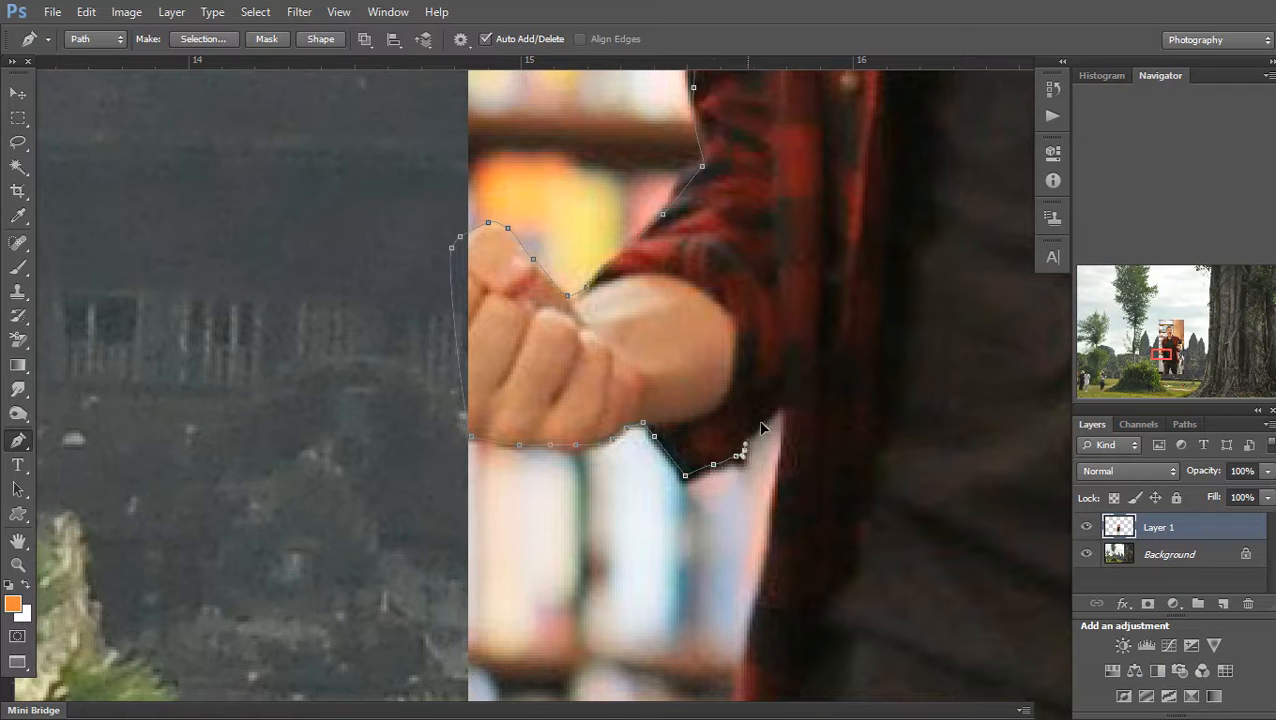
Trace under the sleeve, down the shirt and trouser edge, and along the step
{"action": "left_click_drag", "start_coordinate": [830, 576], "coordinate": [789, 399]}
{"action": "left_click", "coordinate": [790, 400], "text": "alt"}
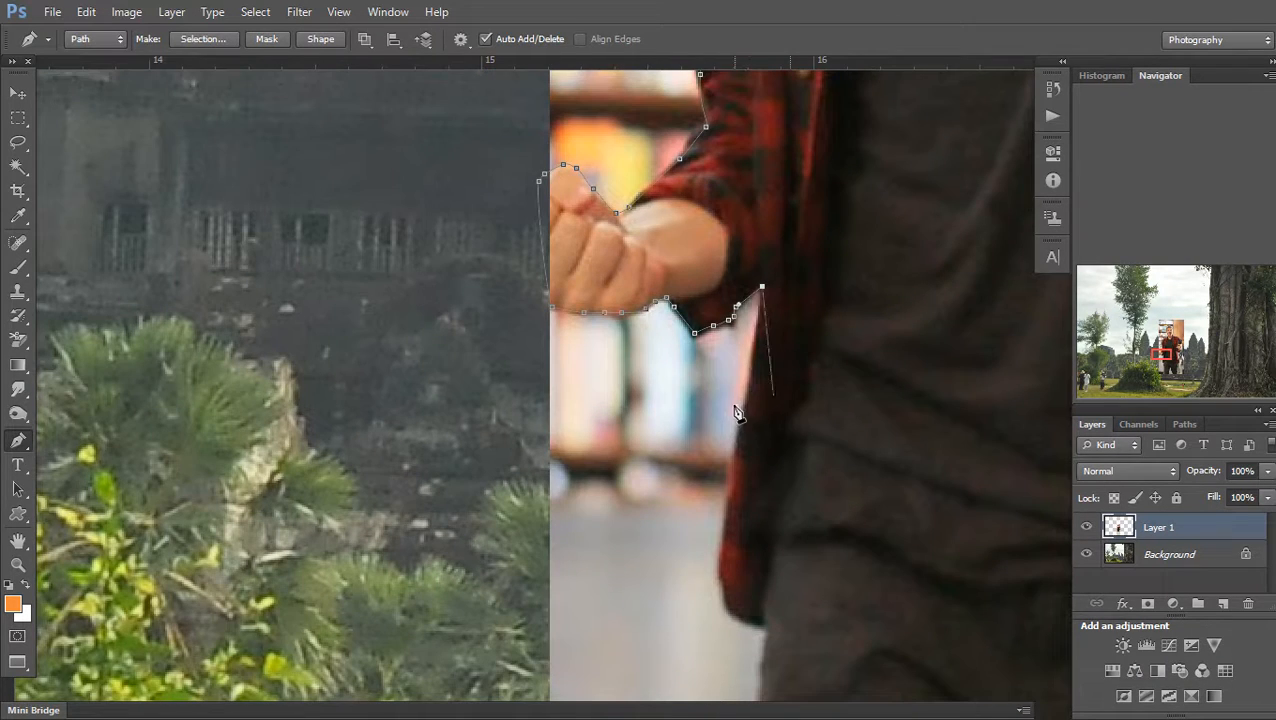
{"action": "left_click_drag", "start_coordinate": [743, 438], "coordinate": [727, 541]}
{"action": "left_click_drag", "start_coordinate": [726, 590], "coordinate": [723, 470]}
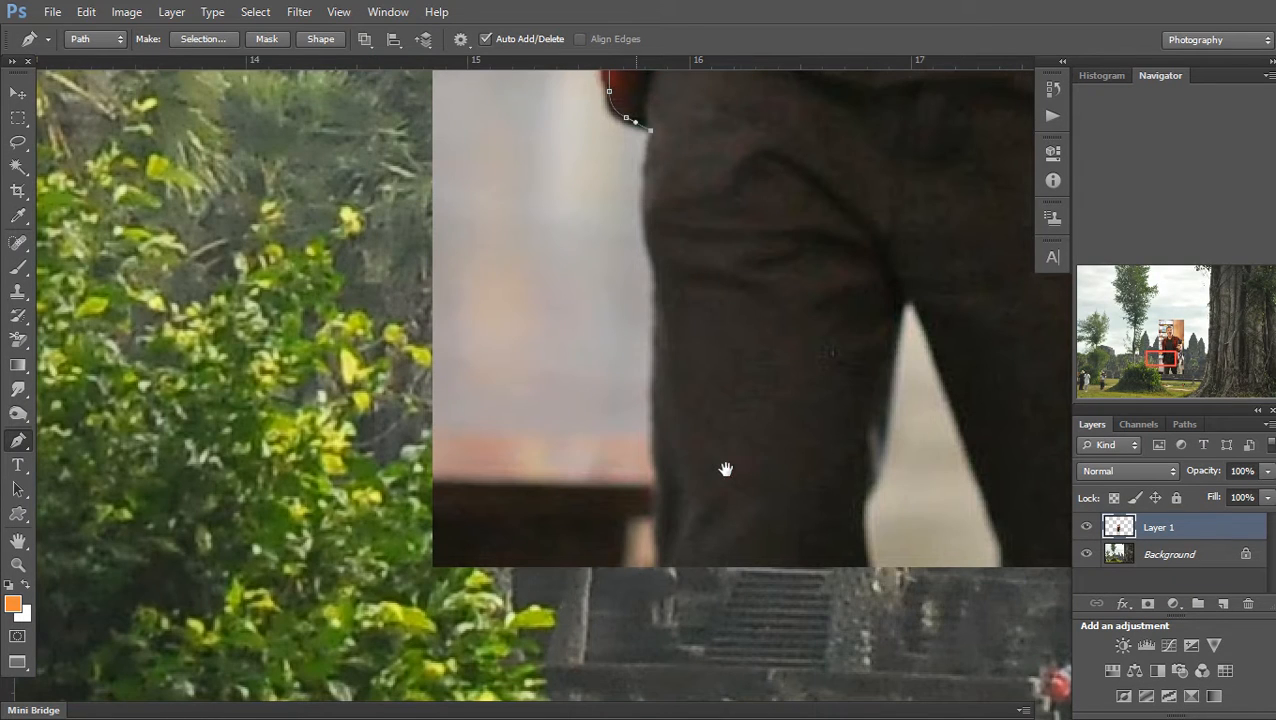
{"action": "left_click_drag", "start_coordinate": [656, 234], "coordinate": [656, 246]}
{"action": "left_click_drag", "start_coordinate": [656, 343], "coordinate": [657, 372]}
{"action": "left_click_drag", "start_coordinate": [660, 462], "coordinate": [667, 550]}
{"action": "left_click_drag", "start_coordinate": [706, 603], "coordinate": [740, 611]}
{"action": "left_click_drag", "start_coordinate": [834, 616], "coordinate": [862, 590]}
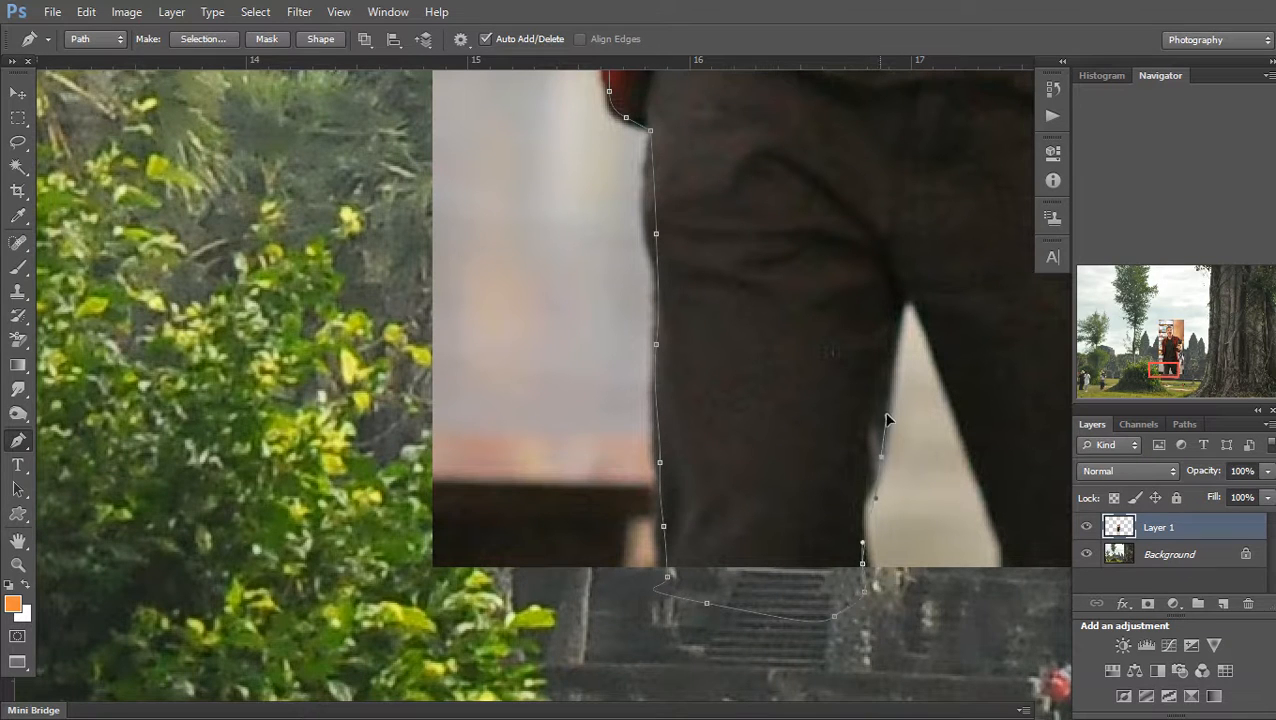
Close the path up the inner leg between the legs, then zoom out
{"action": "left_click_drag", "start_coordinate": [986, 499], "coordinate": [1006, 552]}
{"action": "left_click", "coordinate": [1011, 566]}
{"action": "left_click_drag", "start_coordinate": [1026, 611], "coordinate": [803, 564]}
{"action": "left_click", "coordinate": [799, 563], "text": "alt"}
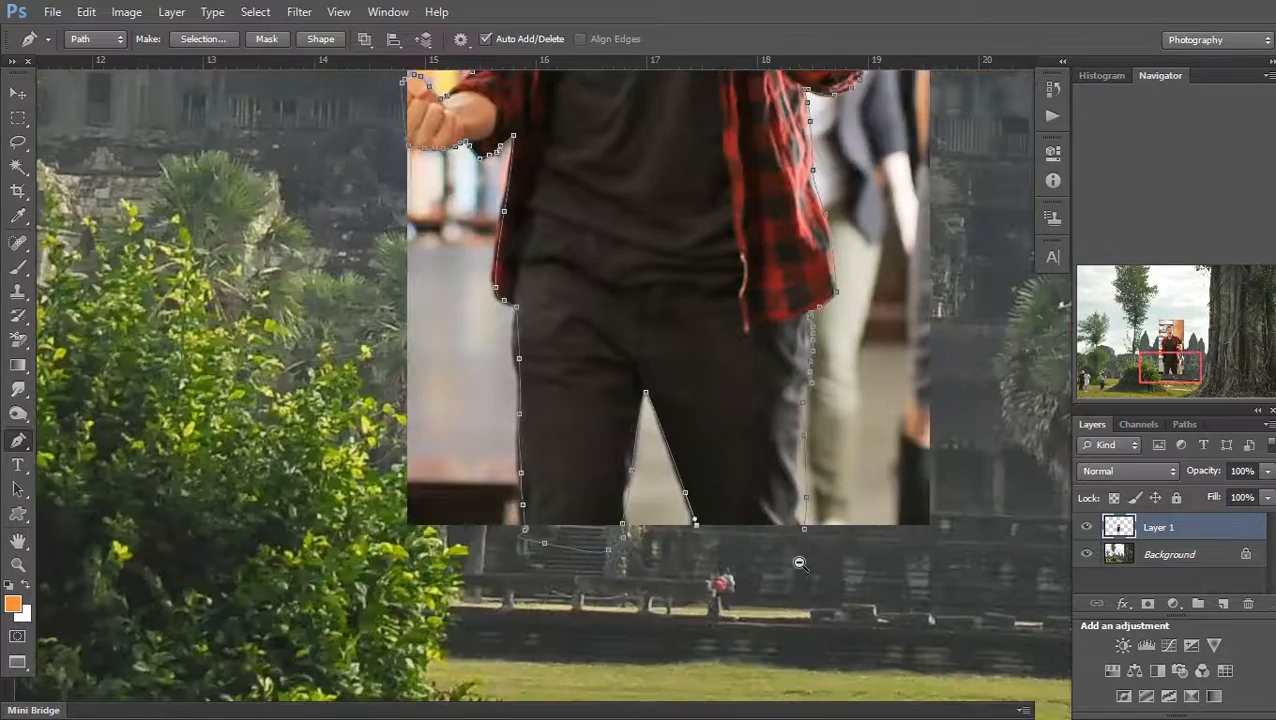
{"action": "left_click", "coordinate": [799, 563], "text": "alt"}
Make a 0.5-feathered selection from the path, delete the surrounding backdrop, and deselect
{"action": "right_click", "coordinate": [762, 283]}
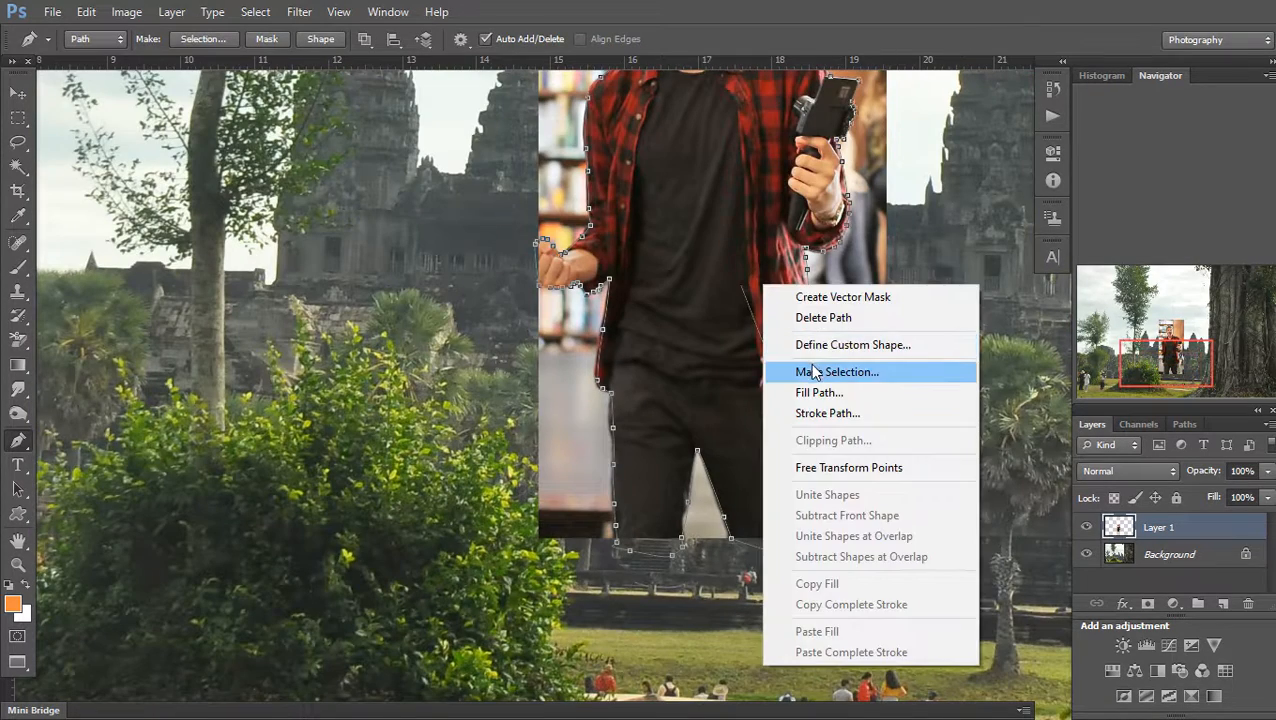
{"action": "left_click", "coordinate": [812, 371]}
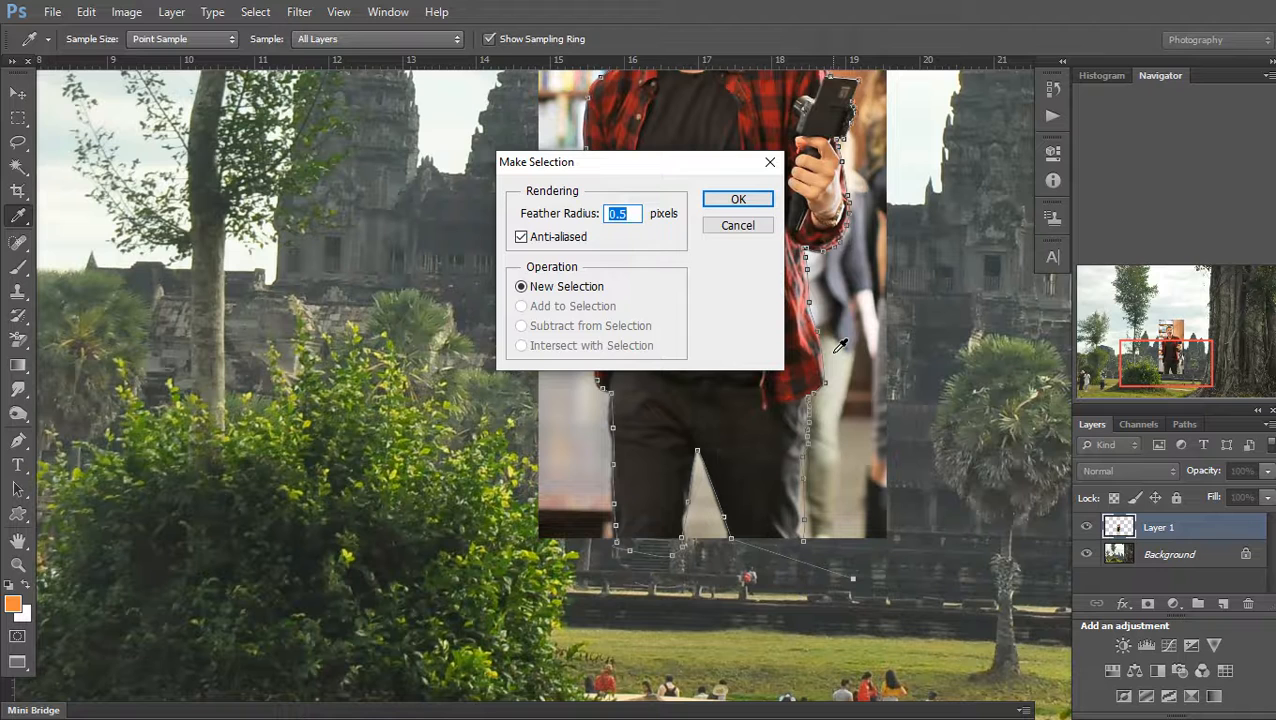
{"action": "key", "text": "Return"}
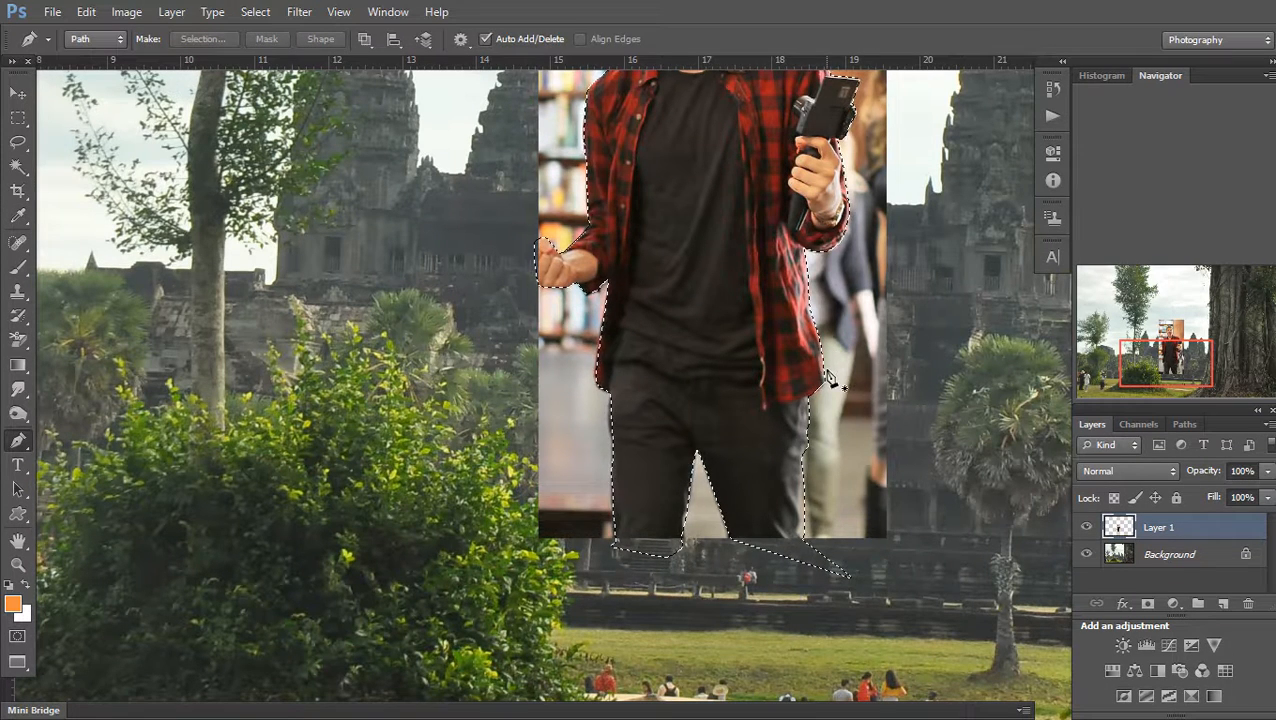
{"action": "key", "text": "Delete"}
{"action": "key", "text": "ctrl+d"}
Zoom in on the head and start a Pen outline over the top of the hair
{"action": "left_click", "coordinate": [769, 375], "text": "alt"}
{"action": "left_click_drag", "start_coordinate": [776, 437], "coordinate": [824, 664]}
{"action": "left_click", "coordinate": [772, 433], "text": "alt"}
{"action": "left_click_drag", "start_coordinate": [772, 312], "coordinate": [769, 305]}
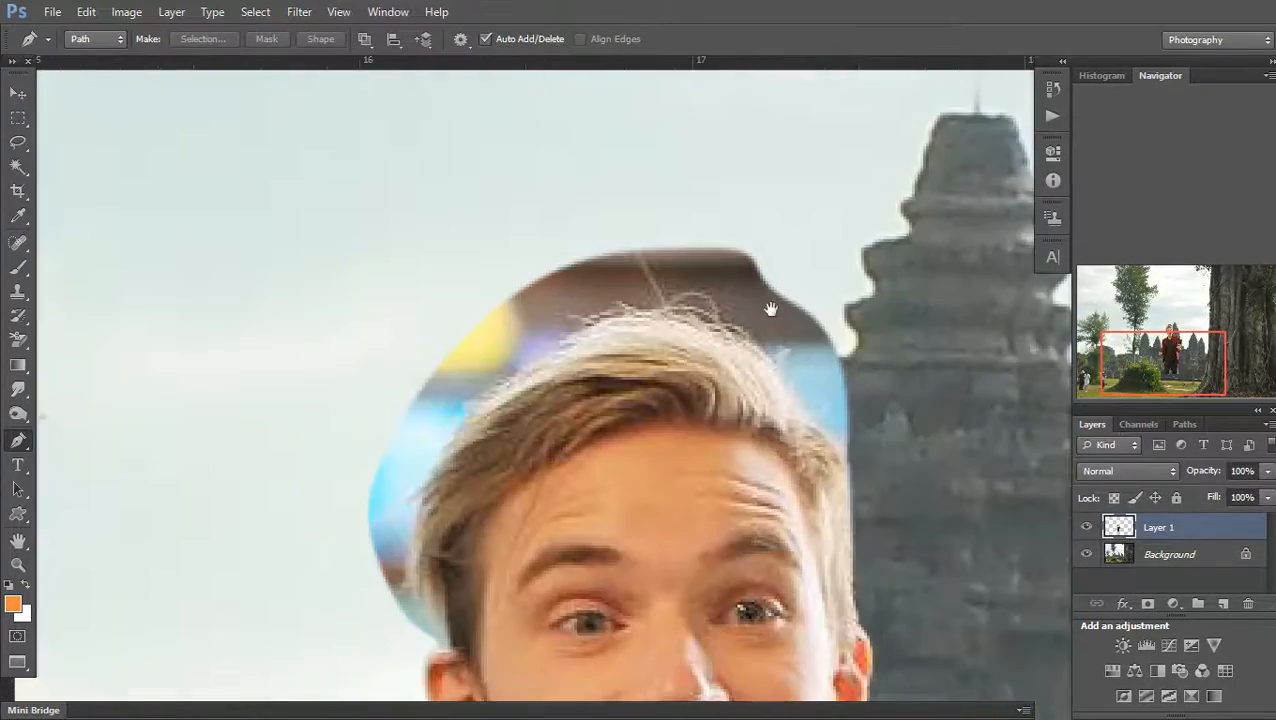
{"action": "left_click", "coordinate": [876, 577]}
{"action": "left_click_drag", "start_coordinate": [828, 447], "coordinate": [774, 401]}
{"action": "left_click_drag", "start_coordinate": [667, 341], "coordinate": [598, 340]}
{"action": "left_click_drag", "start_coordinate": [487, 403], "coordinate": [460, 458]}
{"action": "left_click_drag", "start_coordinate": [434, 527], "coordinate": [428, 555]}
{"action": "left_click", "coordinate": [450, 615]}
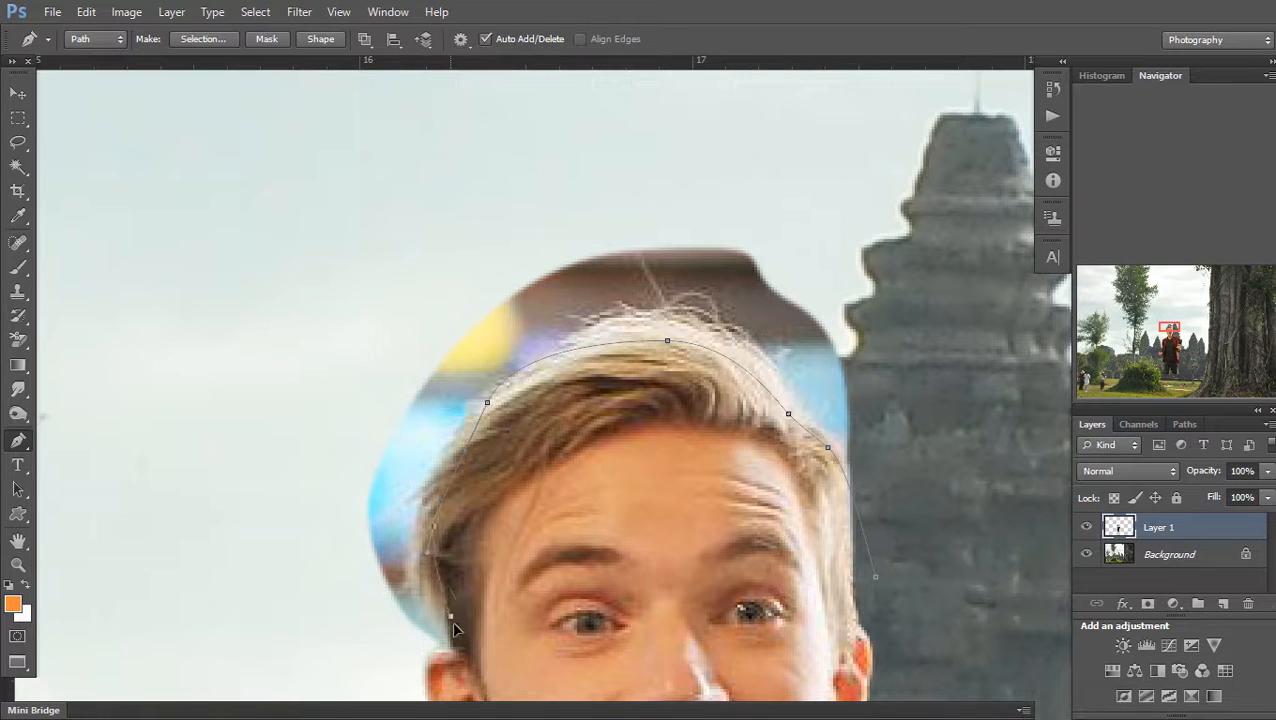
Close the loop around the hair and turn it into a selection
{"action": "left_click_drag", "start_coordinate": [350, 504], "coordinate": [333, 383]}
{"action": "left_click_drag", "start_coordinate": [352, 259], "coordinate": [487, 182]}
{"action": "left_click_drag", "start_coordinate": [620, 178], "coordinate": [757, 199]}
{"action": "left_click_drag", "start_coordinate": [831, 279], "coordinate": [872, 372]}
{"action": "left_click_drag", "start_coordinate": [900, 437], "coordinate": [909, 458]}
{"action": "right_click", "coordinate": [840, 370]}
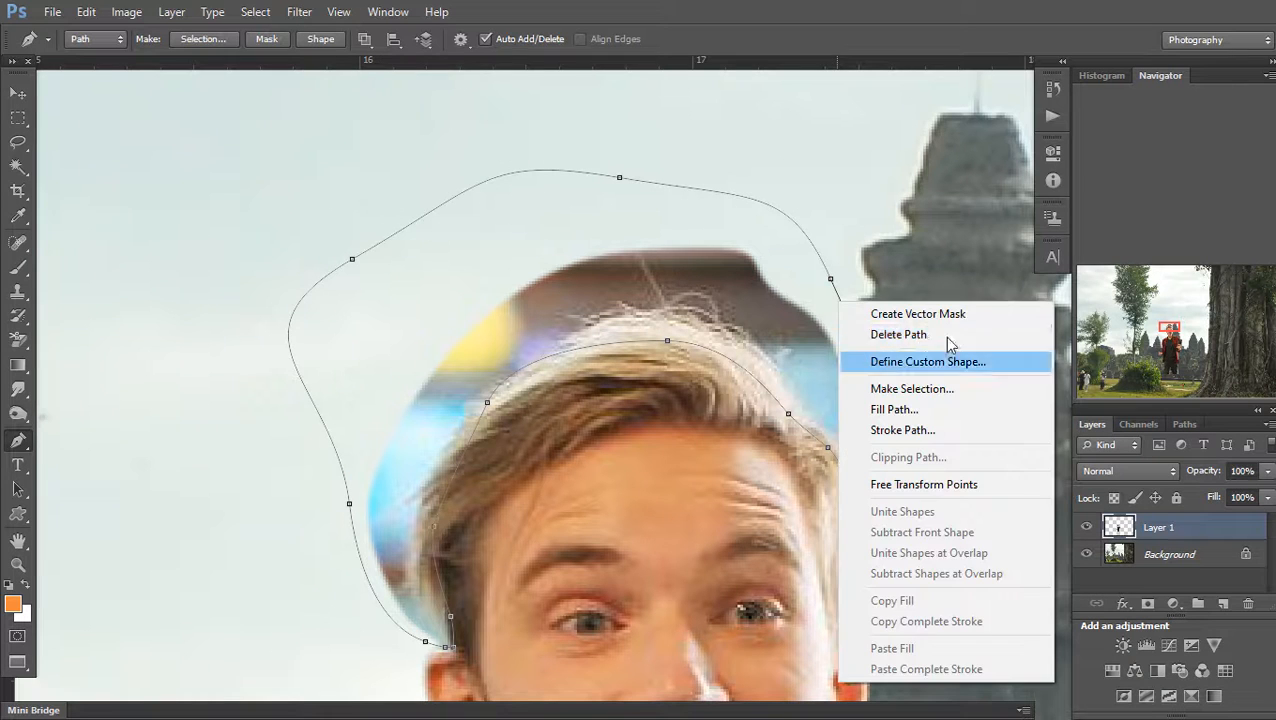
{"action": "left_click", "coordinate": [955, 390]}
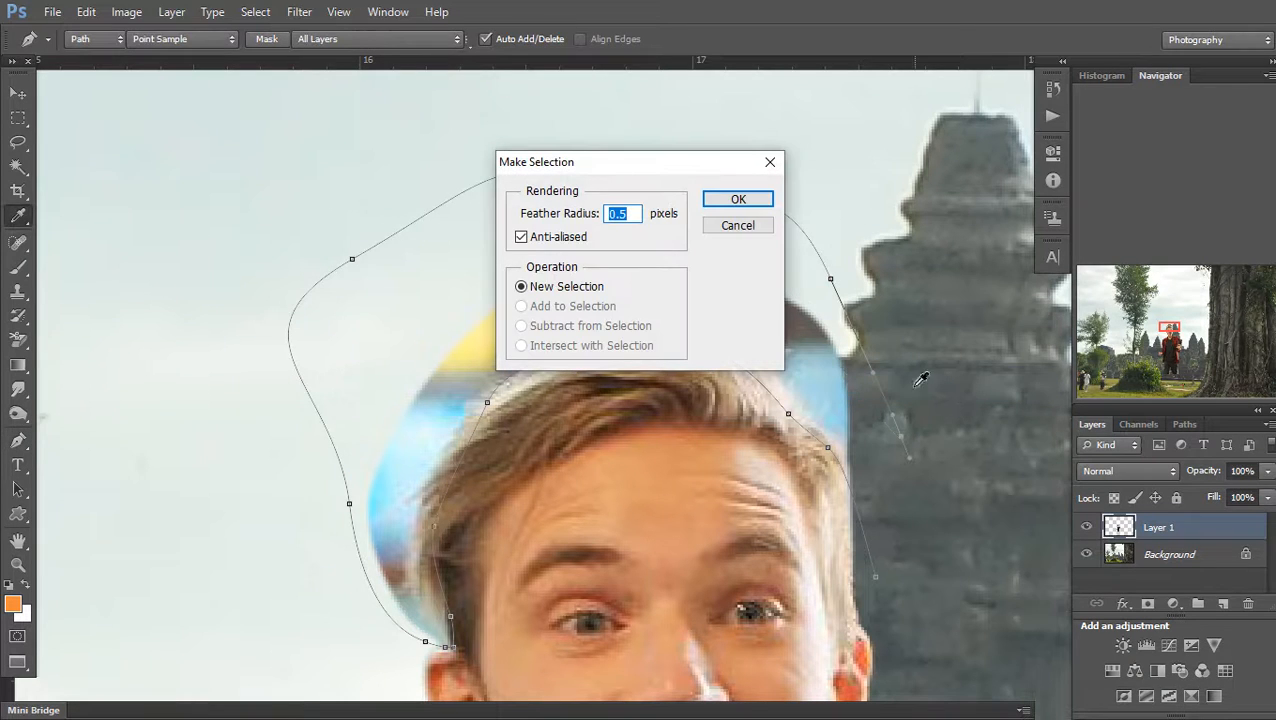
{"action": "left_click", "coordinate": [738, 199]}
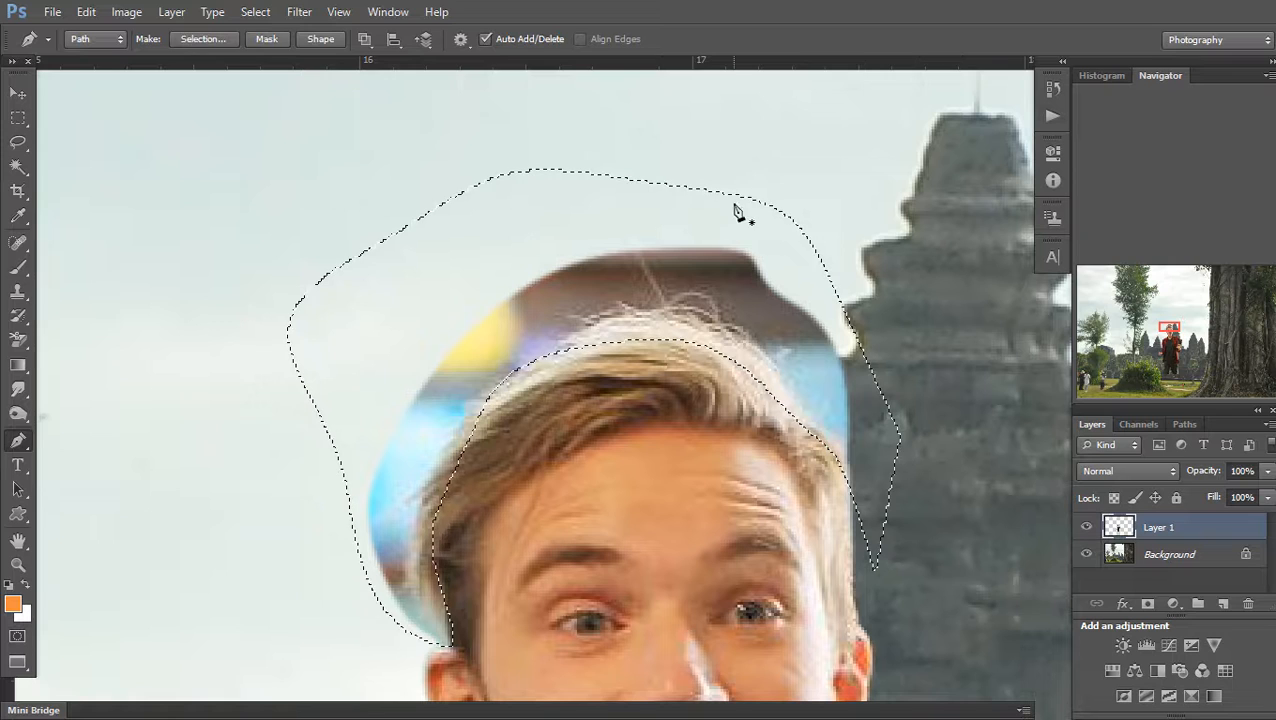
Erase the yellow and blue behind the hair with the Background Eraser at 25% tolerance
{"action": "key", "text": "e"}
{"action": "mouse_move", "coordinate": [482, 348]}
{"action": "left_mouse_down"}
{"action": "mouse_move", "coordinate": [433, 447]}
{"action": "mouse_move", "coordinate": [386, 494]}
{"action": "left_mouse_up"}
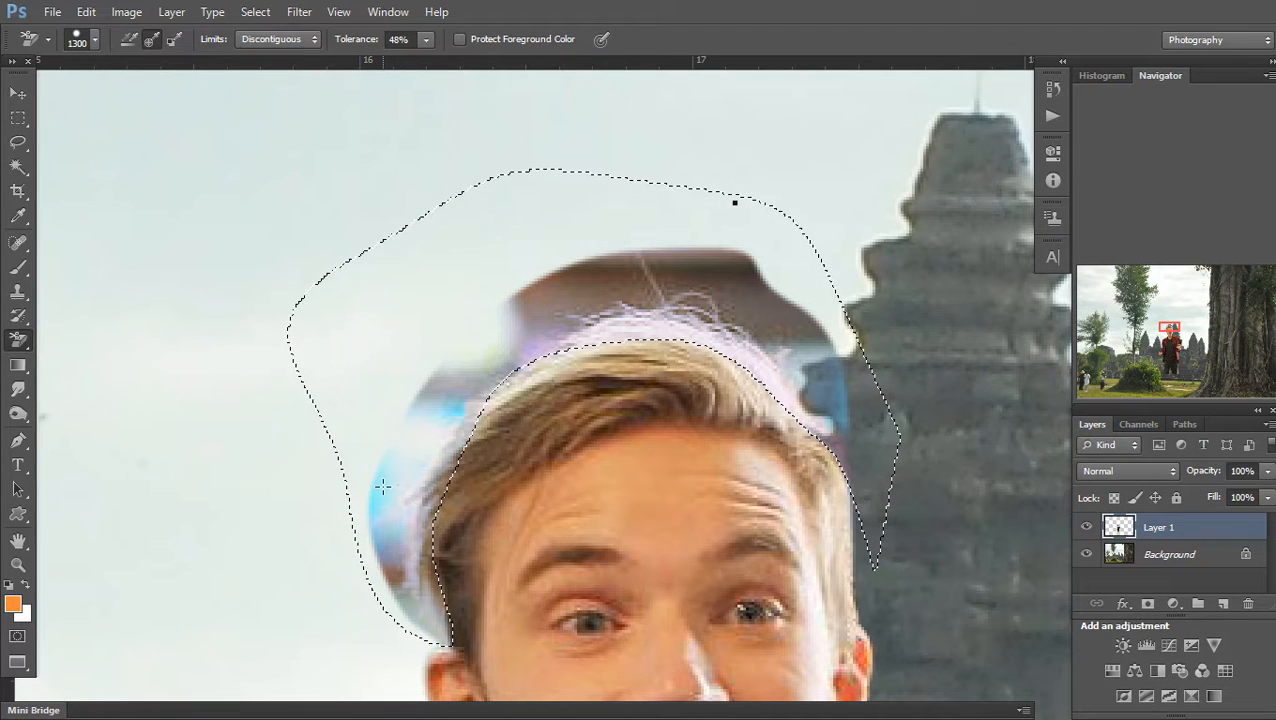
{"action": "key", "text": "ctrl+z"}
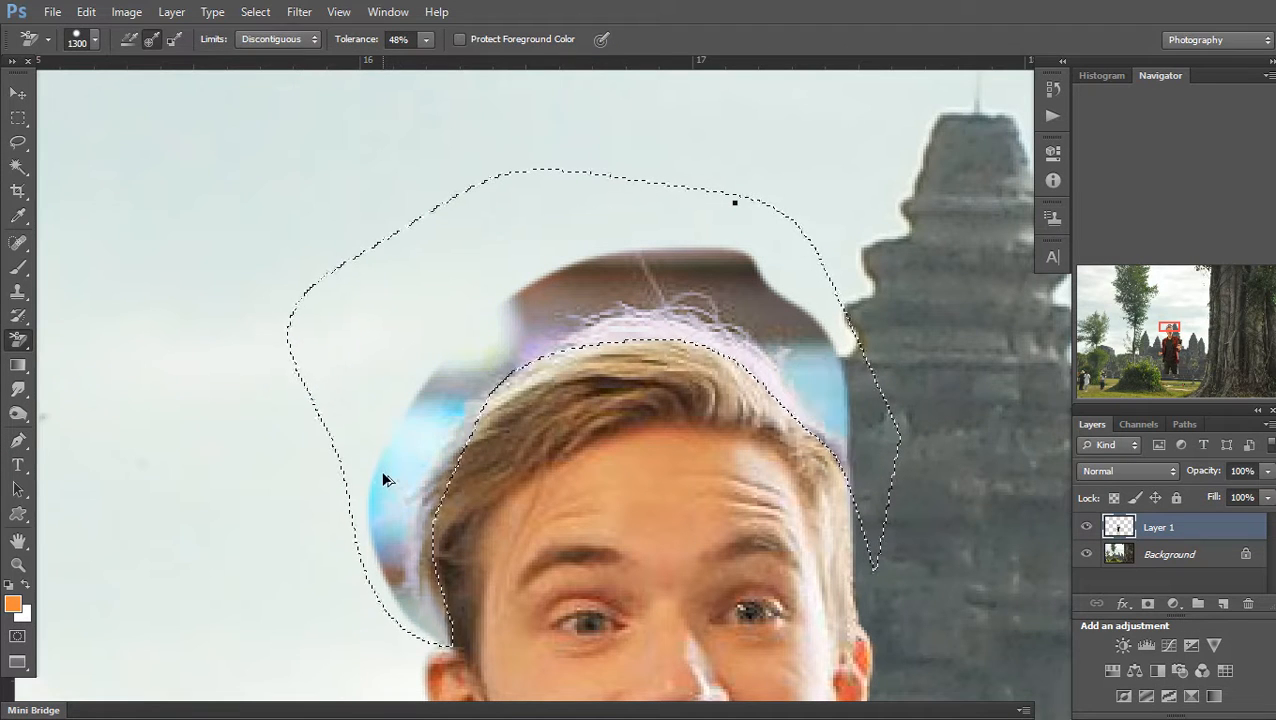
{"action": "left_click", "coordinate": [425, 42]}
{"action": "left_click_drag", "start_coordinate": [422, 47], "coordinate": [405, 64]}
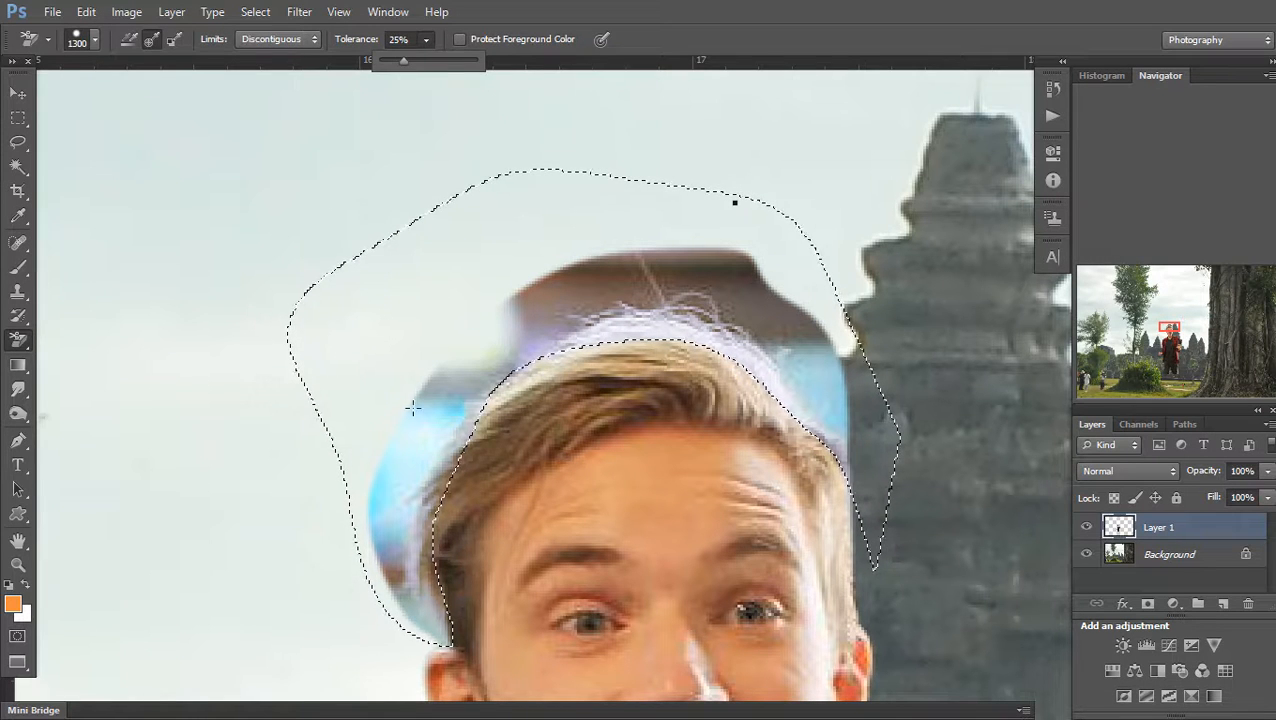
{"action": "left_click", "coordinate": [413, 442]}
{"action": "left_click", "coordinate": [418, 586]}
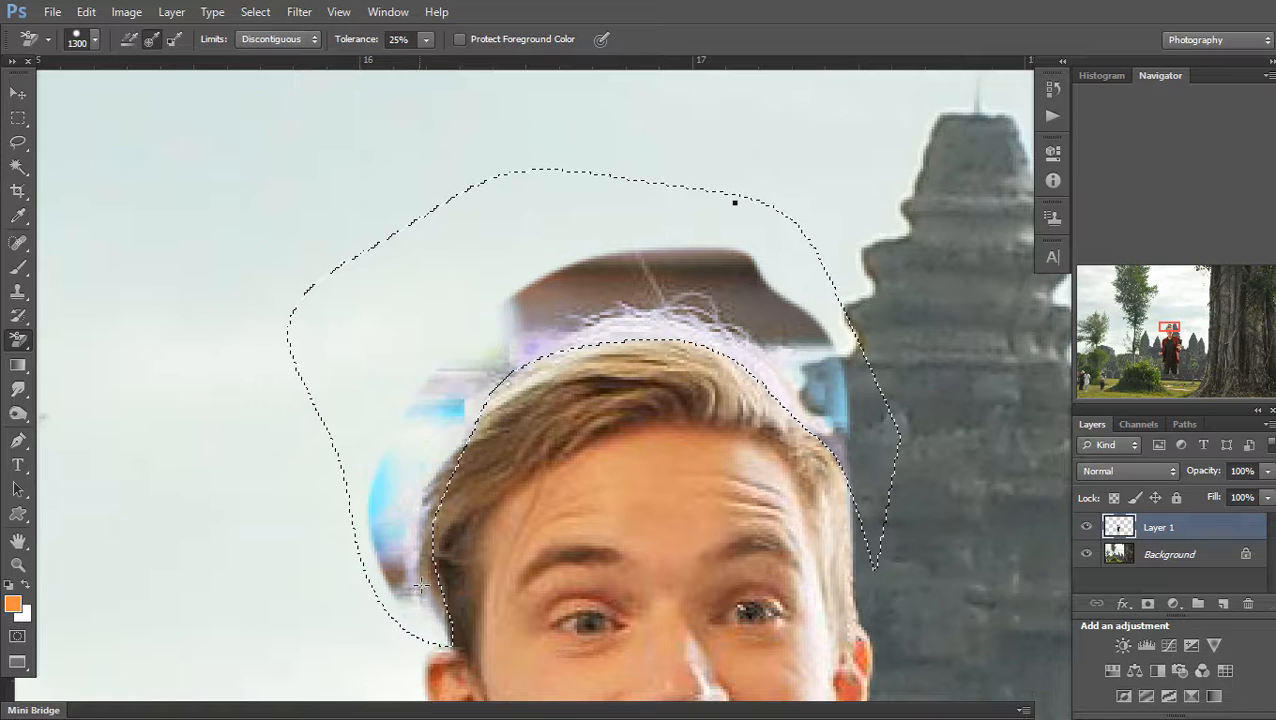
Deselect and clean the remaining blue fringe left of the hair with a smaller Eraser
{"action": "key", "text": "ctrl+d"}
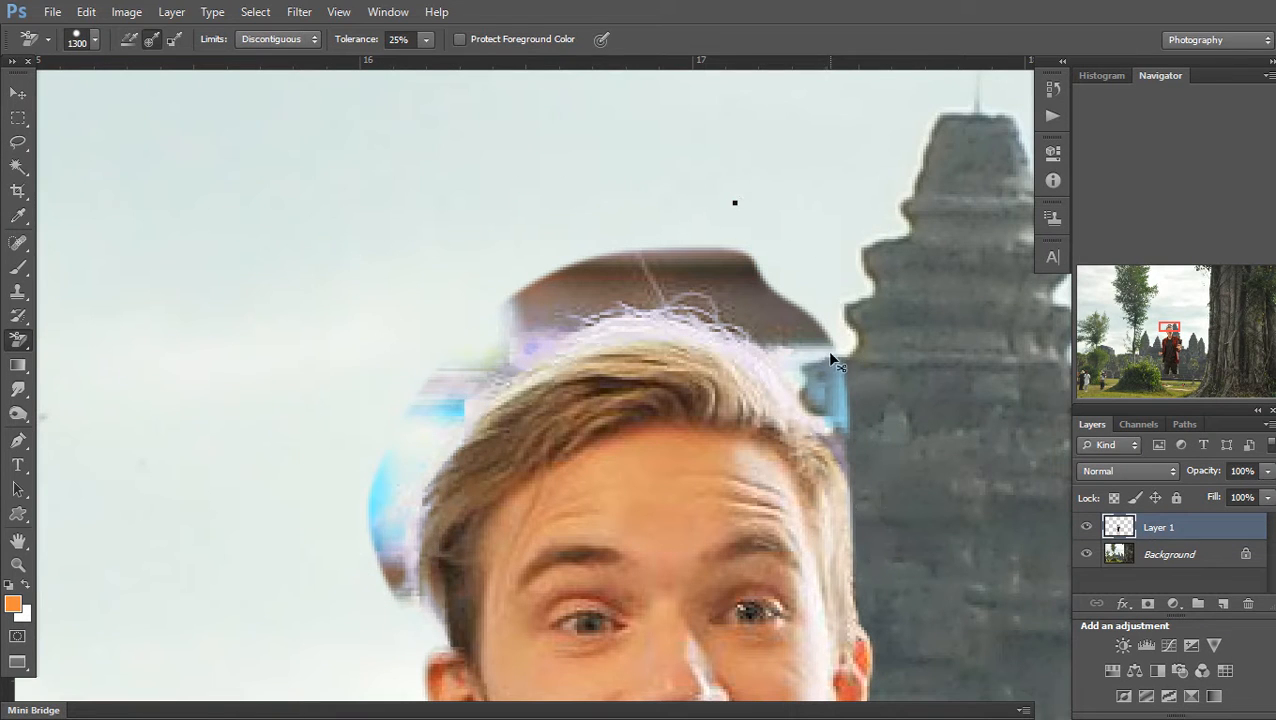
{"action": "key", "text": "shift+e"}
{"action": "key", "text": "shift+e"}
{"action": "key", "text": "bracketleft"}
{"action": "key", "text": "bracketleft"}
{"action": "key", "text": "bracketleft"}
{"action": "key", "text": "bracketleft"}
{"action": "key", "text": "bracketleft"}
{"action": "key", "text": "bracketleft"}
{"action": "key", "text": "bracketleft"}
{"action": "key", "text": "bracketleft"}
{"action": "key", "text": "bracketleft"}
{"action": "key", "text": "bracketleft"}
{"action": "key", "text": "bracketleft"}
{"action": "key", "text": "bracketleft"}
{"action": "mouse_move", "coordinate": [385, 597]}
{"action": "left_mouse_down"}
{"action": "mouse_move", "coordinate": [370, 535]}
{"action": "mouse_move", "coordinate": [396, 604]}
{"action": "mouse_move", "coordinate": [375, 447]}
{"action": "mouse_move", "coordinate": [370, 515]}
{"action": "mouse_move", "coordinate": [427, 390]}
{"action": "mouse_move", "coordinate": [493, 322]}
{"action": "mouse_move", "coordinate": [424, 421]}
{"action": "mouse_move", "coordinate": [567, 290]}
{"action": "mouse_move", "coordinate": [590, 308]}
{"action": "mouse_move", "coordinate": [727, 271]}
{"action": "mouse_move", "coordinate": [681, 276]}
{"action": "mouse_move", "coordinate": [803, 379]}
{"action": "mouse_move", "coordinate": [740, 320]}
{"action": "mouse_move", "coordinate": [646, 287]}
{"action": "mouse_move", "coordinate": [490, 273]}
{"action": "mouse_move", "coordinate": [615, 219]}
{"action": "mouse_move", "coordinate": [483, 315]}
{"action": "mouse_move", "coordinate": [755, 299]}
{"action": "mouse_move", "coordinate": [775, 276]}
{"action": "mouse_move", "coordinate": [851, 458]}
{"action": "mouse_move", "coordinate": [863, 447]}
{"action": "mouse_move", "coordinate": [815, 330]}
{"action": "mouse_move", "coordinate": [720, 226]}
{"action": "left_mouse_up"}
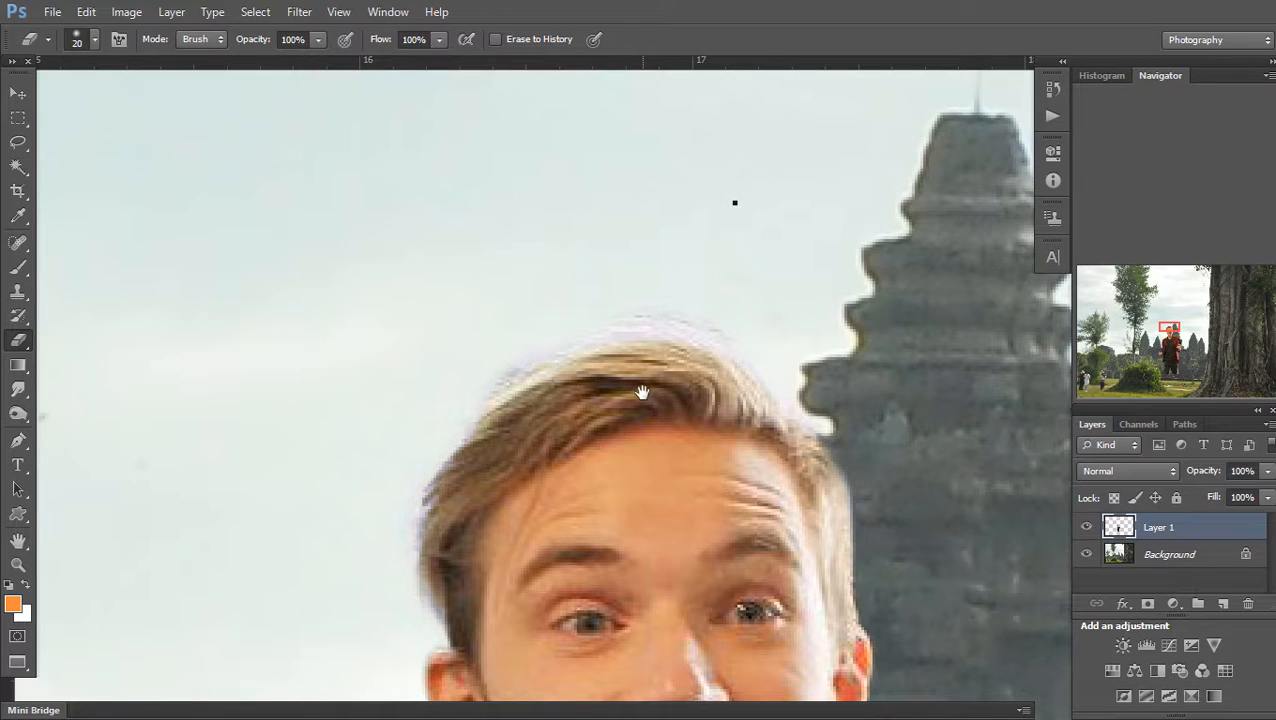
{"action": "scroll", "coordinate": [642, 394], "scroll_direction": "down", "scroll_amount": 6}
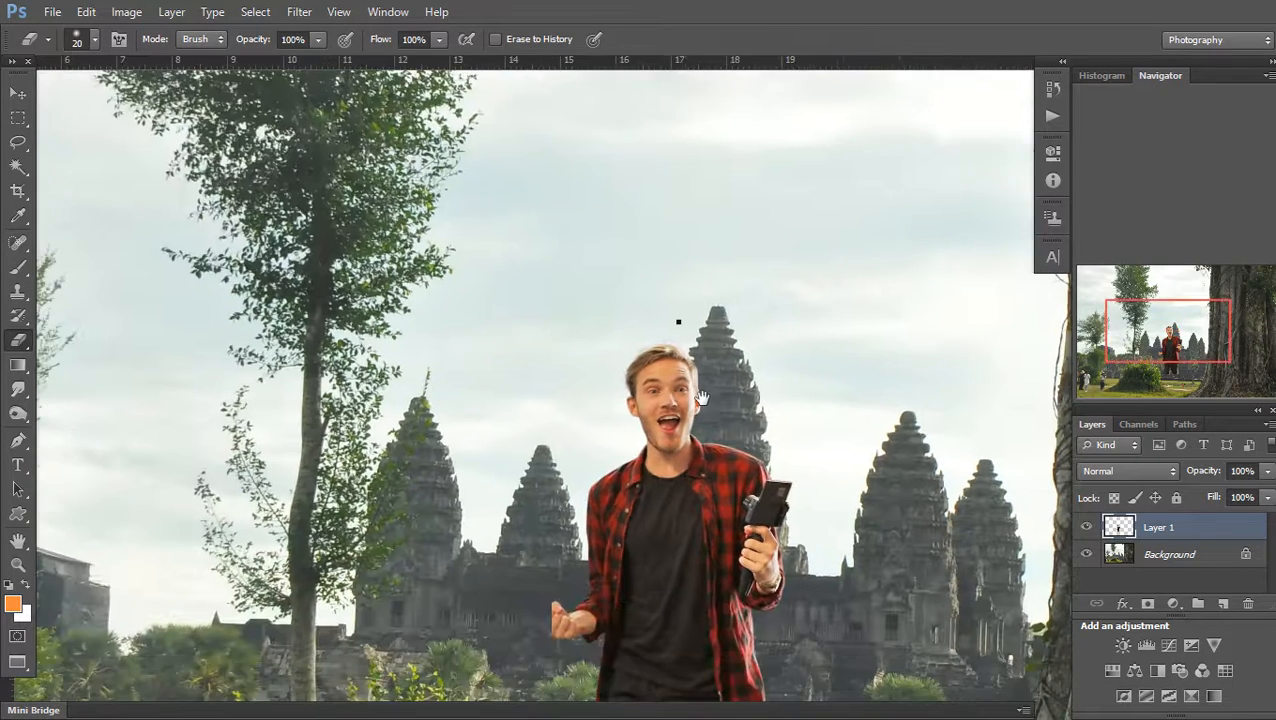
Move the man to the lower-left of the image
{"action": "scroll", "coordinate": [701, 397], "scroll_direction": "down", "scroll_amount": 5}
{"action": "key", "text": "v"}
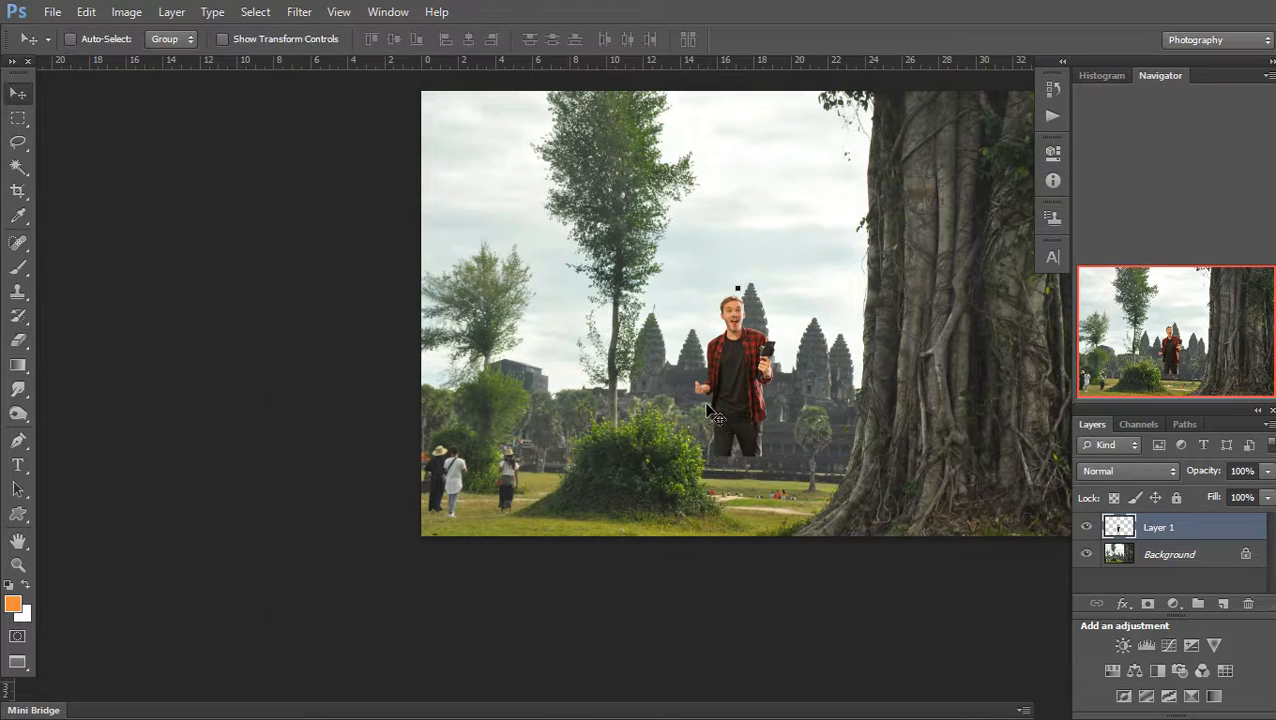
{"action": "left_click_drag", "start_coordinate": [740, 405], "coordinate": [458, 483]}
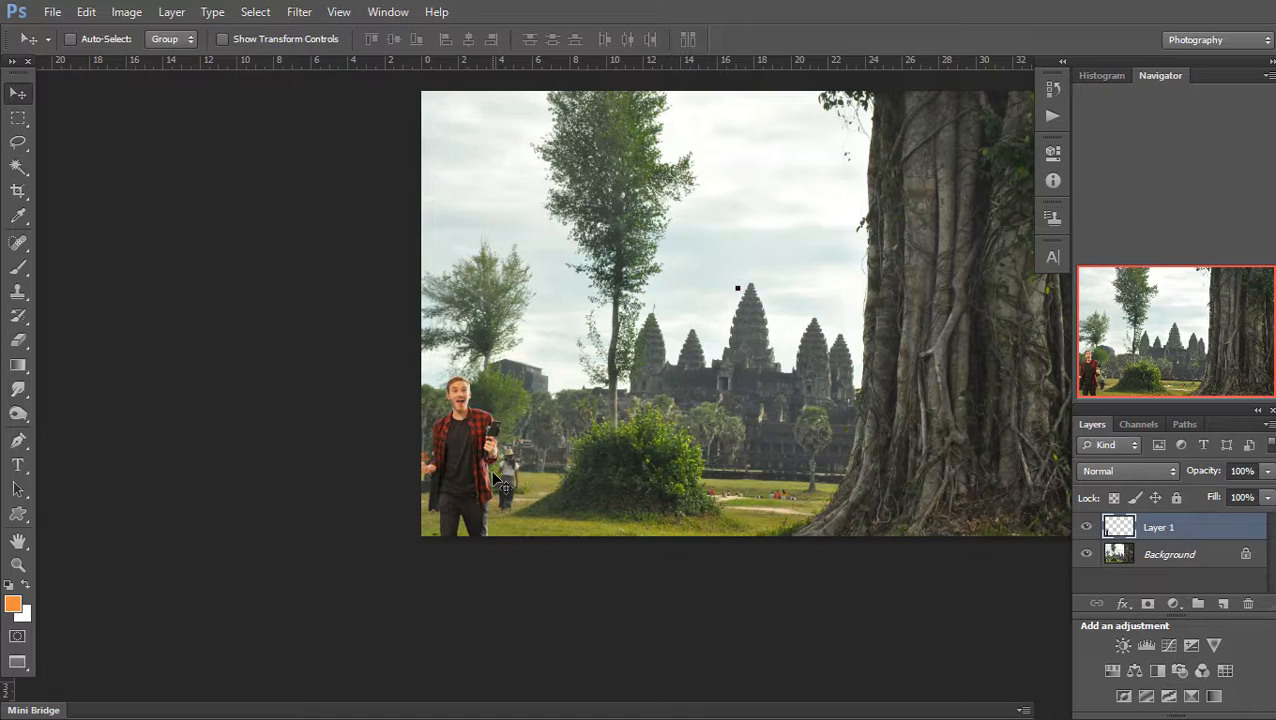
Duplicate the background layer twice, dismissing the transform error dialogs
{"action": "key", "text": "ctrl+j"}
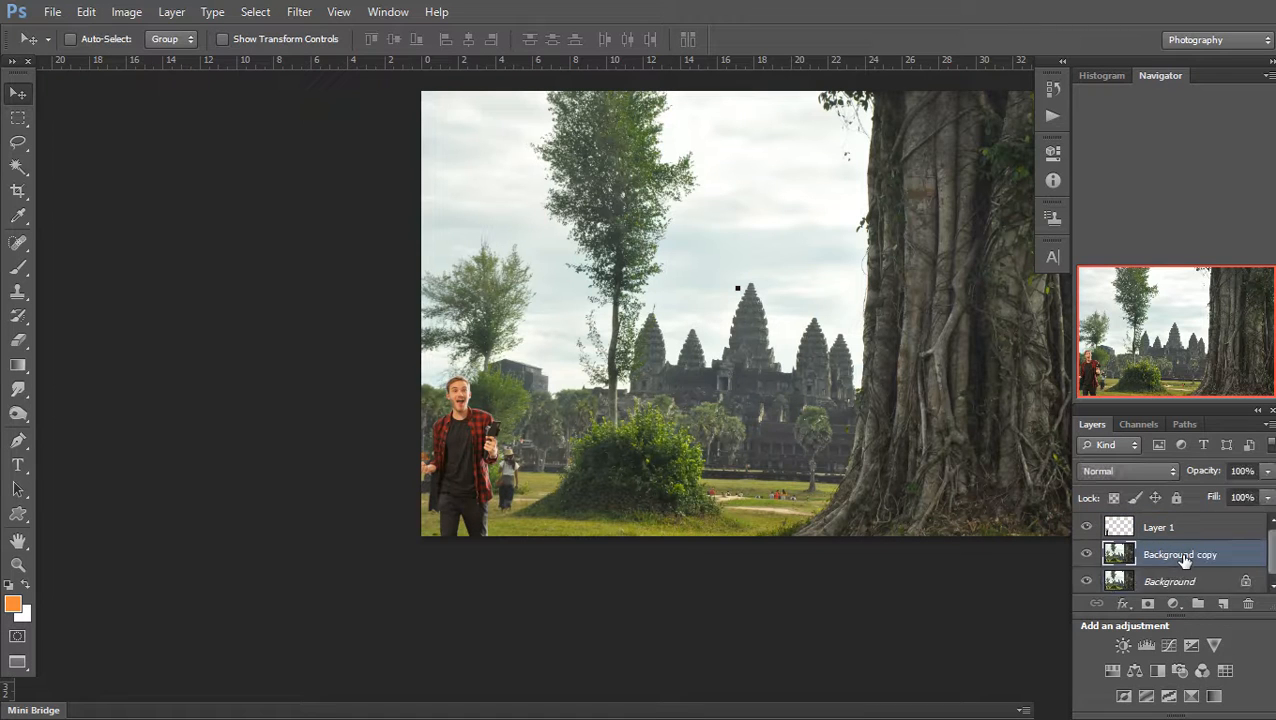
{"action": "left_click_drag", "start_coordinate": [938, 372], "coordinate": [752, 461]}
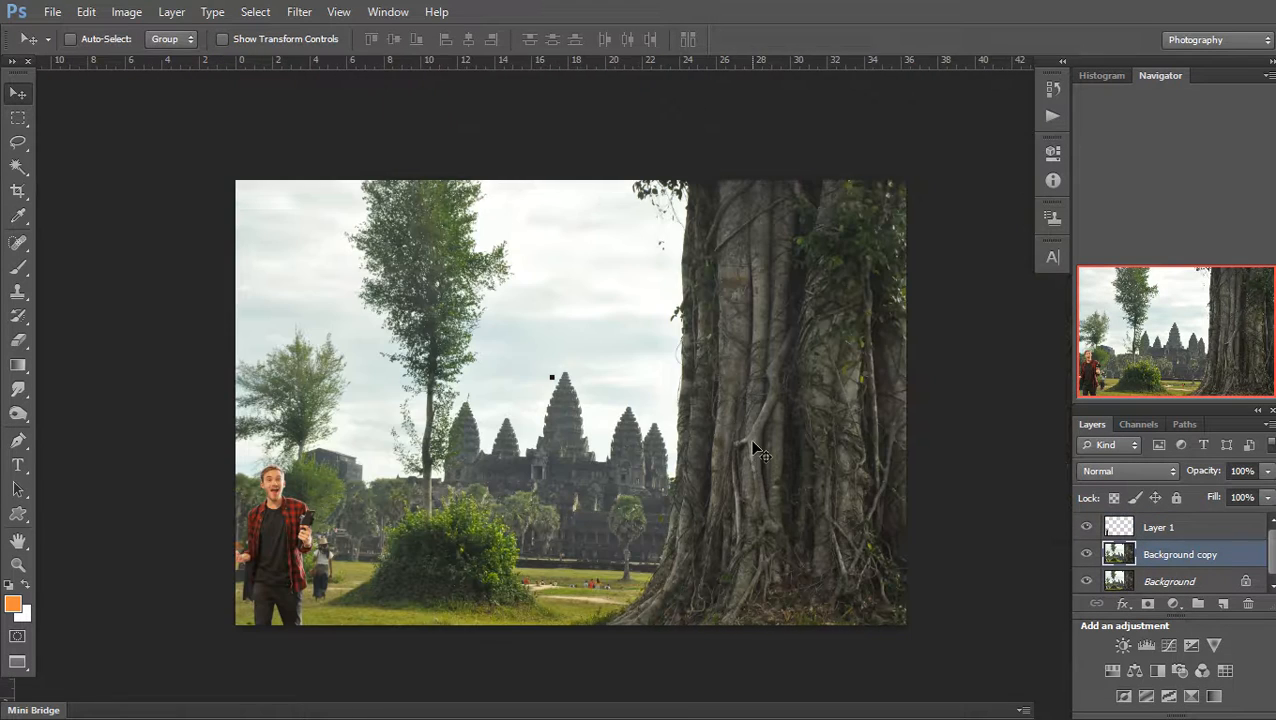
{"action": "key", "text": "ctrl+t"}
{"action": "left_click", "coordinate": [645, 290]}
{"action": "key", "text": "ctrl+t"}
{"action": "left_click", "coordinate": [645, 287]}
{"action": "key", "text": "ctrl+t"}
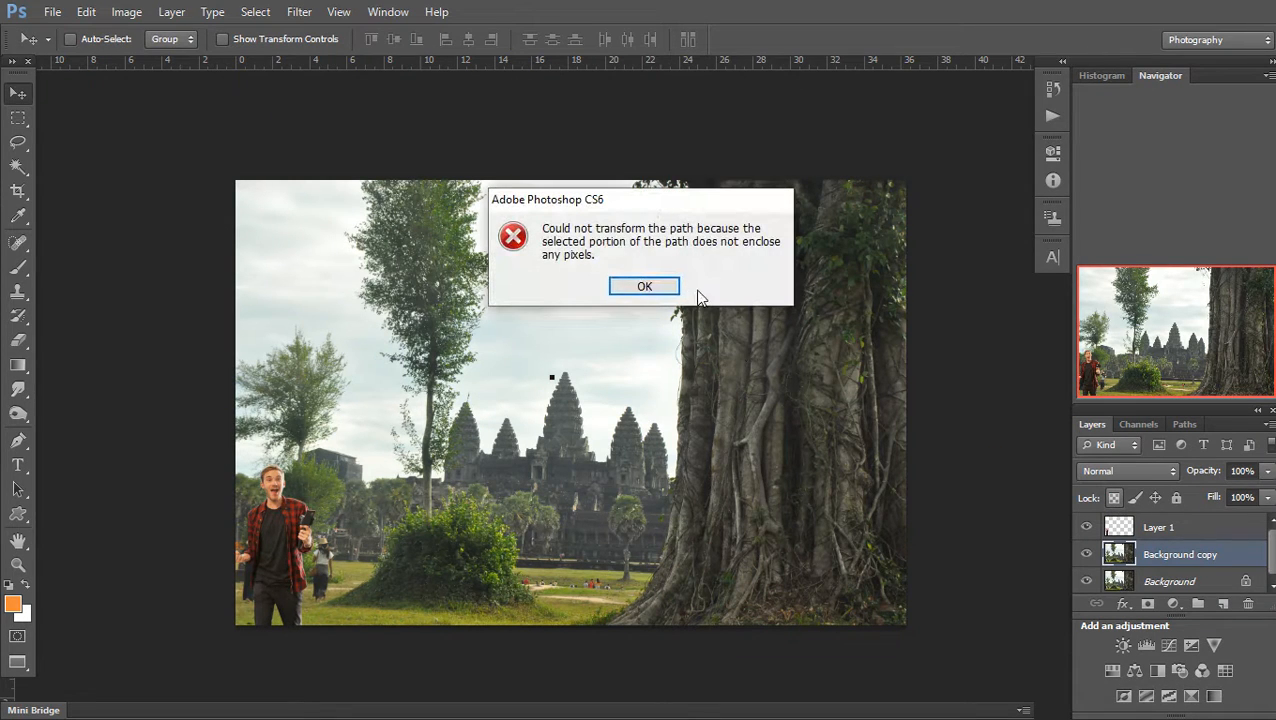
{"action": "left_click", "coordinate": [644, 287]}
{"action": "key", "text": "ctrl+j"}
{"action": "key", "text": "ctrl+t"}
{"action": "left_click", "coordinate": [650, 288]}
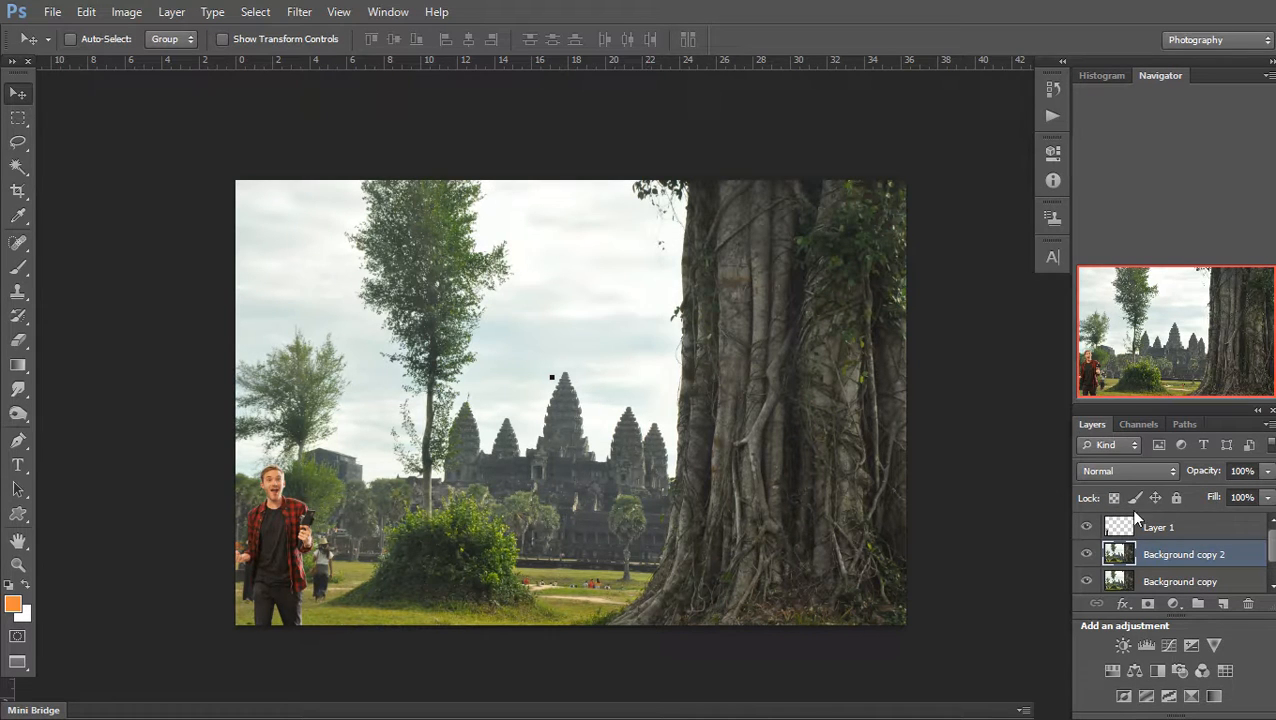
Copy a rectangular area of the scene to a new Layer 2
{"action": "key", "text": "m"}
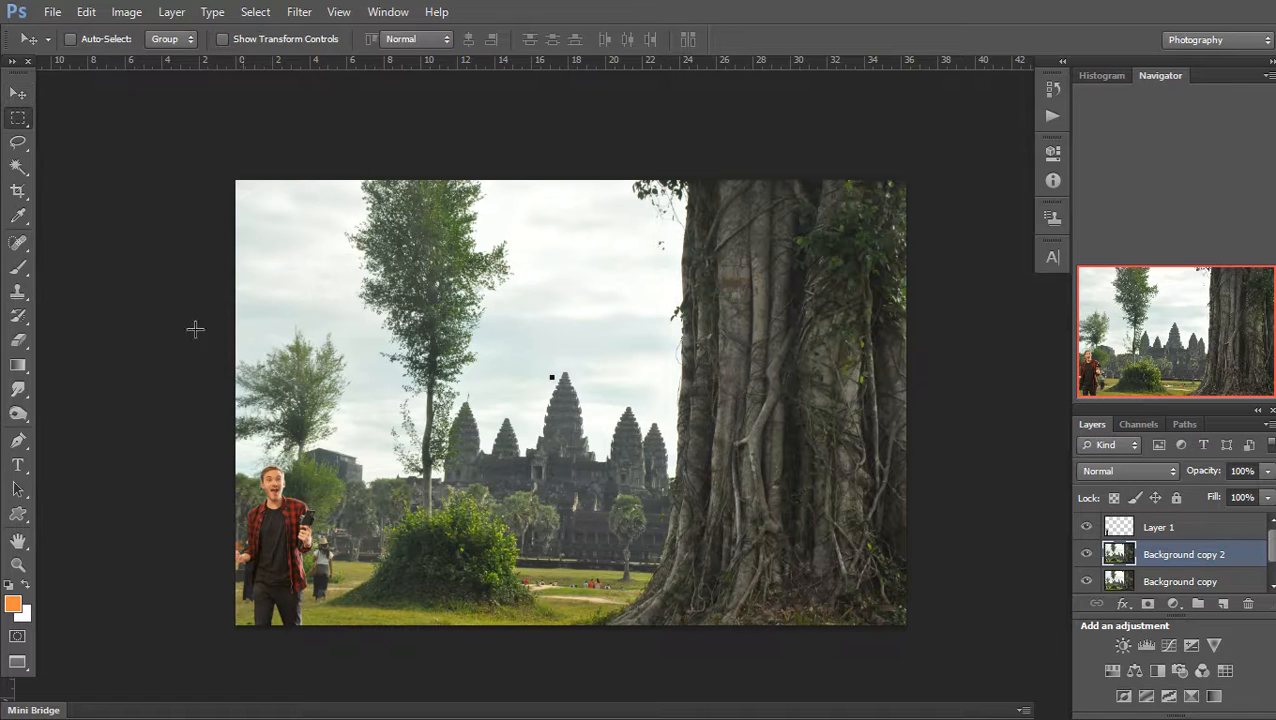
{"action": "left_click_drag", "start_coordinate": [171, 196], "coordinate": [950, 688]}
{"action": "key", "text": "ctrl+j"}
{"action": "key", "text": "ctrl+t"}
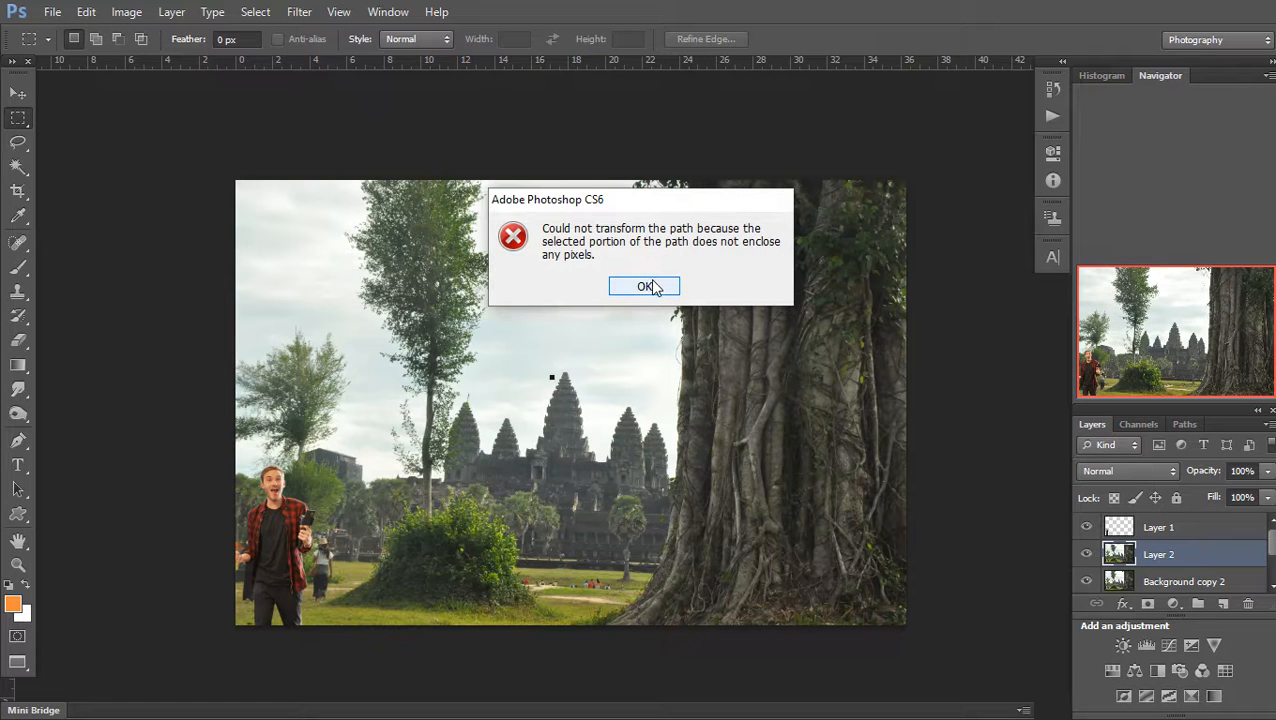
{"action": "left_click", "coordinate": [646, 287]}
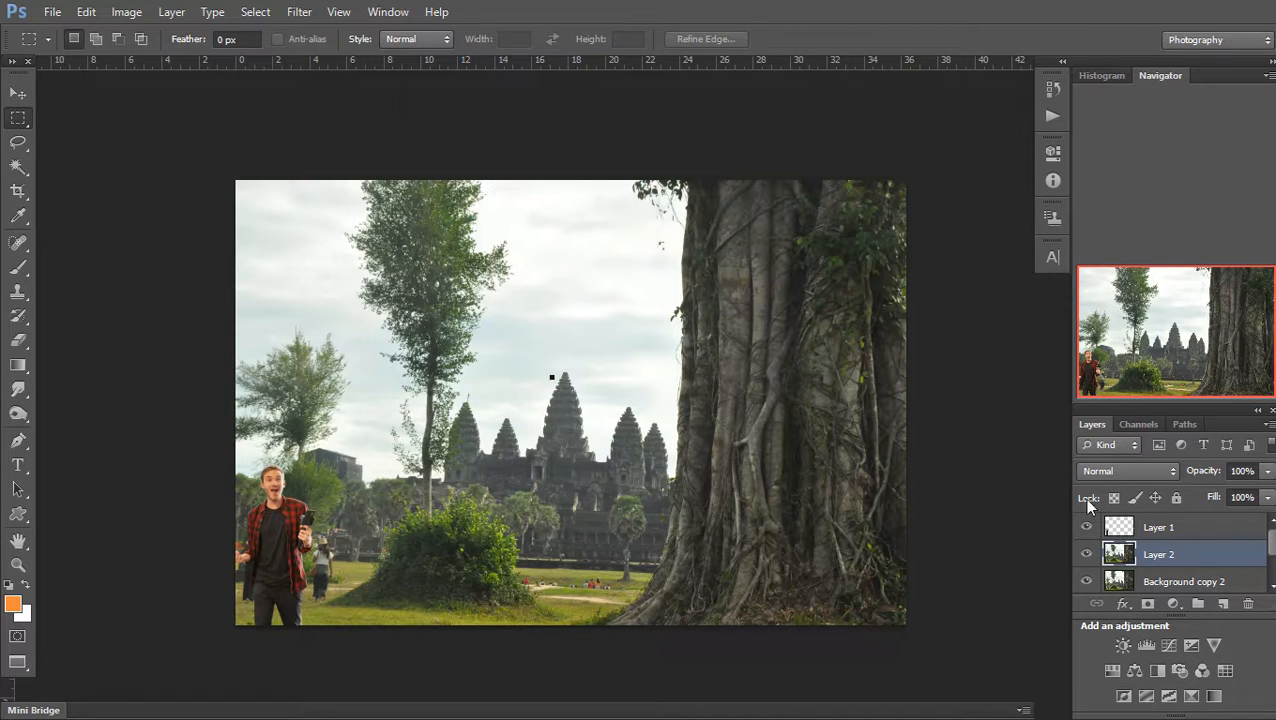
Scale Layer 2 down to 48% and crop the image around the man, temples and tree
{"action": "scroll", "coordinate": [840, 466], "scroll_direction": "up", "scroll_amount": 1}
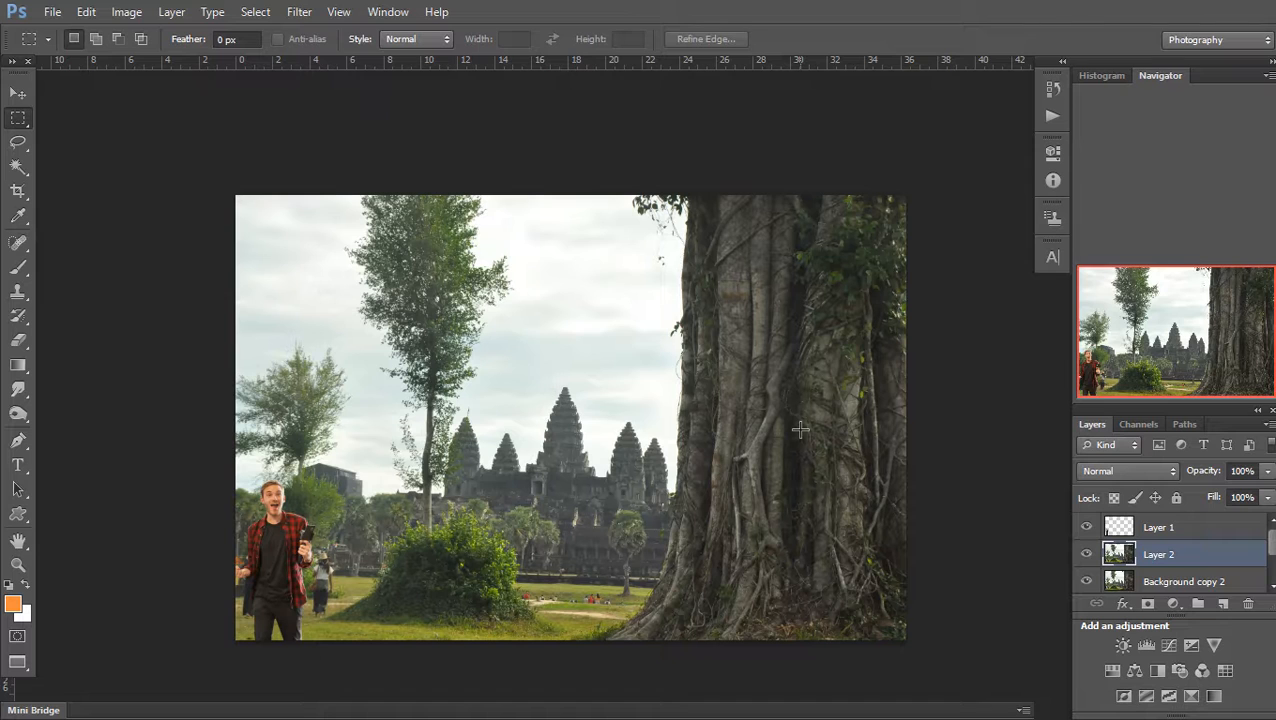
{"action": "key", "text": "ctrl+t"}
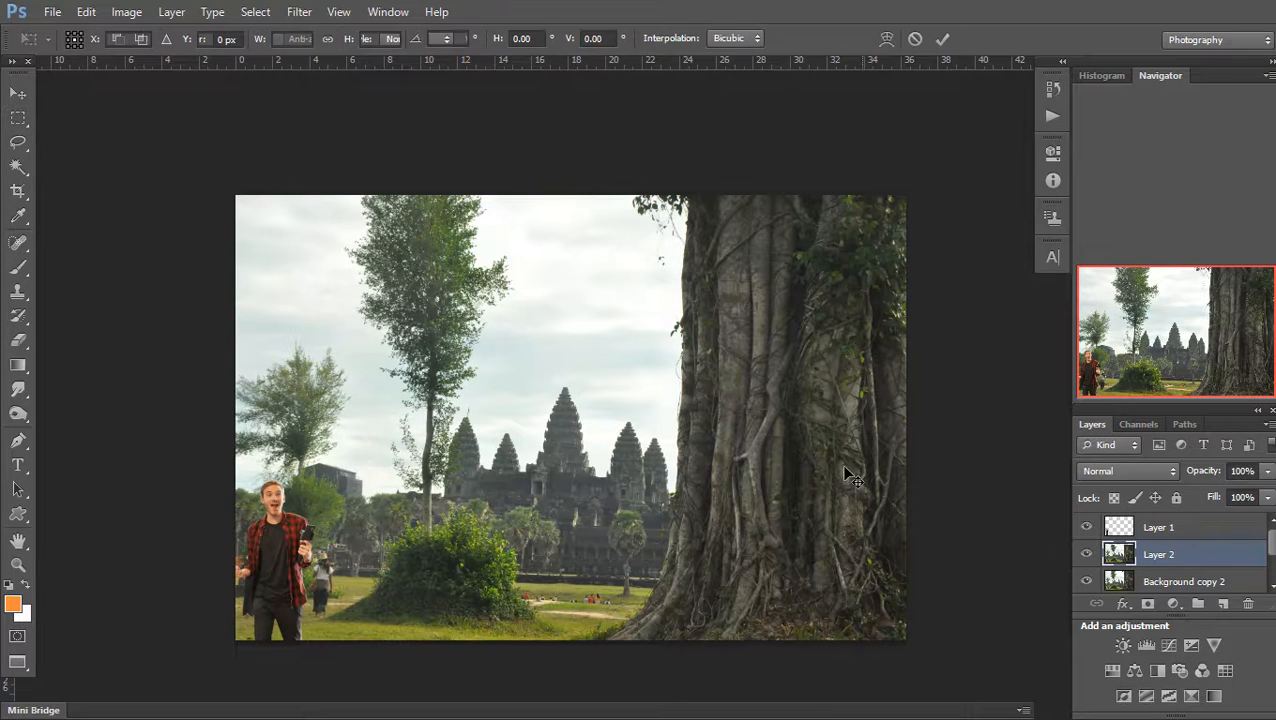
{"action": "left_click_drag", "start_coordinate": [903, 213], "coordinate": [549, 444]}
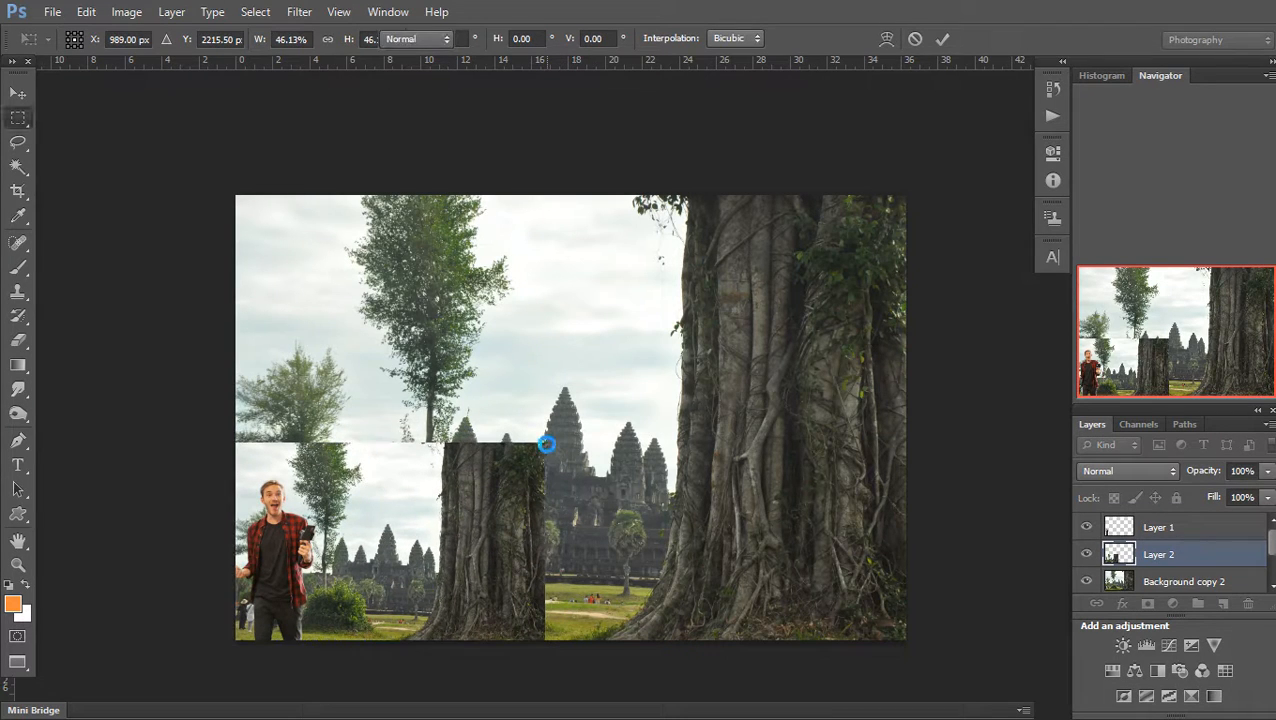
{"action": "key", "text": "Return"}
{"action": "key", "text": "c"}
{"action": "left_click_drag", "start_coordinate": [905, 200], "coordinate": [720, 315]}
Apply the crop and nudge the man on Layer 1 slightly to the right
{"action": "key", "text": "Return"}
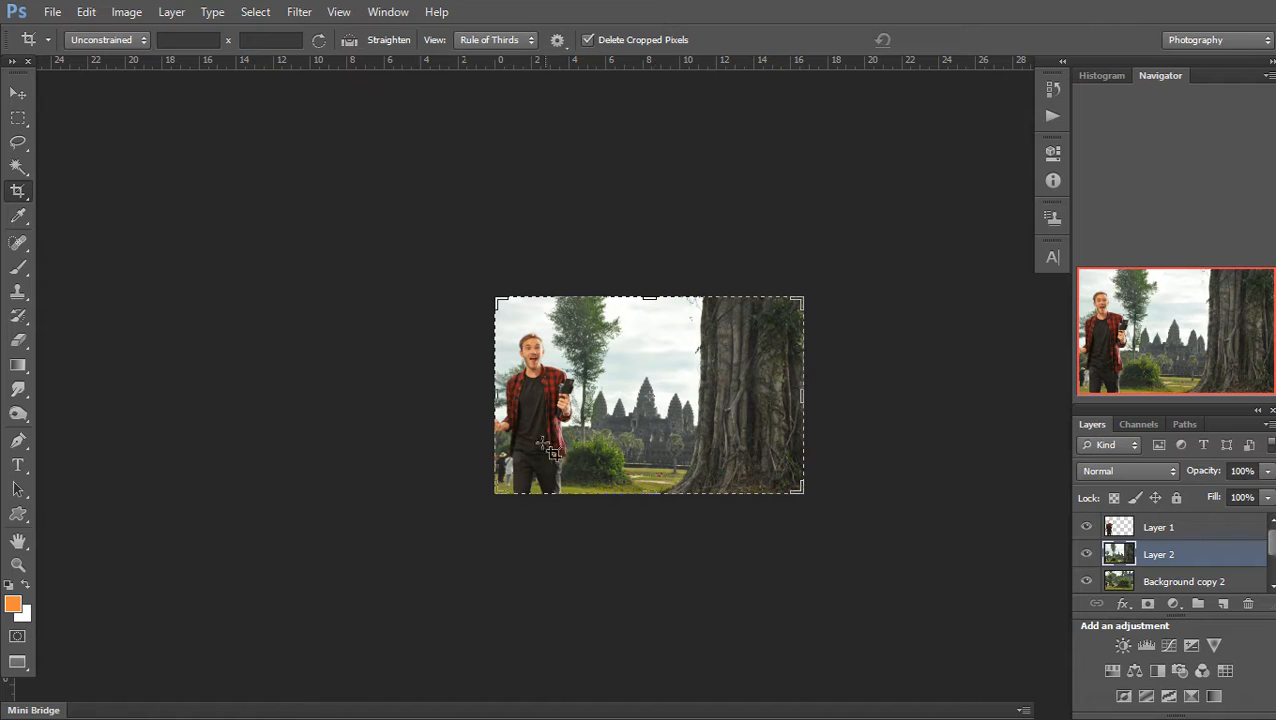
{"action": "key", "text": "ctrl+0"}
{"action": "left_click", "coordinate": [18, 91]}
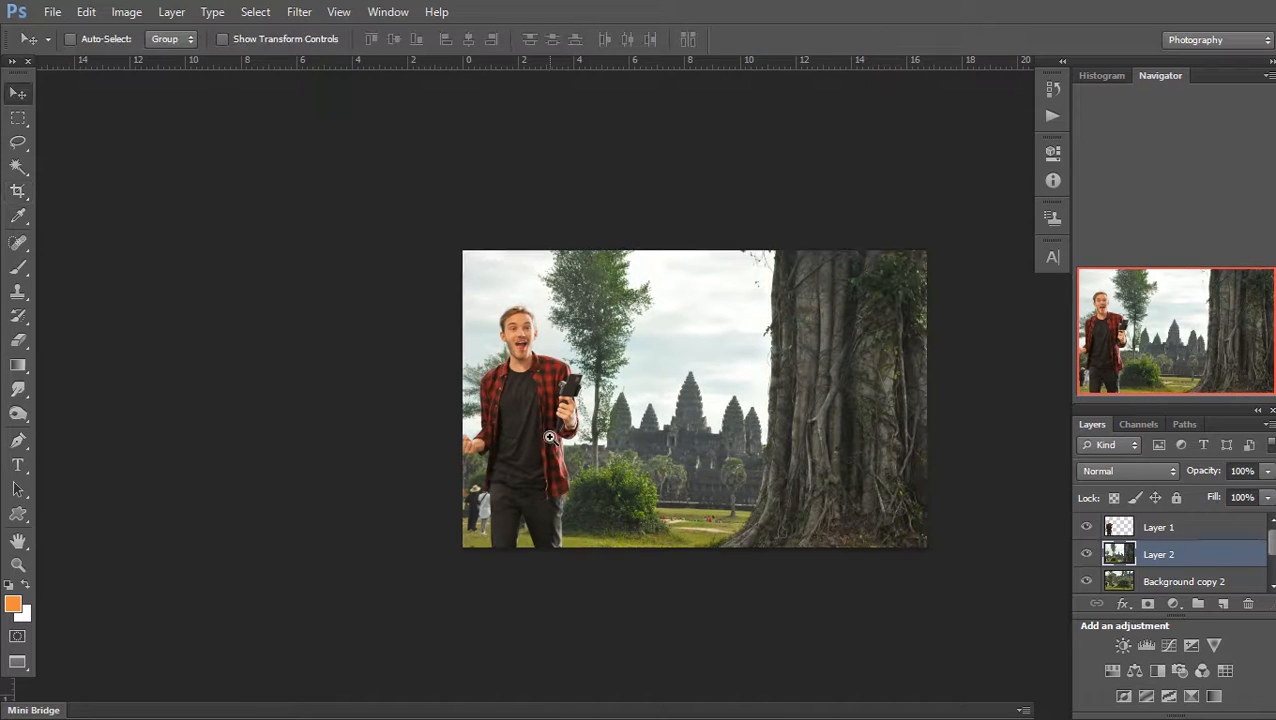
{"action": "scroll", "coordinate": [556, 444], "scroll_direction": "up", "scroll_amount": 2}
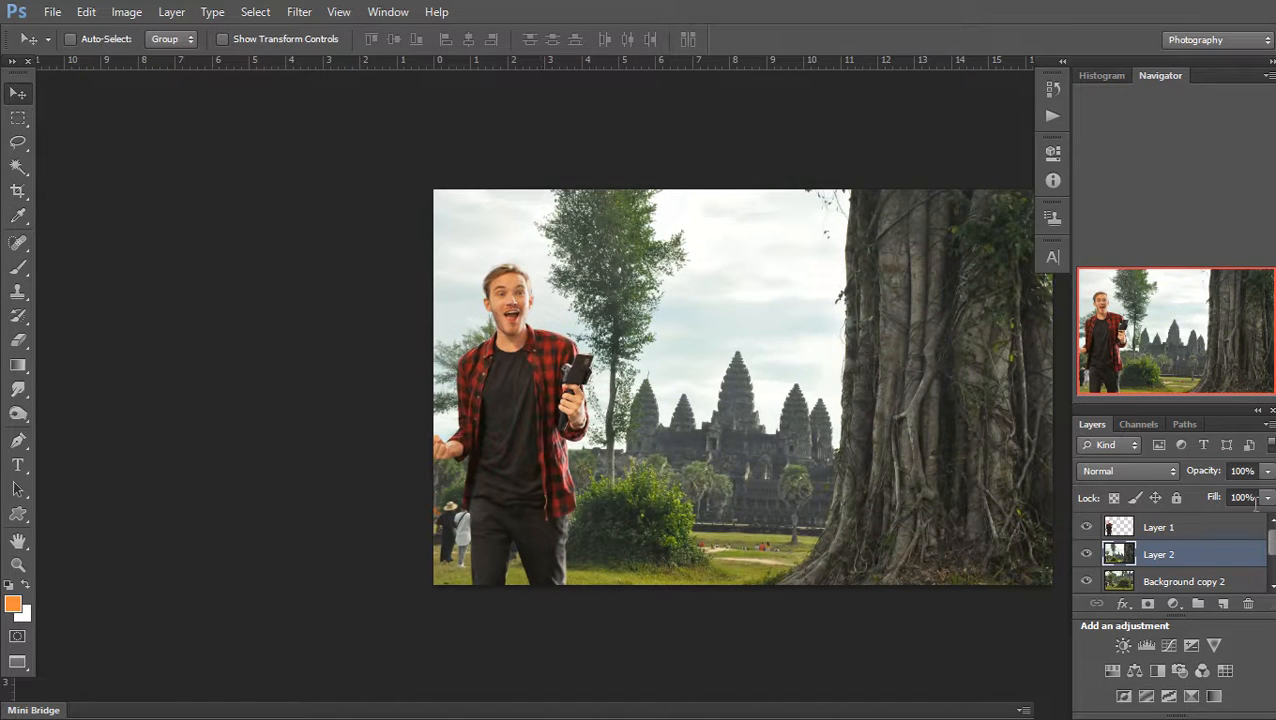
{"action": "left_click", "coordinate": [1220, 528]}
{"action": "mouse_move", "coordinate": [537, 466]}
{"action": "left_mouse_down"}
{"action": "mouse_move", "coordinate": [594, 458]}
{"action": "mouse_move", "coordinate": [550, 457]}
{"action": "left_mouse_up"}
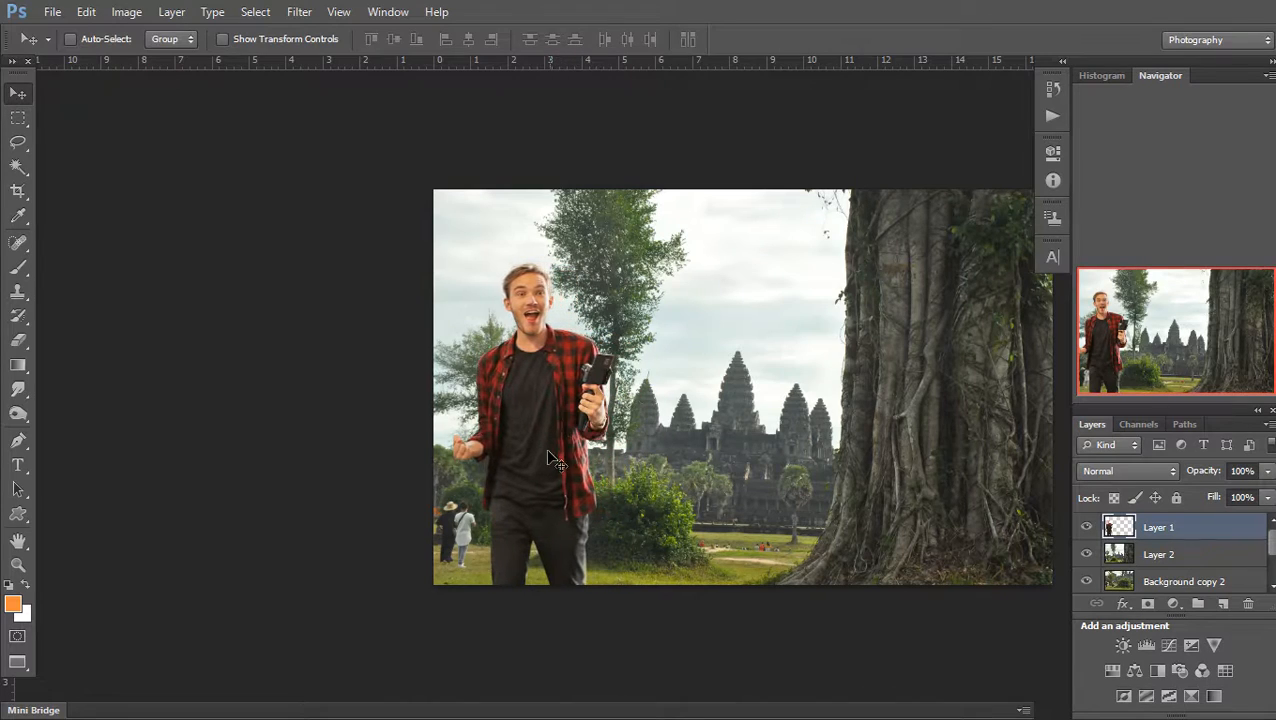
{"action": "left_click", "coordinate": [501, 430], "text": "ctrl"}
{"action": "left_click", "coordinate": [501, 430], "text": "ctrl"}
{"action": "left_click", "coordinate": [390, 484], "text": "ctrl"}
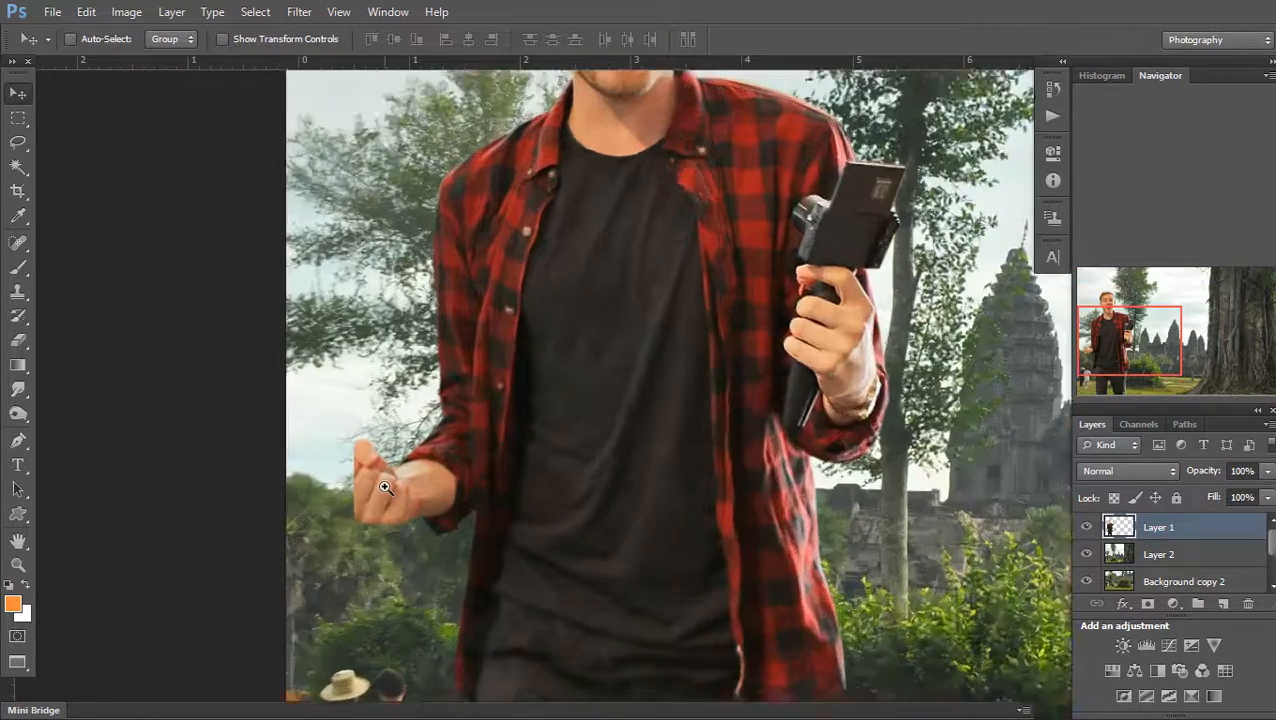
{"action": "left_click", "coordinate": [388, 485], "text": "ctrl"}
{"action": "left_click", "coordinate": [388, 486], "text": "ctrl"}
{"action": "left_click", "coordinate": [400, 486], "text": "alt"}
{"action": "left_click", "coordinate": [402, 486], "text": "alt"}
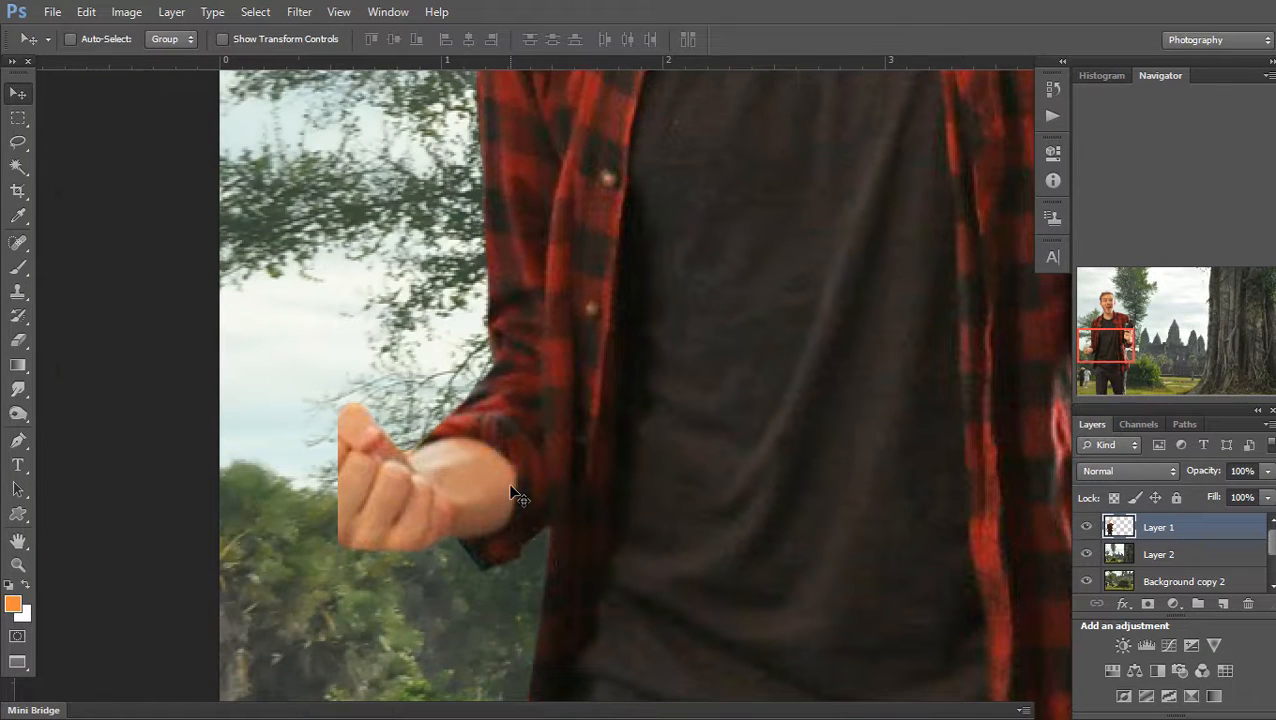
{"action": "key", "text": "m"}
{"action": "left_click_drag", "start_coordinate": [250, 338], "coordinate": [411, 571]}
{"action": "key", "text": "ctrl+t"}
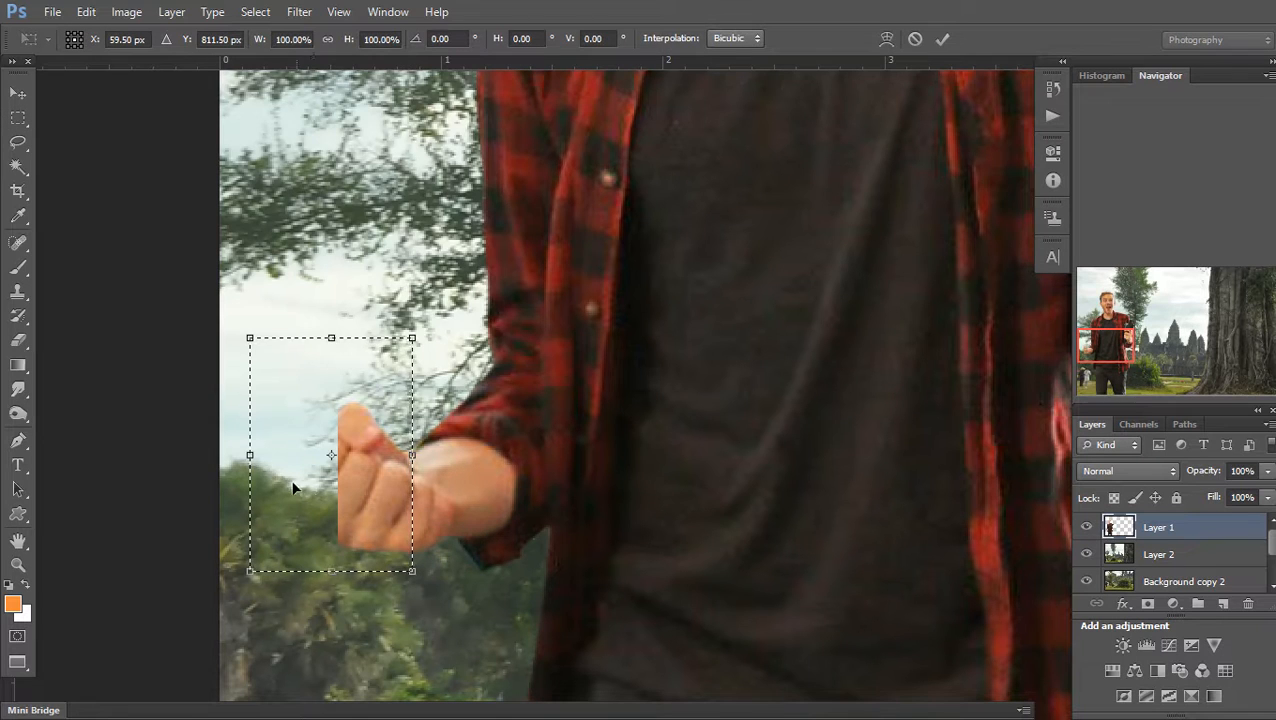
{"action": "left_click_drag", "start_coordinate": [233, 456], "coordinate": [179, 460]}
{"action": "key", "text": "Return"}
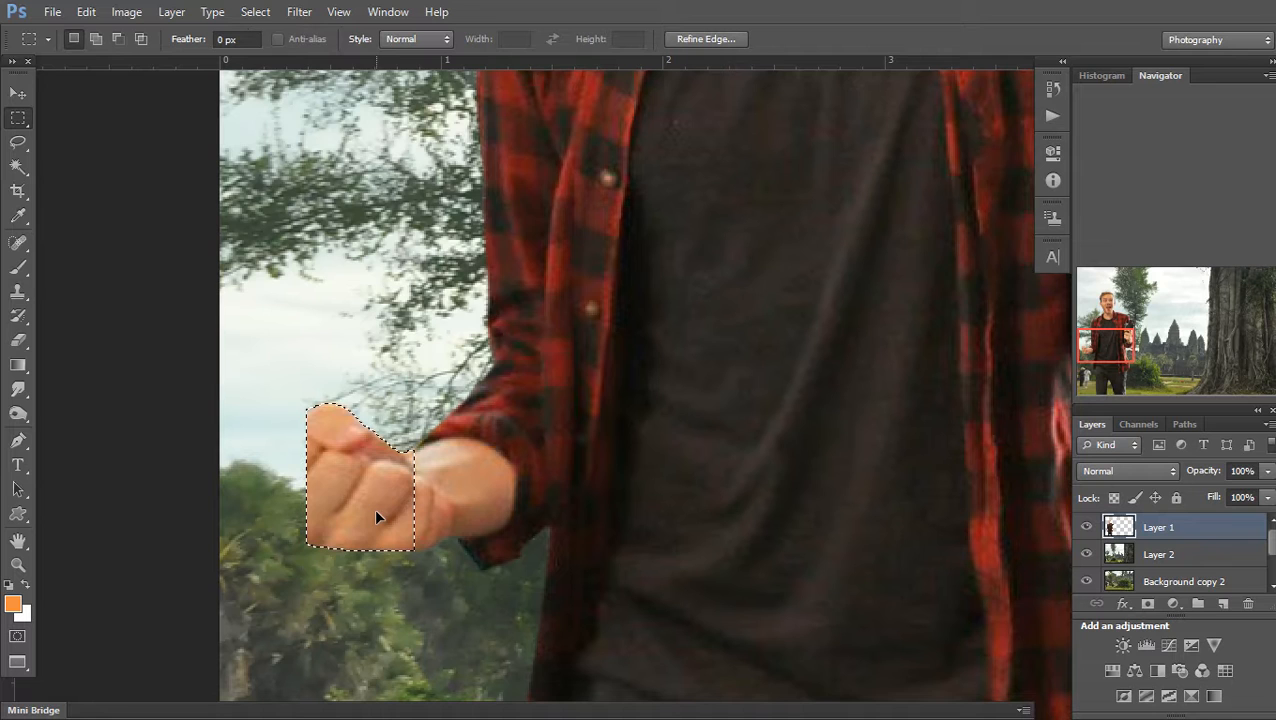
{"action": "key", "text": "ctrl+z"}
{"action": "key", "text": "ctrl+alt+z"}
{"action": "key", "text": "ctrl+alt+z"}
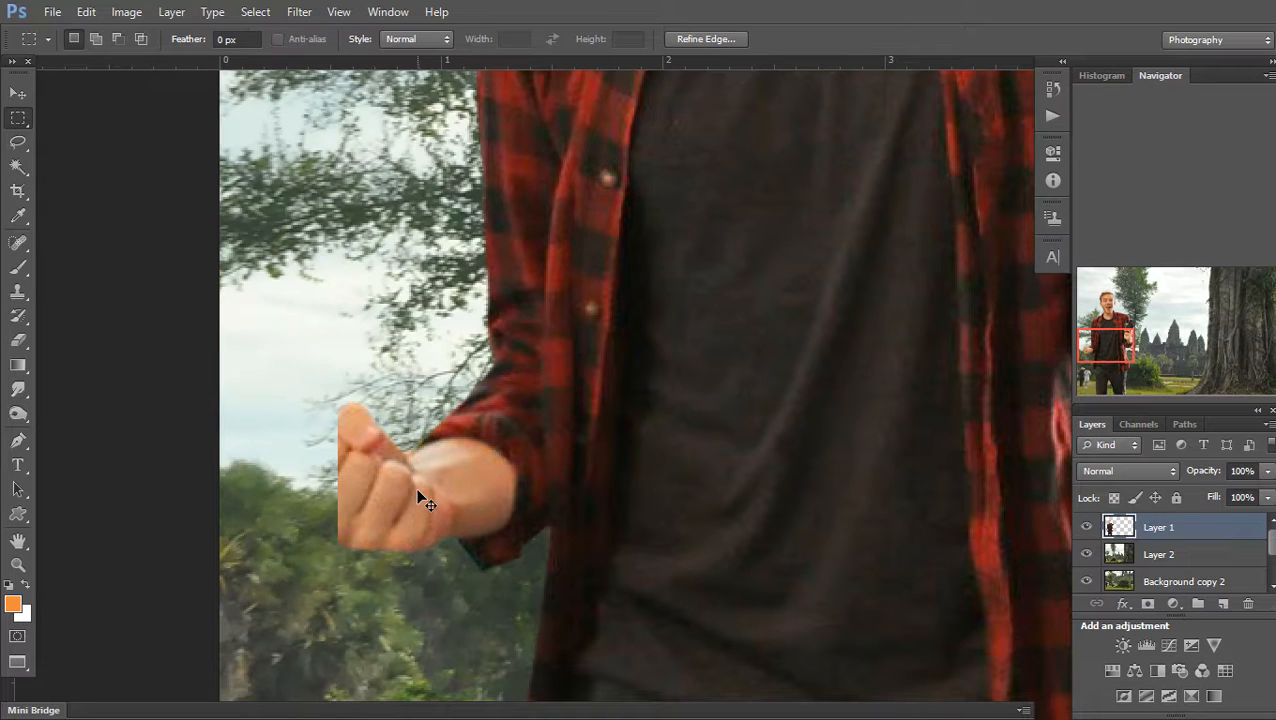
{"action": "left_click", "coordinate": [389, 477], "text": "ctrl"}
{"action": "left_click", "coordinate": [1199, 555]}
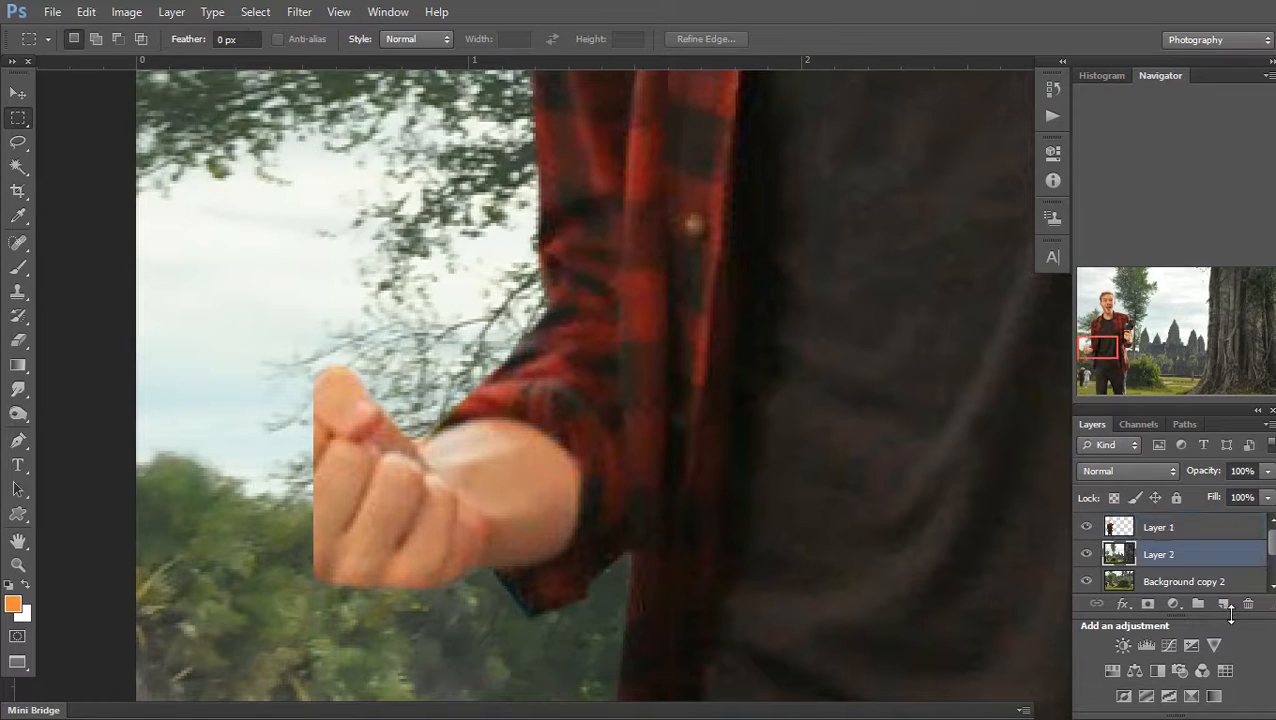
On a new Layer 3, paint sampled skin tone along the fist's cut-off left edge and fingertip
{"action": "left_click", "coordinate": [1224, 605]}
{"action": "key", "text": "i"}
{"action": "left_click", "coordinate": [337, 522]}
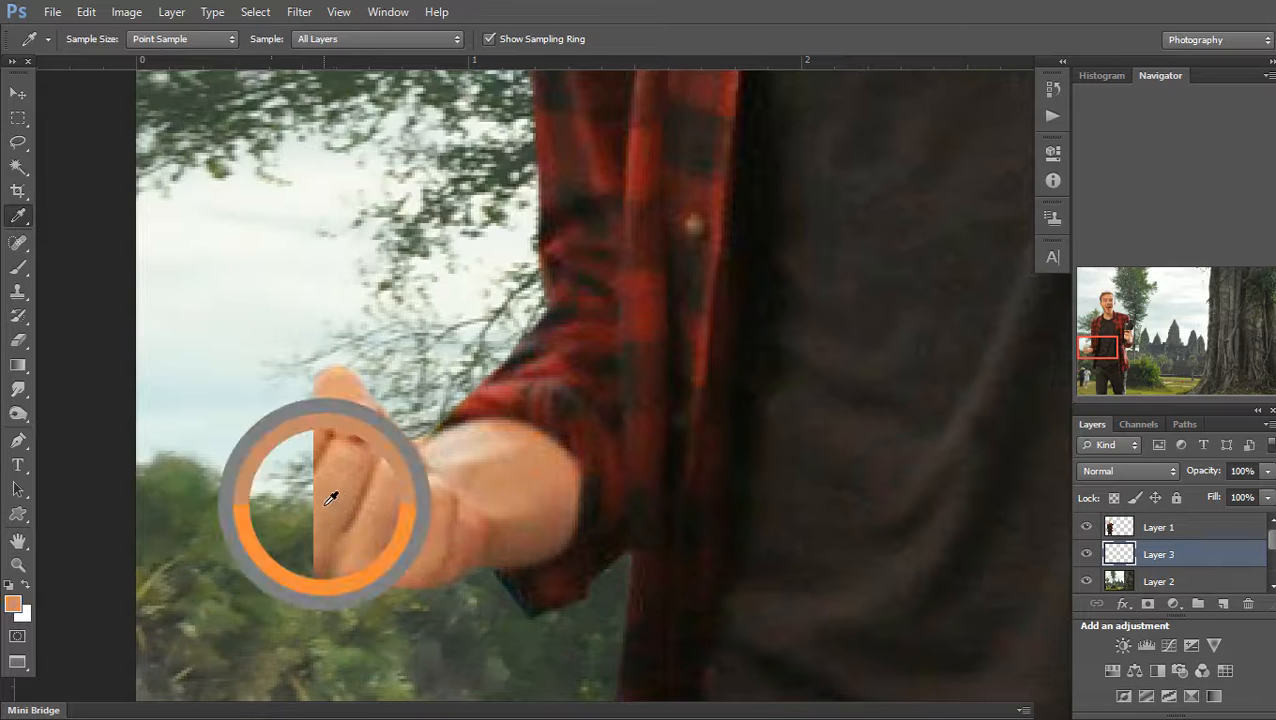
{"action": "key", "text": "b"}
{"action": "key", "text": "bracketleft"}
{"action": "key", "text": "bracketleft"}
{"action": "key", "text": "bracketleft"}
{"action": "key", "text": "bracketleft"}
{"action": "key", "text": "bracketleft"}
{"action": "key", "text": "bracketleft"}
{"action": "key", "text": "bracketleft"}
{"action": "key", "text": "bracketleft"}
{"action": "key", "text": "bracketleft"}
{"action": "key", "text": "bracketleft"}
{"action": "key", "text": "bracketleft"}
{"action": "key", "text": "bracketleft"}
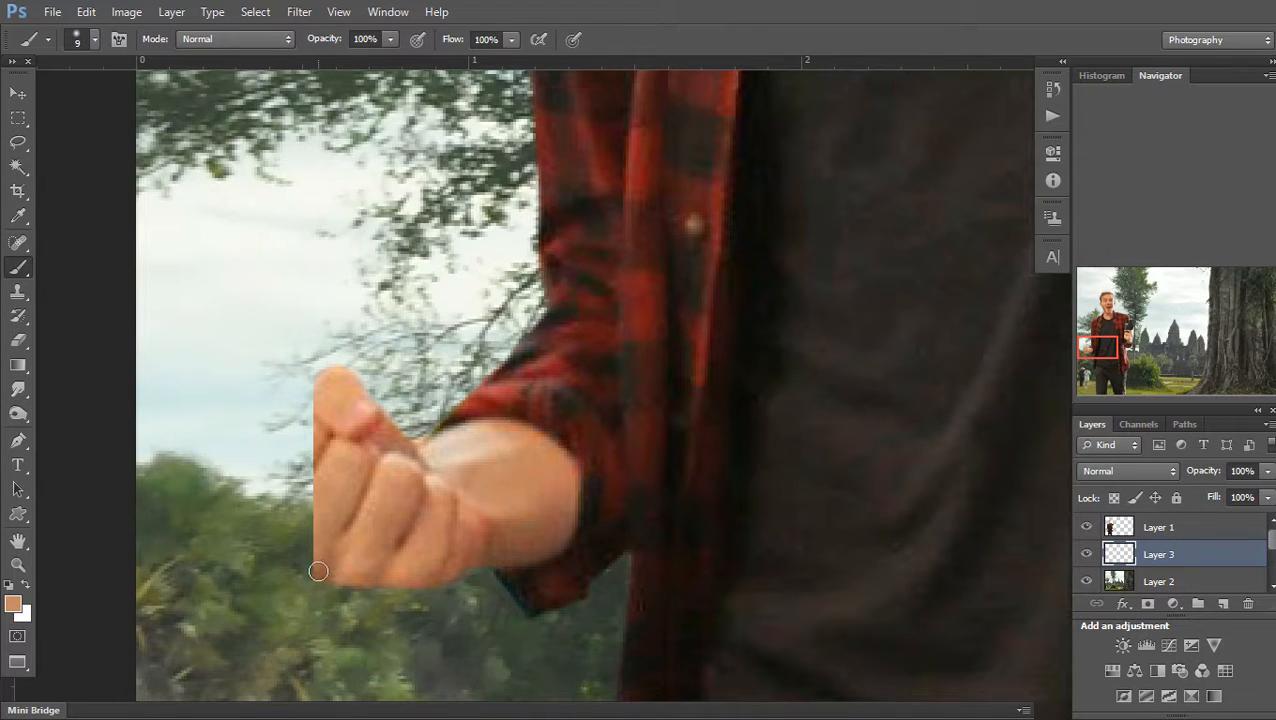
{"action": "left_click_drag", "start_coordinate": [312, 560], "coordinate": [326, 422]}
{"action": "key", "text": "bracketleft"}
{"action": "key", "text": "bracketleft"}
{"action": "key", "text": "bracketleft"}
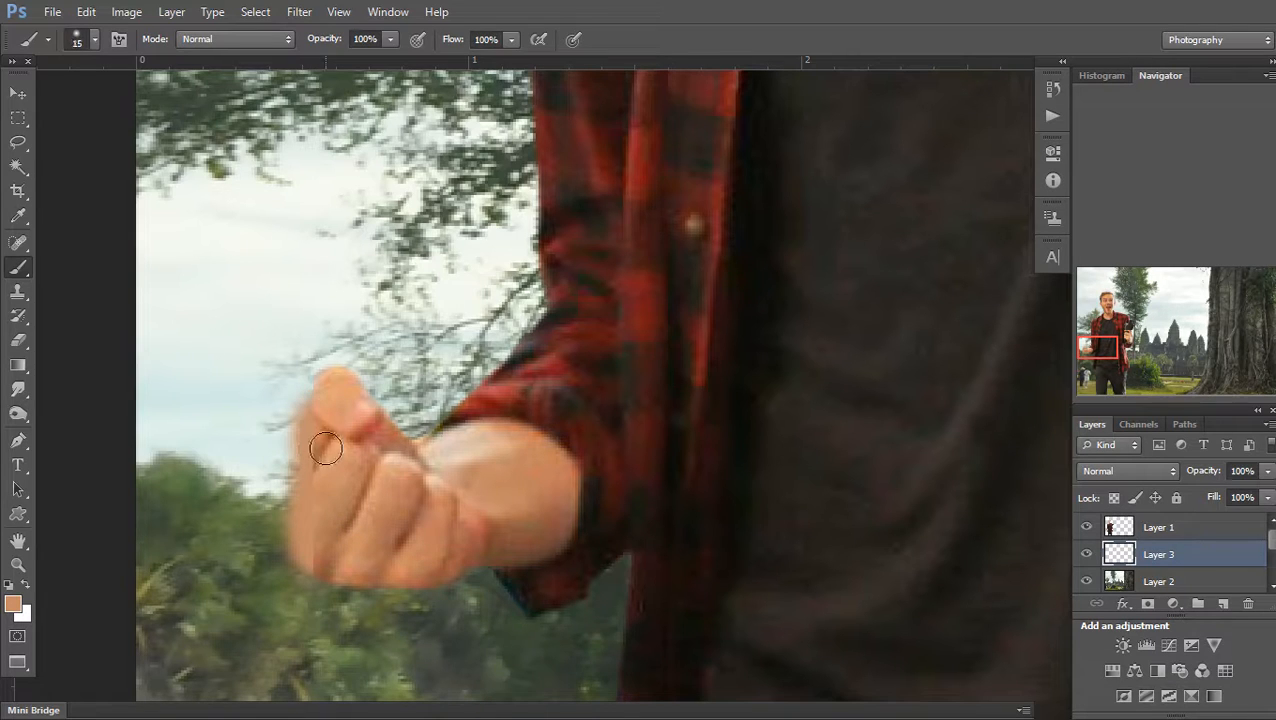
{"action": "mouse_move", "coordinate": [314, 385]}
{"action": "left_mouse_down"}
{"action": "mouse_move", "coordinate": [285, 431]}
{"action": "mouse_move", "coordinate": [270, 524]}
{"action": "mouse_move", "coordinate": [283, 559]}
{"action": "mouse_move", "coordinate": [326, 581]}
{"action": "mouse_move", "coordinate": [294, 541]}
{"action": "mouse_move", "coordinate": [318, 459]}
{"action": "mouse_move", "coordinate": [308, 418]}
{"action": "mouse_move", "coordinate": [313, 507]}
{"action": "left_mouse_up"}
{"action": "key", "text": "bracketright"}
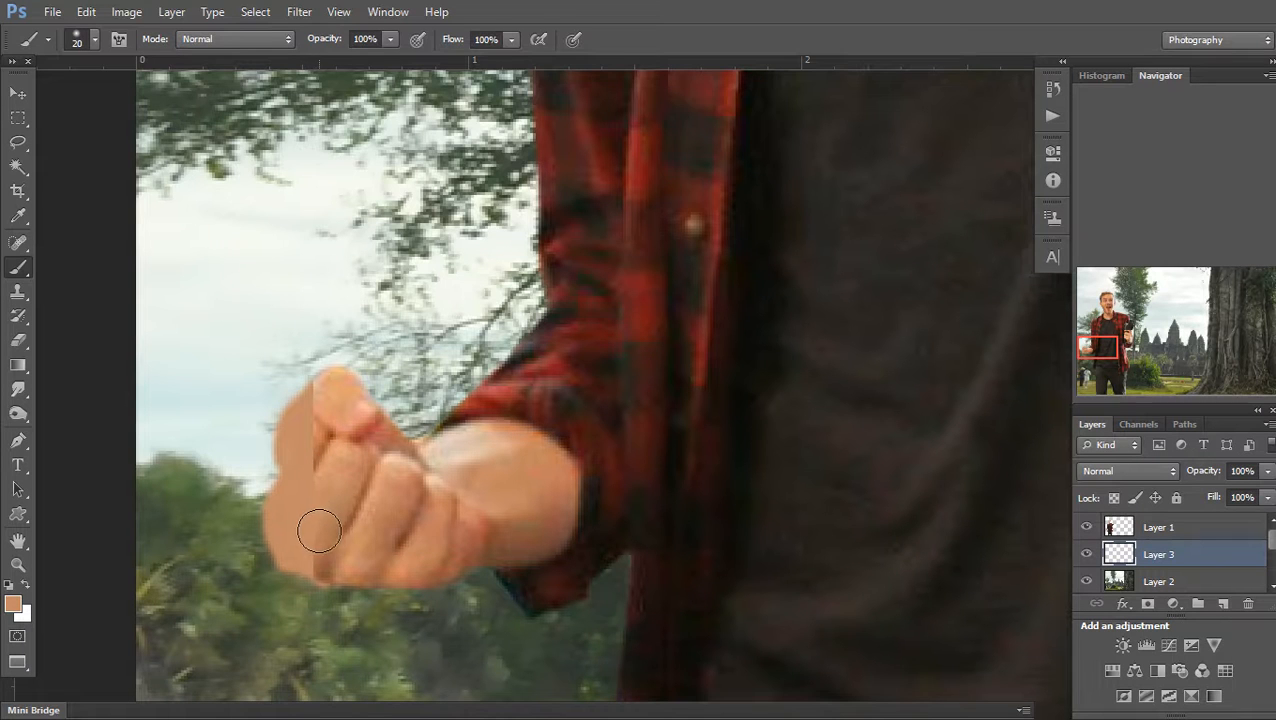
Lower the brush opacity, sample darker and lighter skin tones, and lock Layer 3's transparency
{"action": "left_click", "coordinate": [322, 547], "text": "ctrl"}
{"action": "key", "text": "i"}
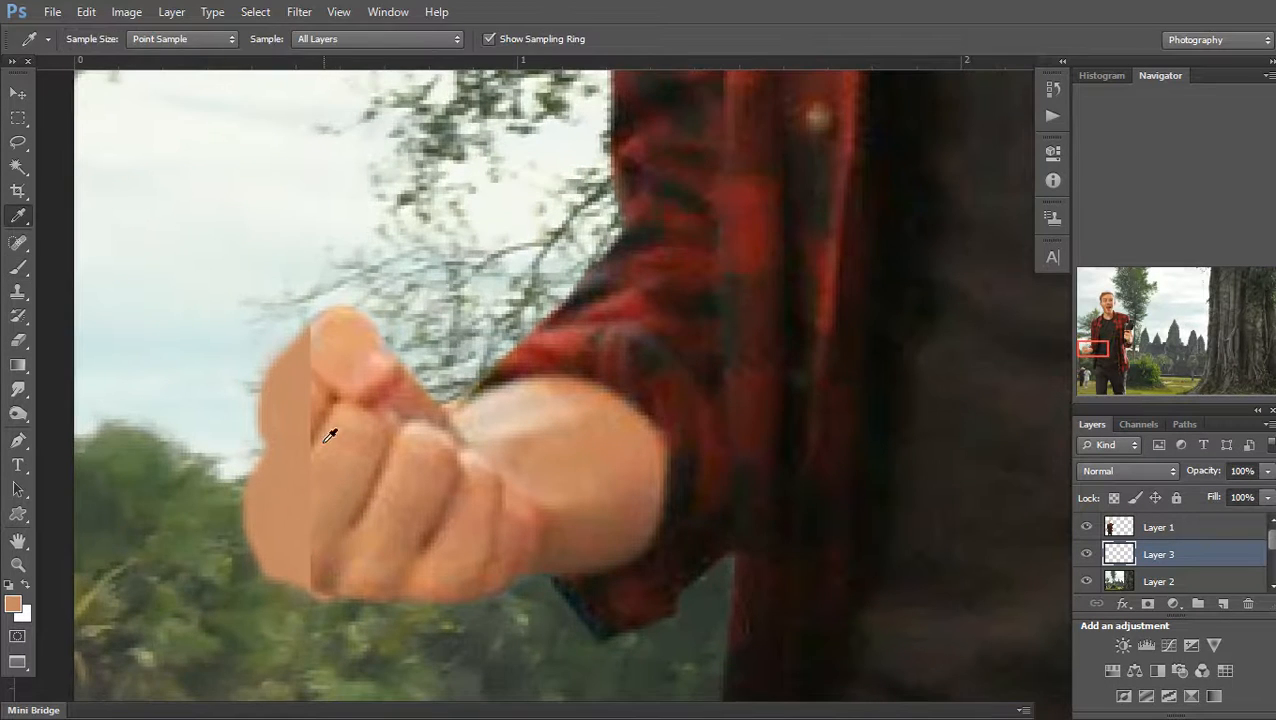
{"action": "left_click", "coordinate": [320, 420]}
{"action": "key", "text": "b"}
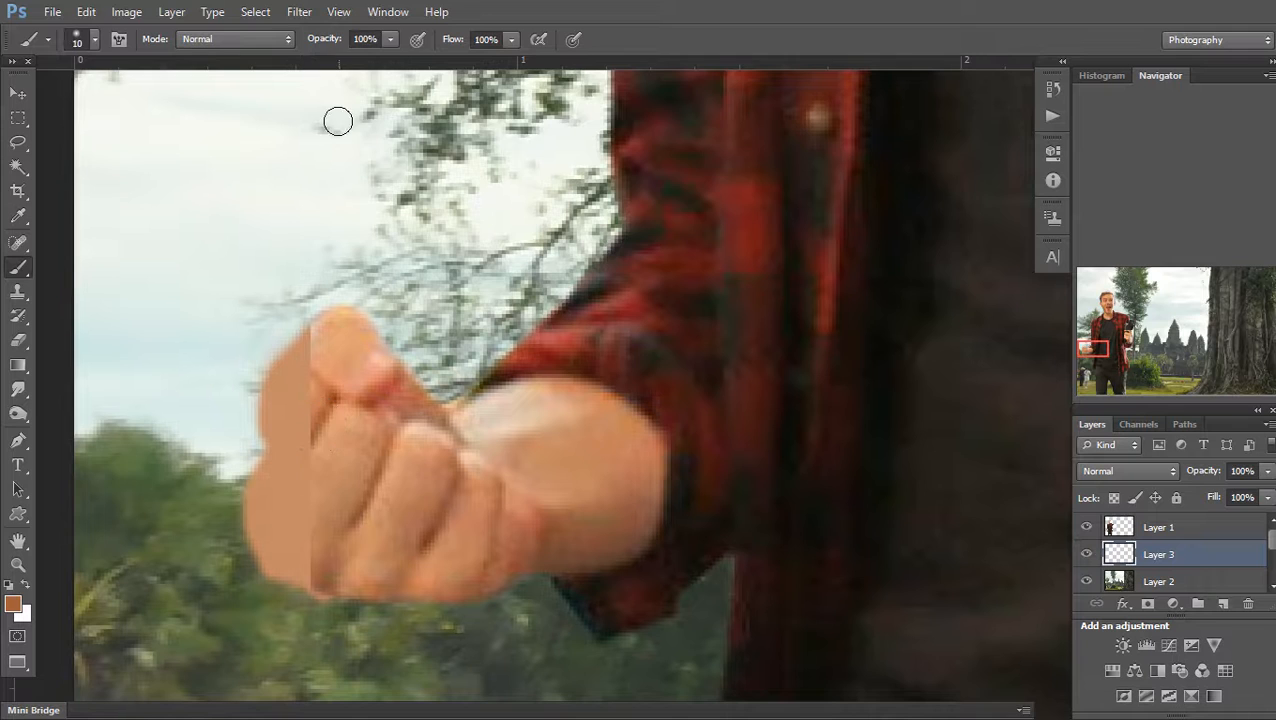
{"action": "mouse_move", "coordinate": [390, 39]}
{"action": "left_mouse_down"}
{"action": "mouse_move", "coordinate": [378, 68]}
{"action": "mouse_move", "coordinate": [314, 54]}
{"action": "left_mouse_up"}
{"action": "key", "text": "bracketleft"}
{"action": "key", "text": "bracketleft"}
{"action": "key", "text": "bracketleft"}
{"action": "key", "text": "bracketleft"}
{"action": "key", "text": "bracketleft"}
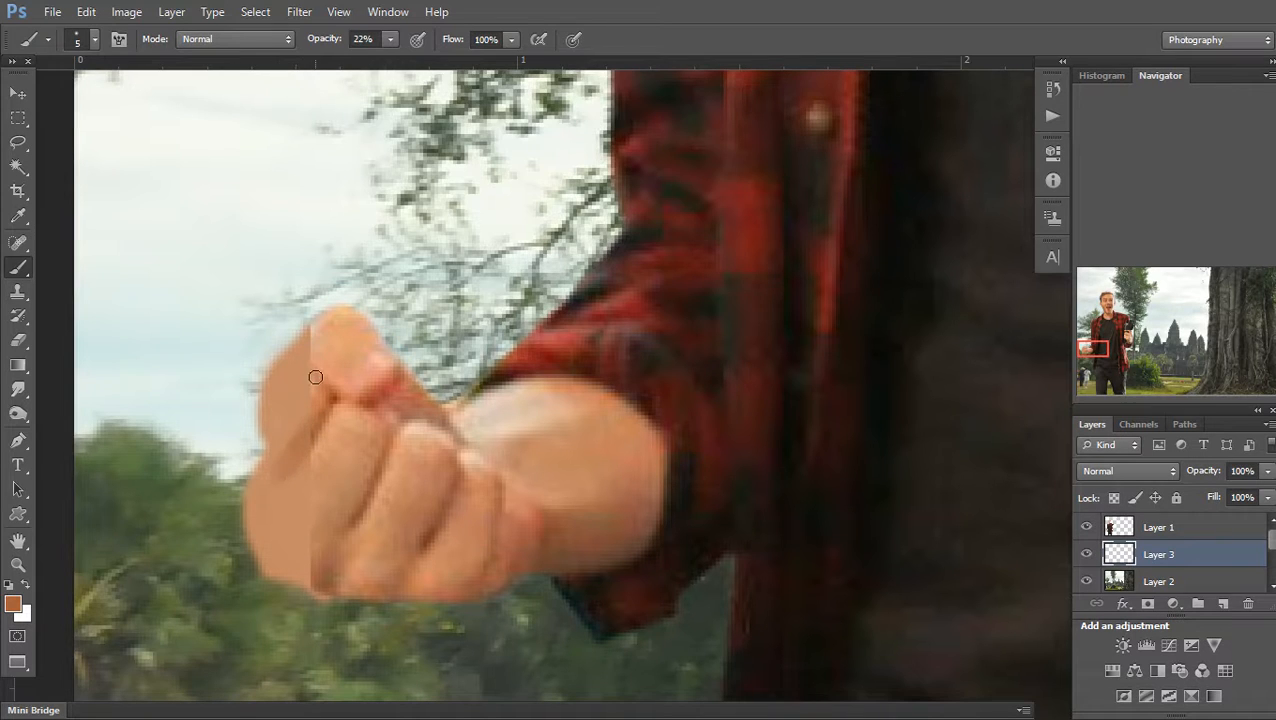
{"action": "key", "text": "i"}
{"action": "left_click", "coordinate": [362, 314]}
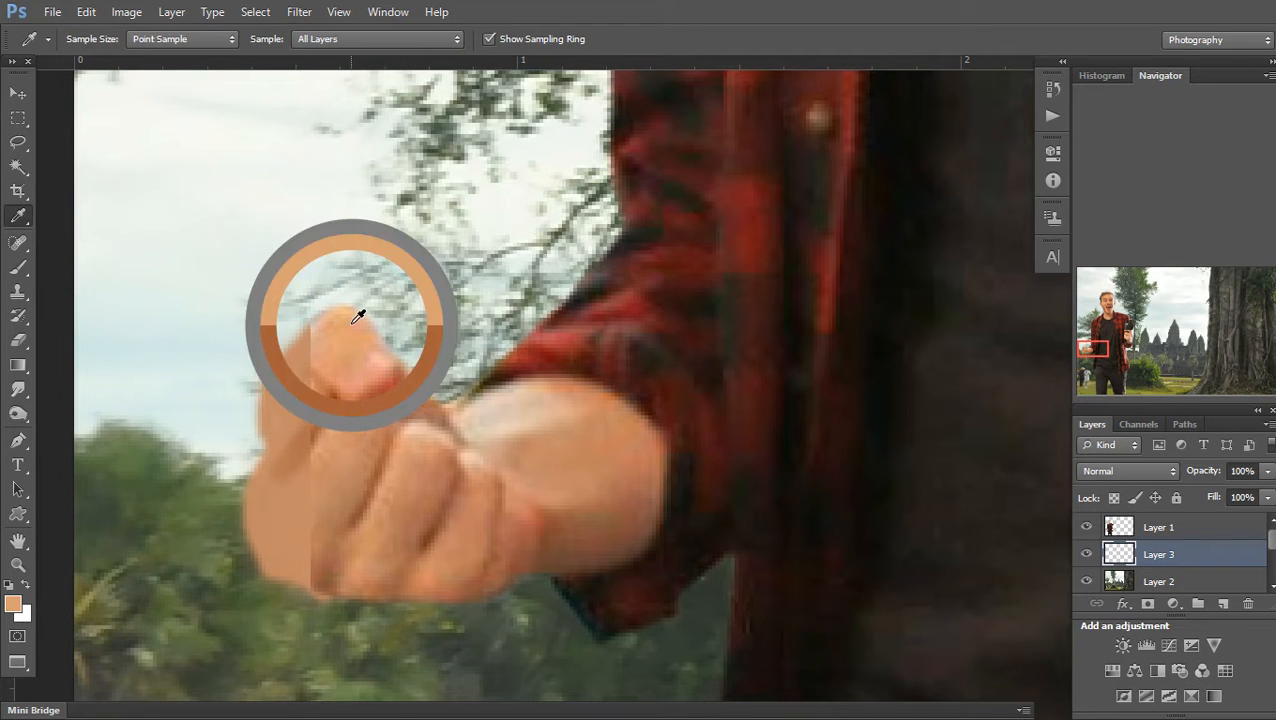
{"action": "left_click", "coordinate": [1112, 498]}
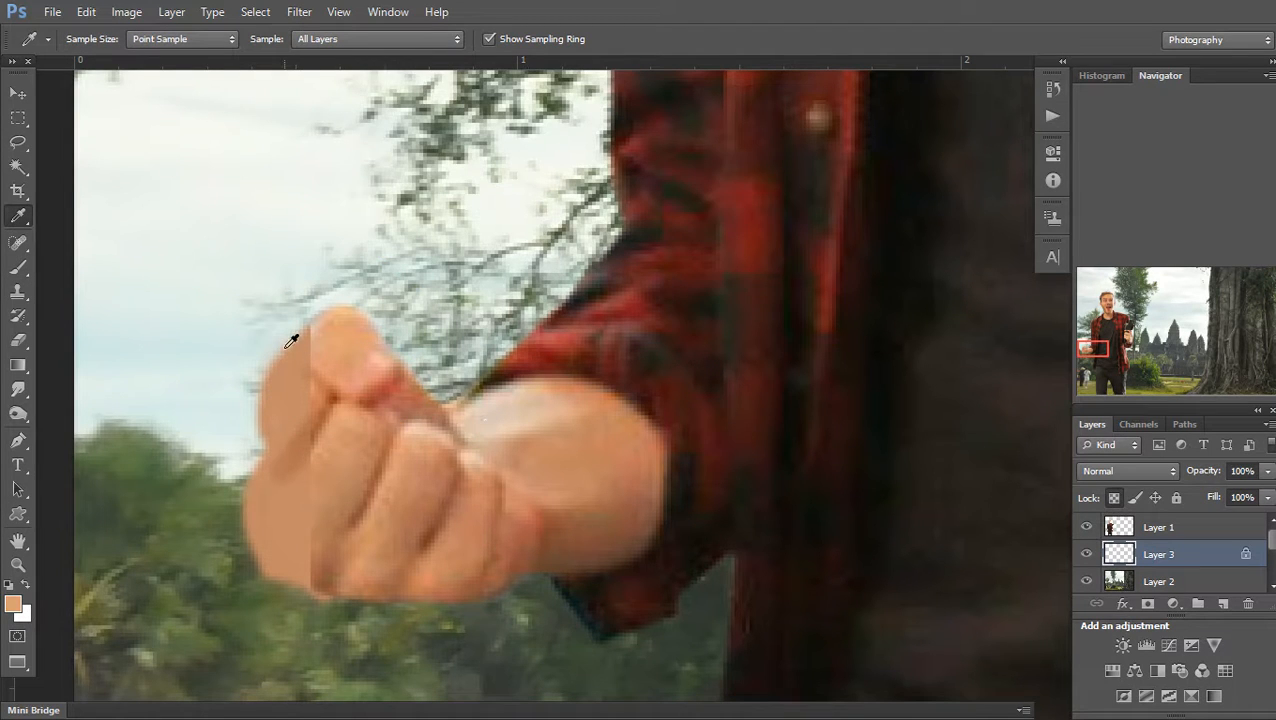
Shade the painted fist with alternately sampled tan skin tones at varying brush sizes
{"action": "key", "text": "b"}
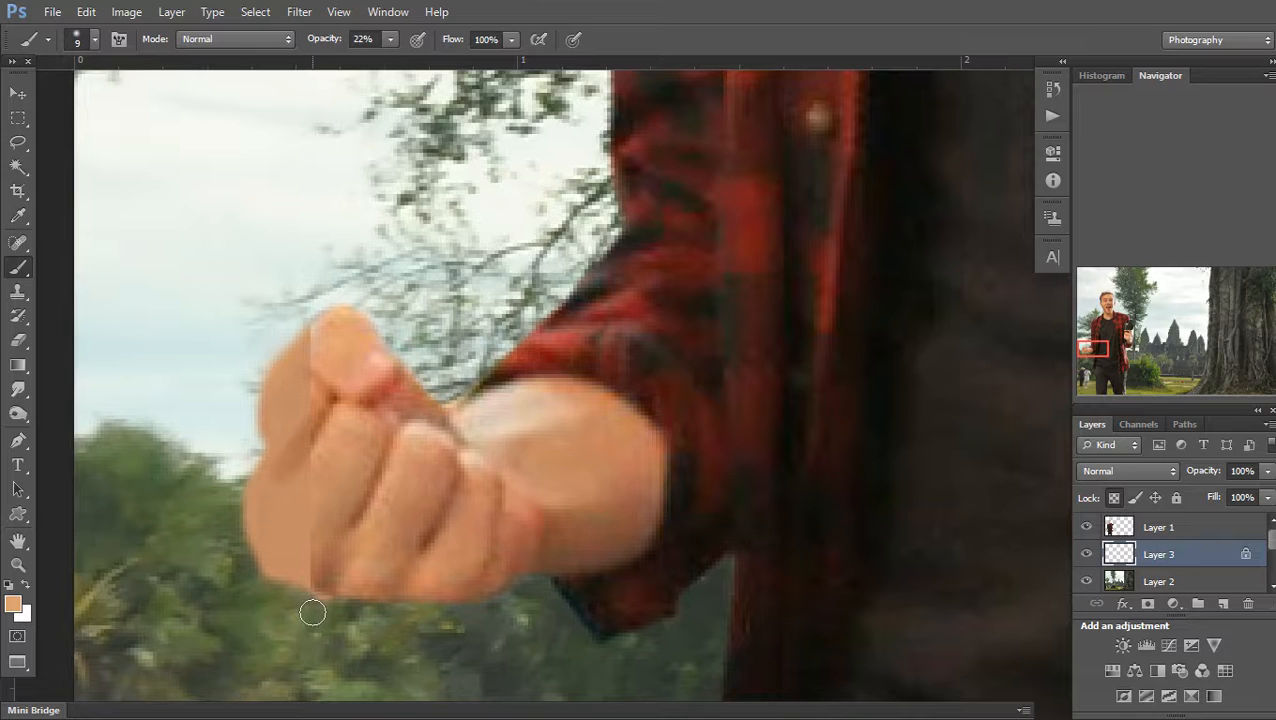
{"action": "key", "text": "i"}
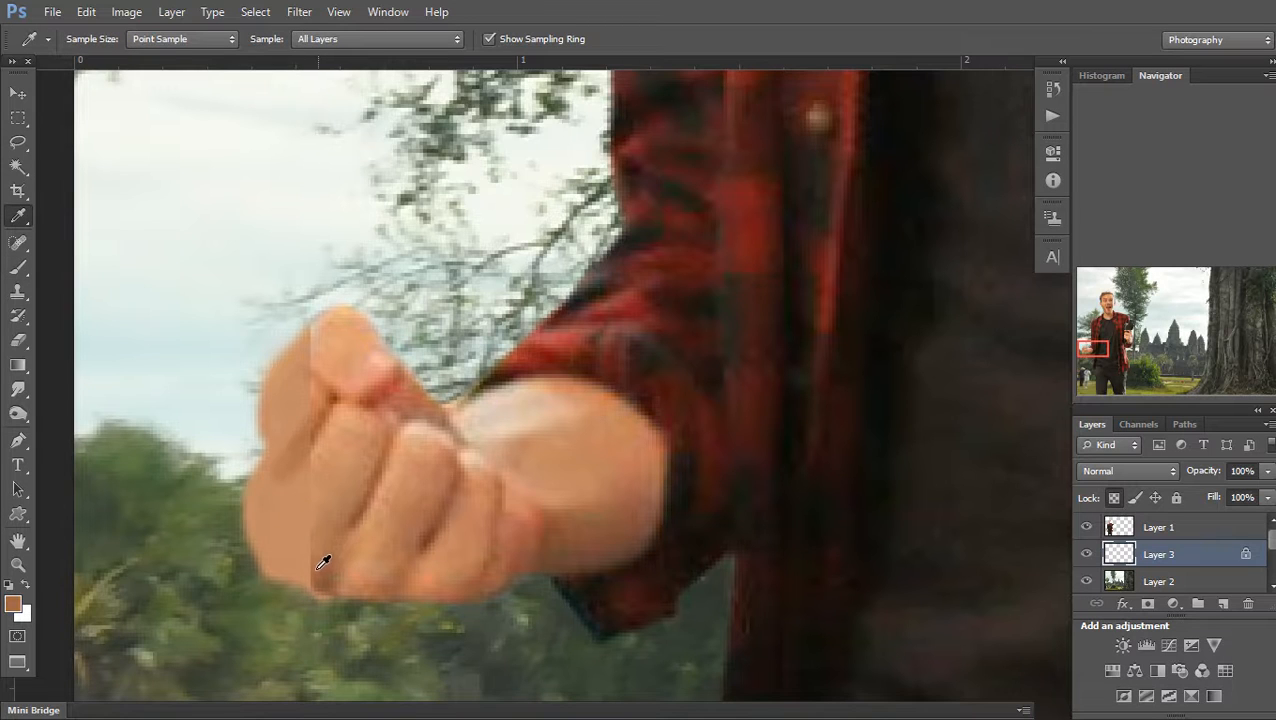
{"action": "key", "text": "b"}
{"action": "key", "text": "bracketright"}
{"action": "key", "text": "bracketright"}
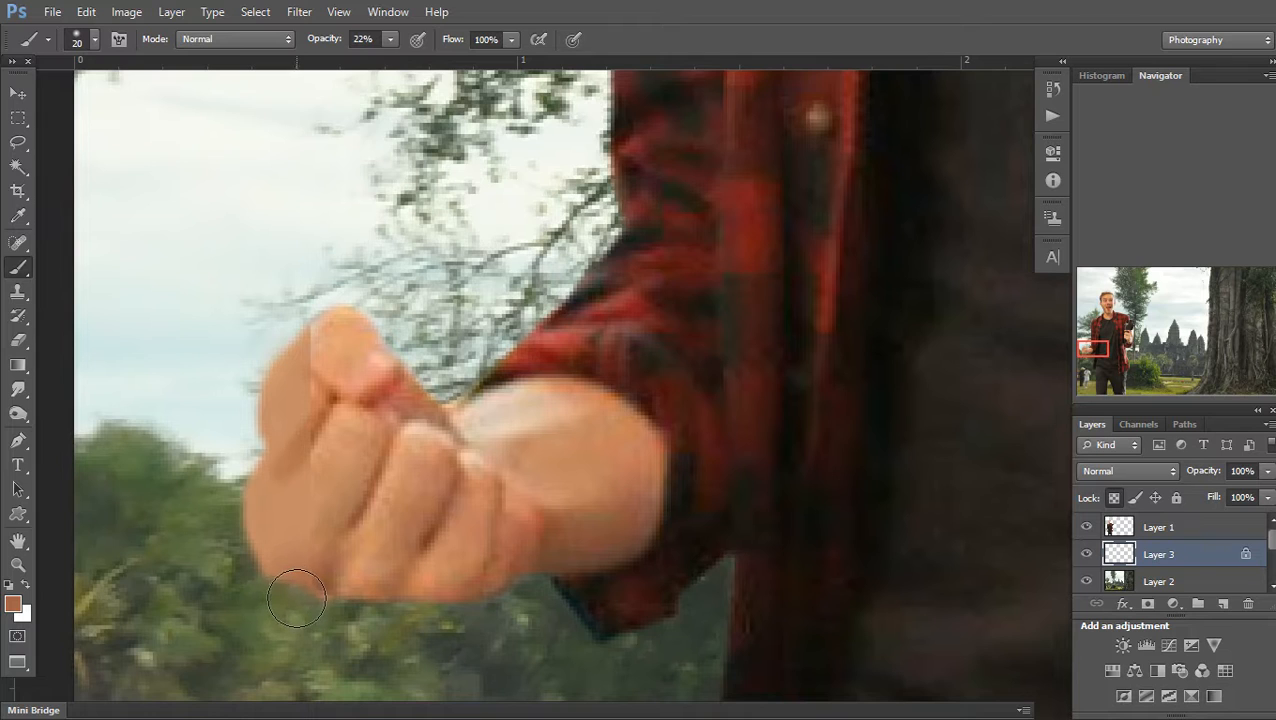
{"action": "key", "text": "i"}
{"action": "left_click", "coordinate": [335, 497]}
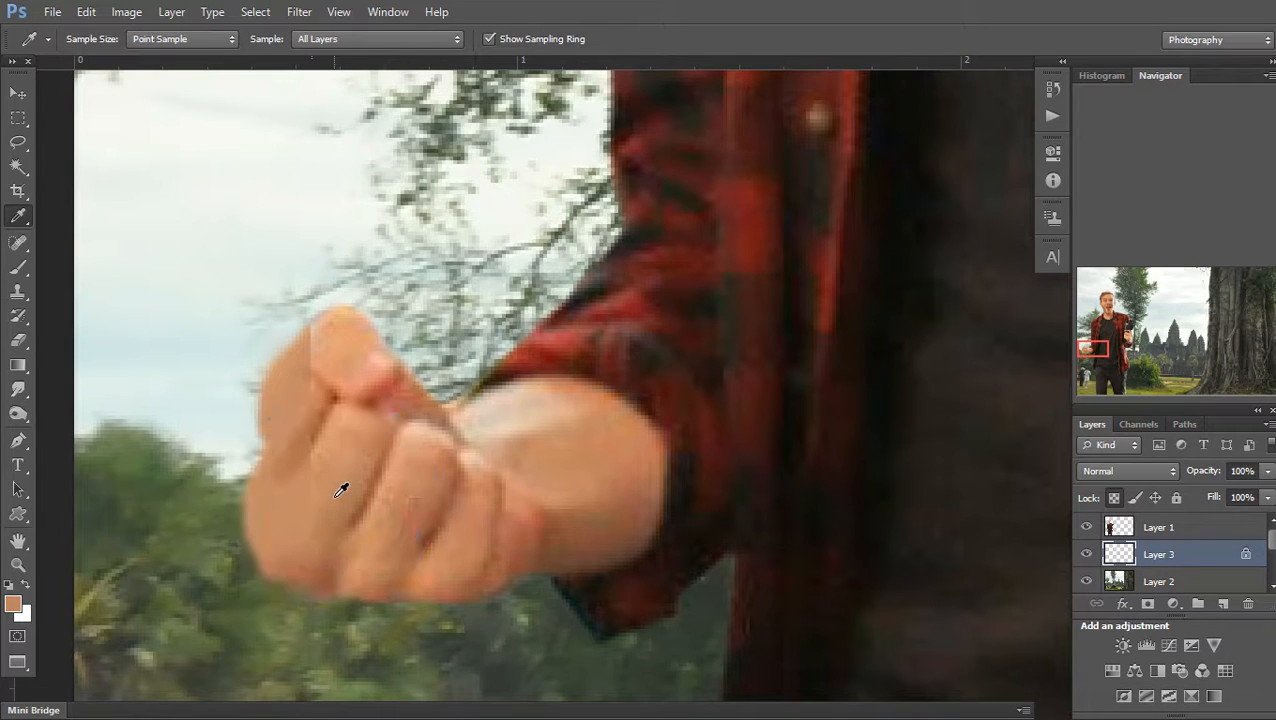
{"action": "key", "text": "b"}
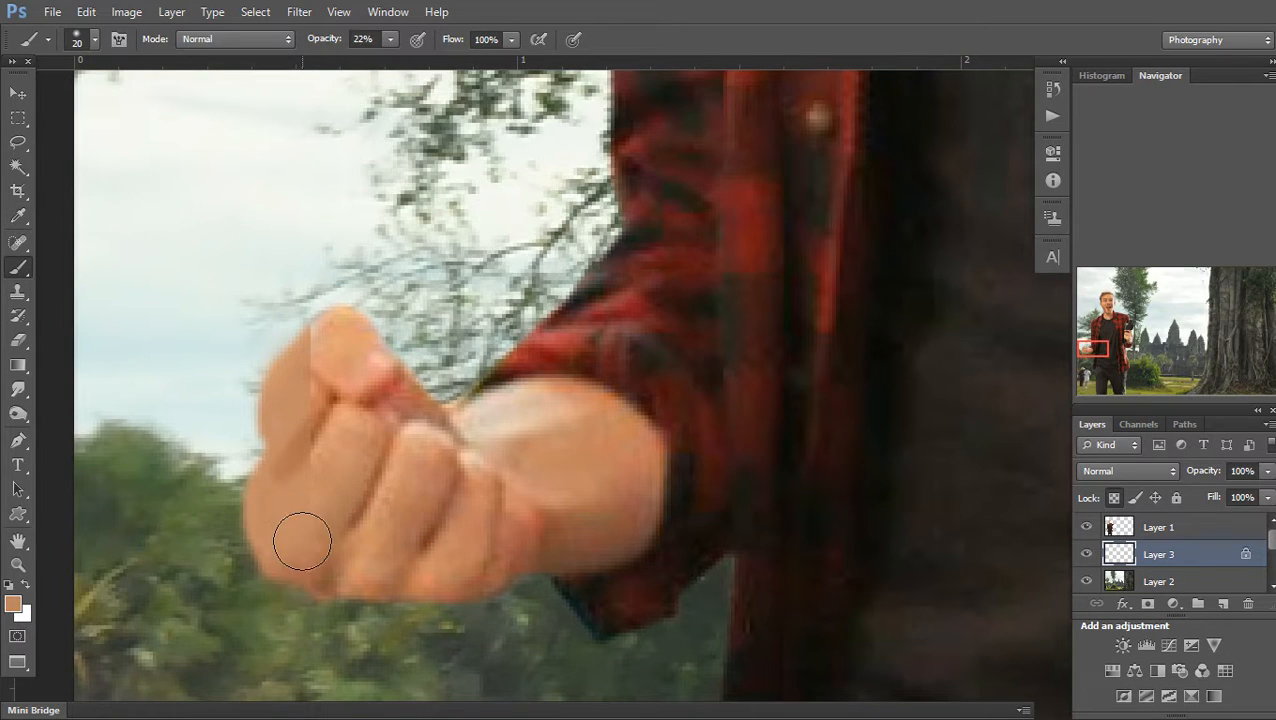
{"action": "key", "text": "bracketleft"}
{"action": "key", "text": "i"}
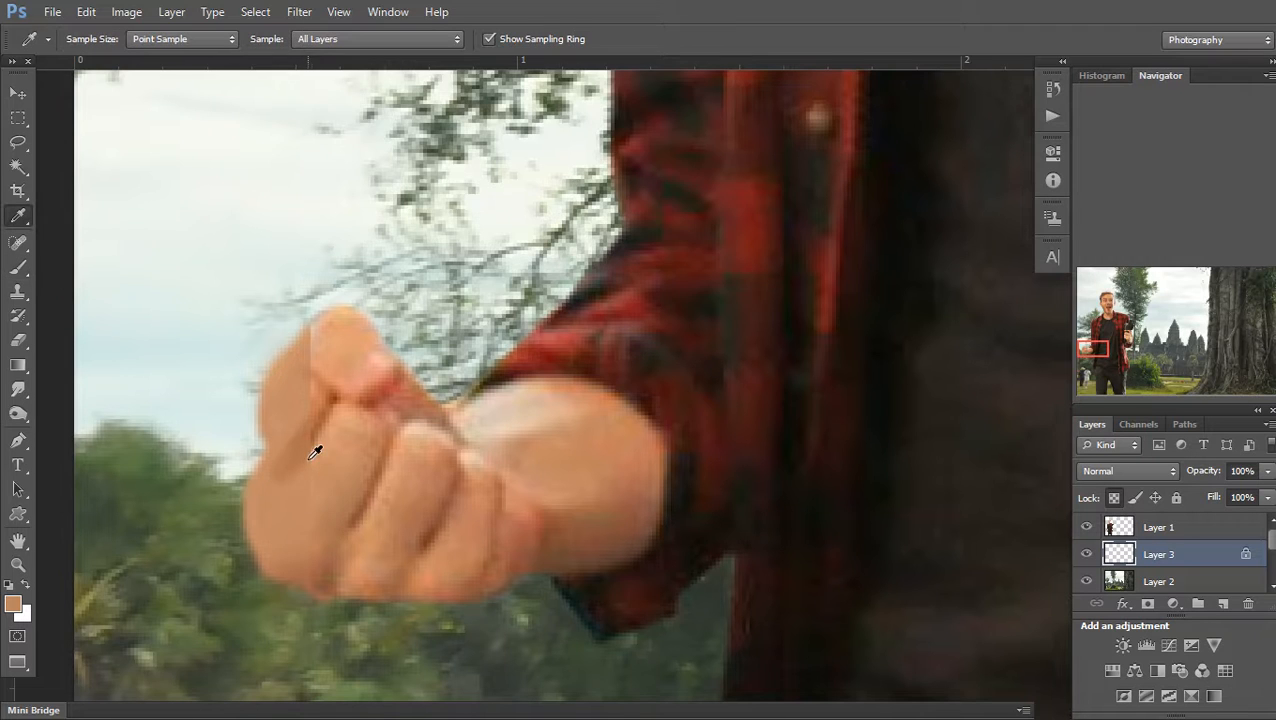
{"action": "key", "text": "b"}
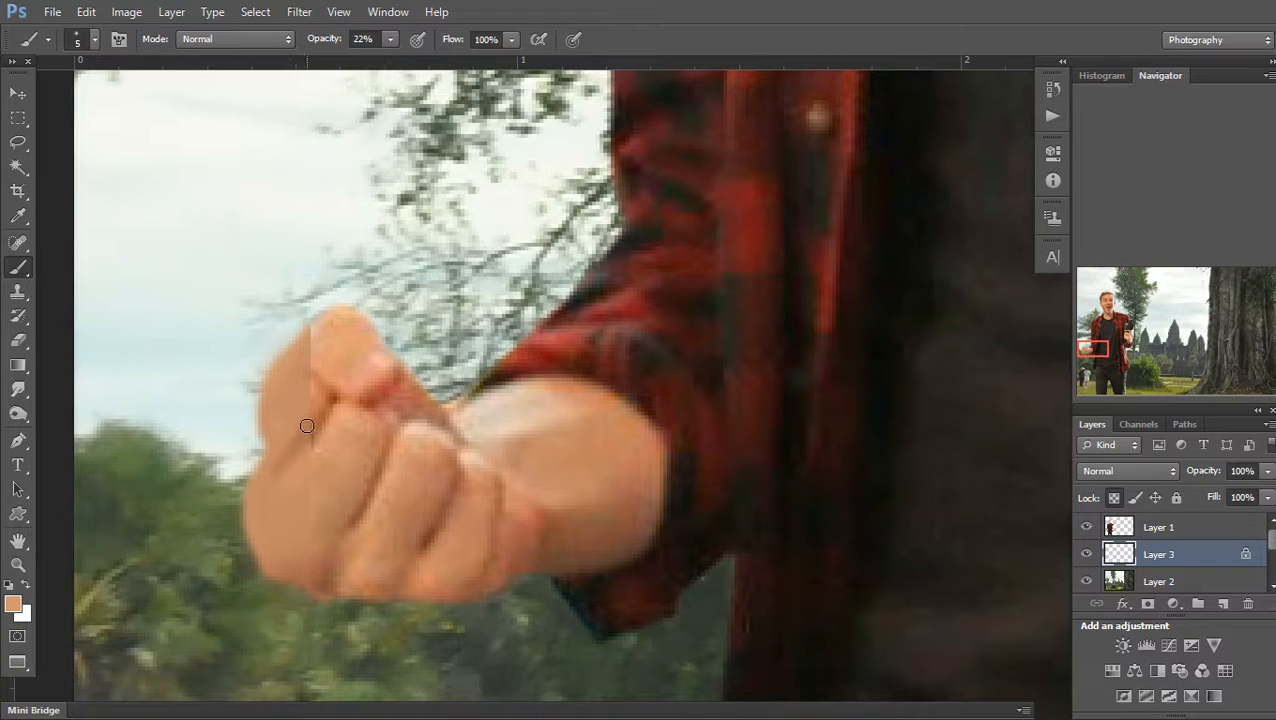
{"action": "key", "text": "i"}
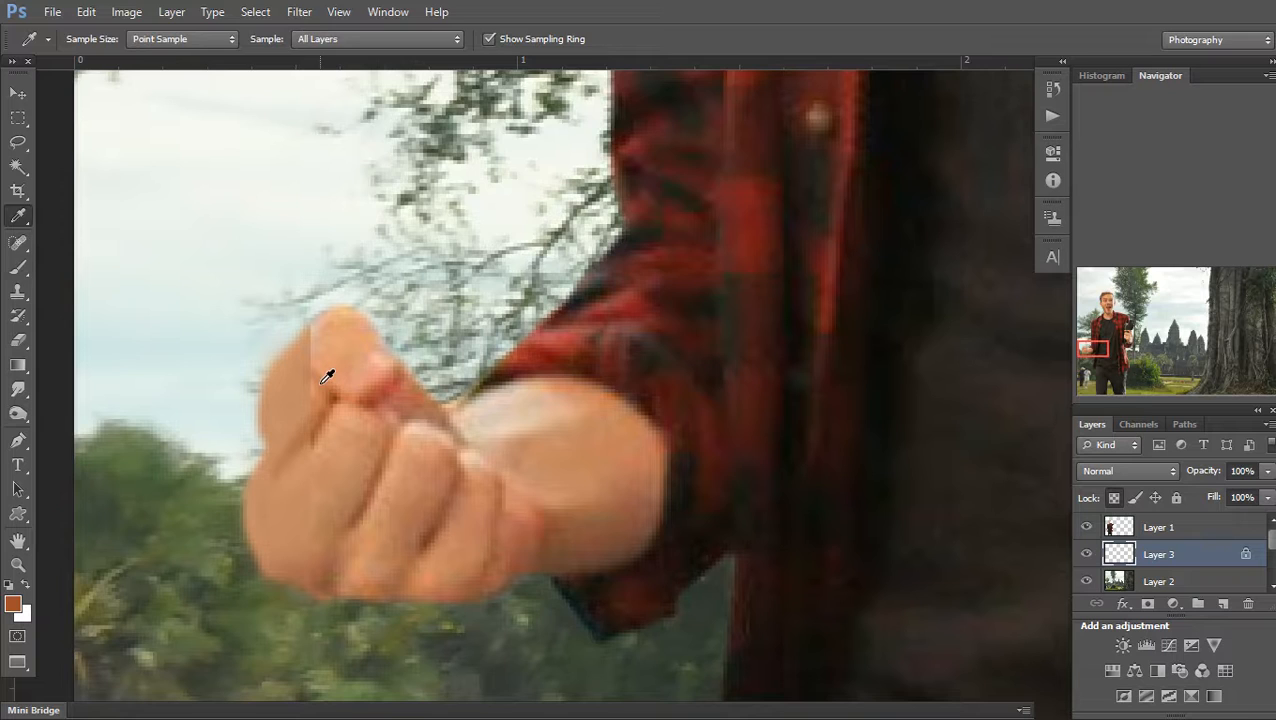
{"action": "key", "text": "b"}
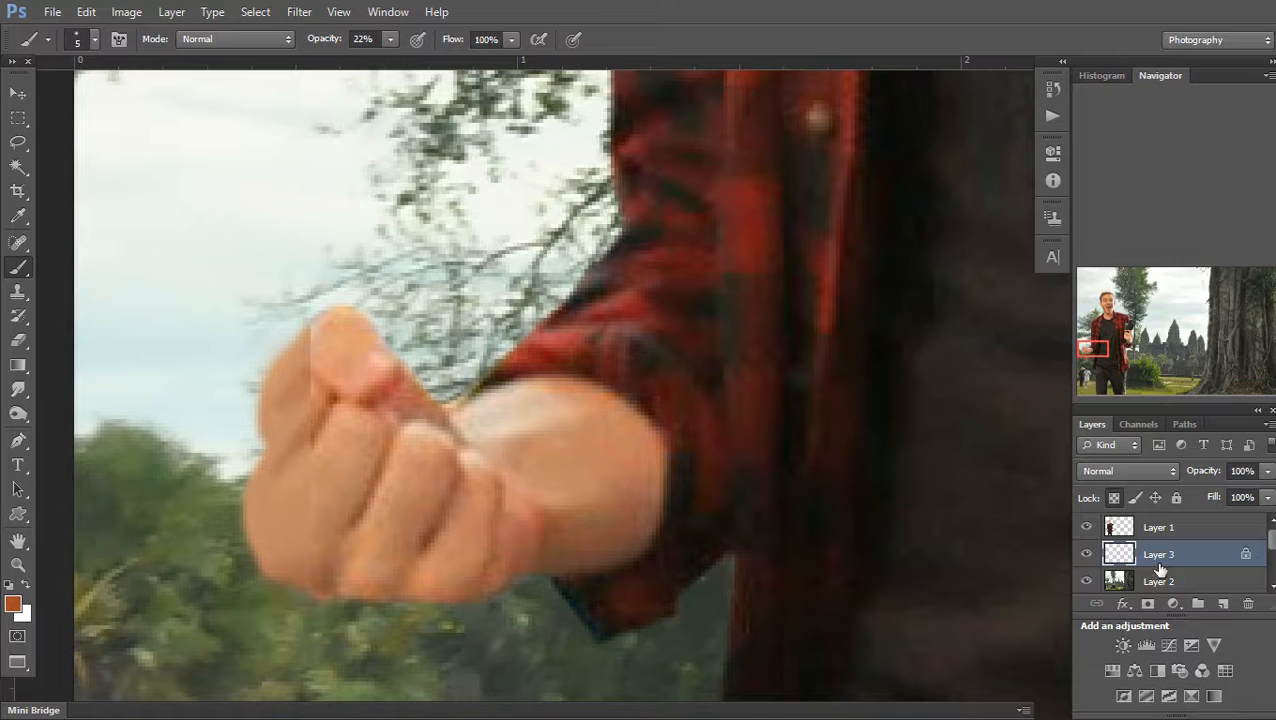
{"action": "left_click", "coordinate": [1119, 518]}
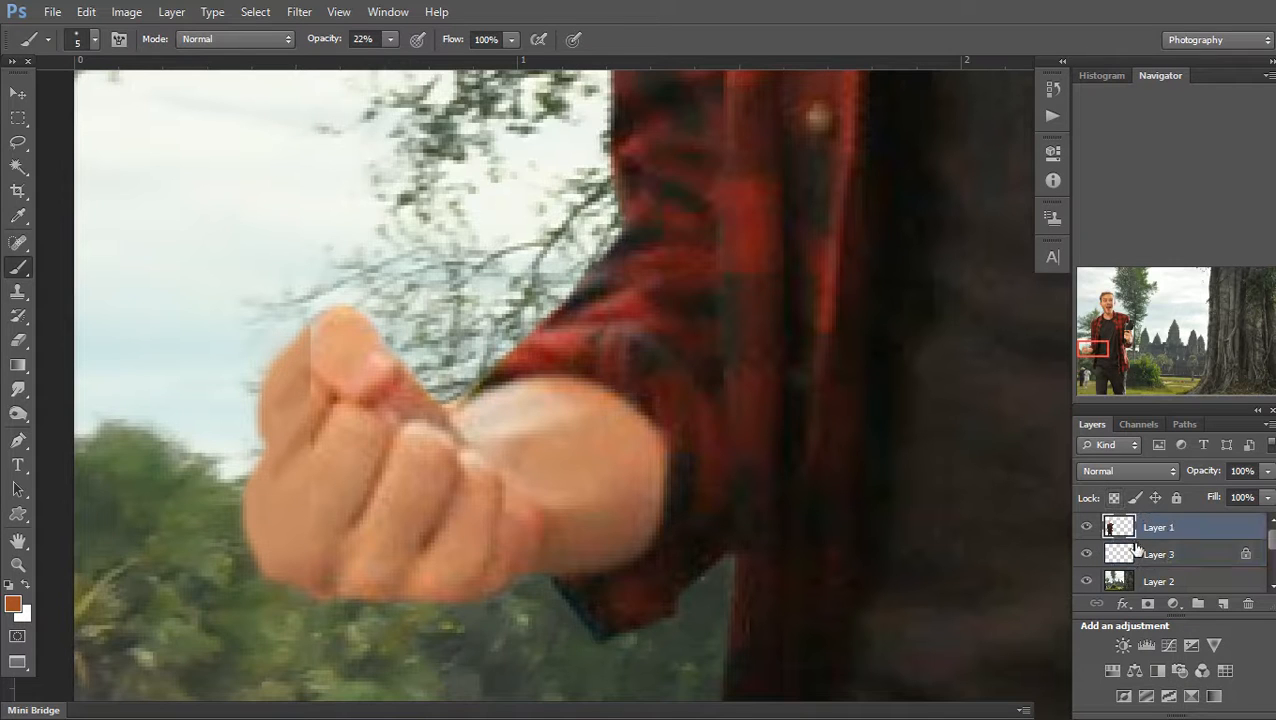
Add a layer mask to Layer 1 and paint black over the finger's hard vertical edge
{"action": "left_click", "coordinate": [1147, 604]}
{"action": "key", "text": "d"}
{"action": "key", "text": "x"}
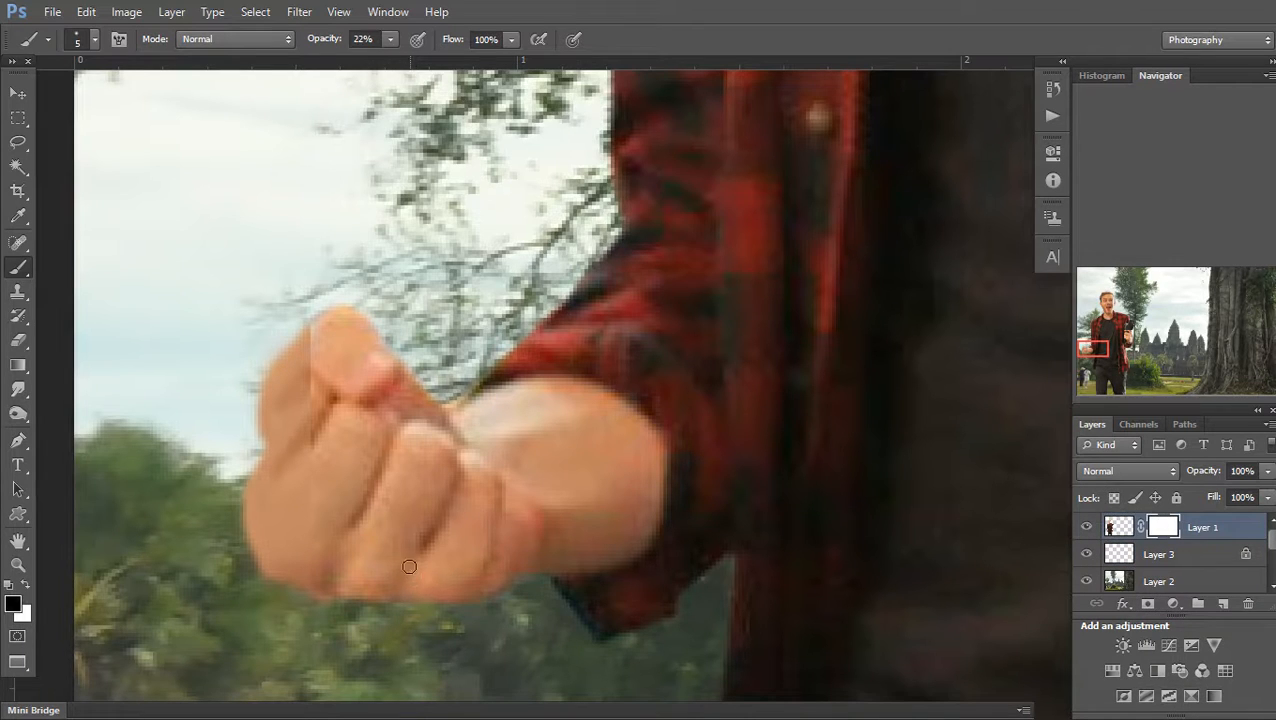
{"action": "key", "text": "bracketright"}
{"action": "mouse_move", "coordinate": [300, 433]}
{"action": "left_mouse_down"}
{"action": "mouse_move", "coordinate": [295, 338]}
{"action": "mouse_move", "coordinate": [291, 395]}
{"action": "left_mouse_up"}
At 51% brush opacity, mask the lower finger edge into the background
{"action": "left_click", "coordinate": [390, 38]}
{"action": "left_click_drag", "start_coordinate": [394, 57], "coordinate": [418, 60]}
{"action": "left_click", "coordinate": [300, 335]}
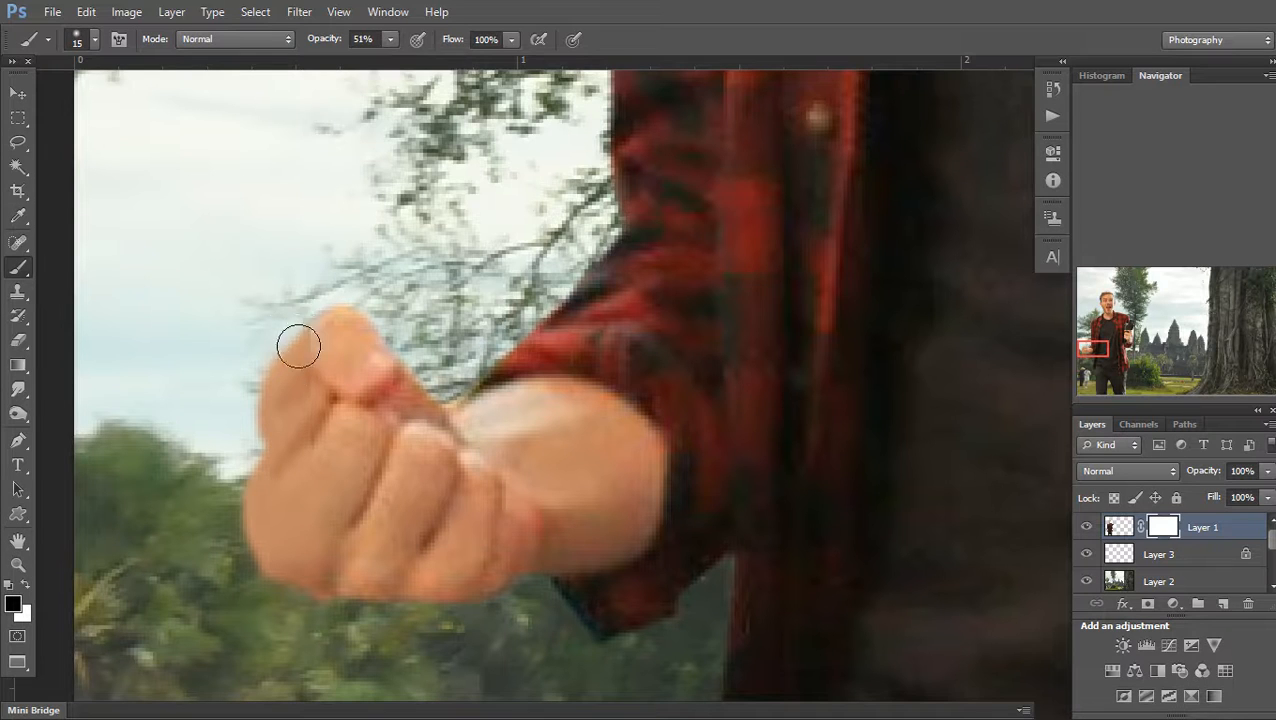
{"action": "mouse_move", "coordinate": [301, 486]}
{"action": "left_mouse_down"}
{"action": "mouse_move", "coordinate": [289, 446]}
{"action": "mouse_move", "coordinate": [299, 521]}
{"action": "left_mouse_up"}
{"action": "key", "text": "x"}
{"action": "key", "text": "v"}
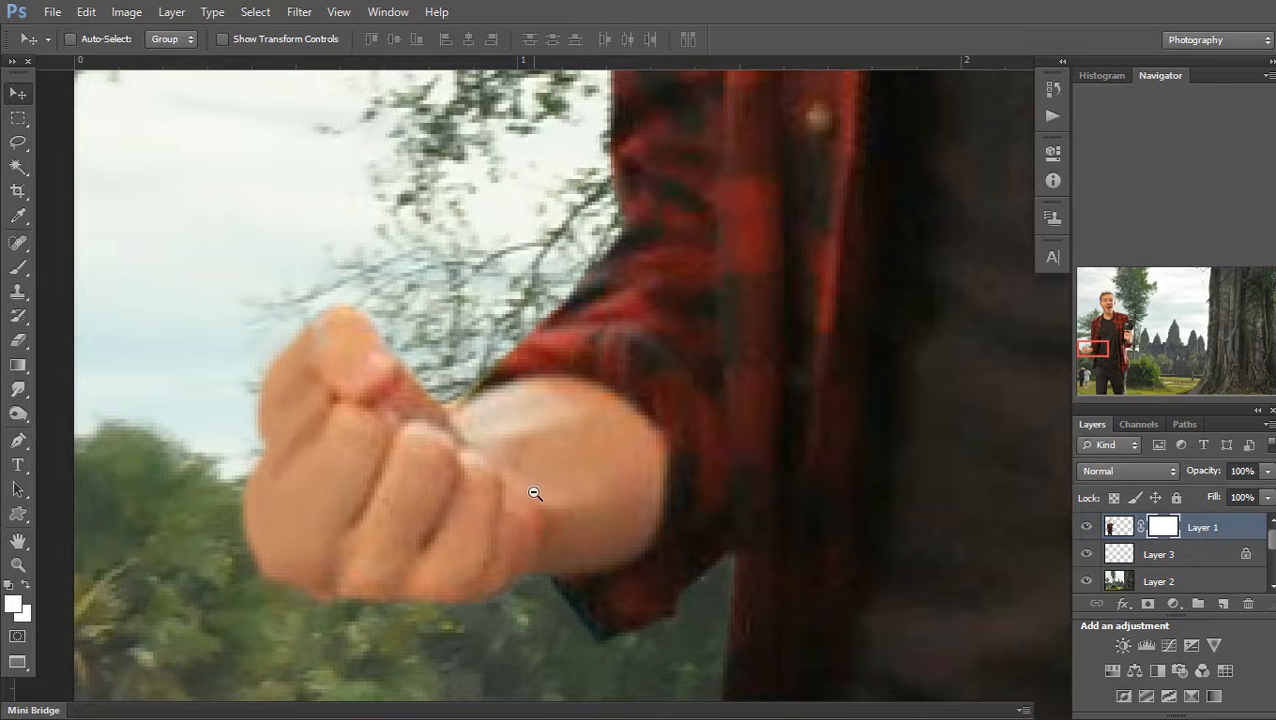
{"action": "left_click", "coordinate": [535, 493], "text": "alt"}
{"action": "left_click", "coordinate": [535, 493], "text": "alt"}
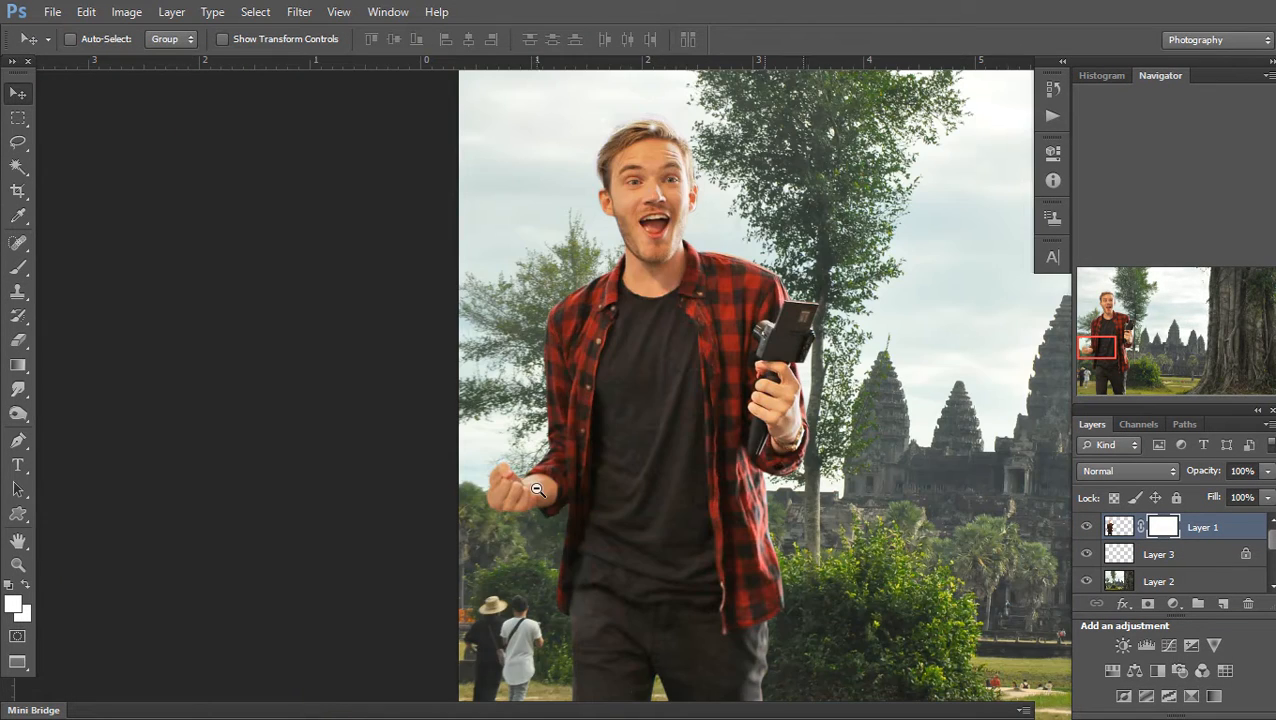
Merge the painted skin layer down into Layer 1 and zoom in on the man's hair
{"action": "left_click", "coordinate": [535, 493], "text": "alt"}
{"action": "left_click", "coordinate": [535, 493], "text": "alt"}
{"action": "left_click", "coordinate": [1181, 565], "text": "shift"}
{"action": "key", "text": "ctrl+e"}
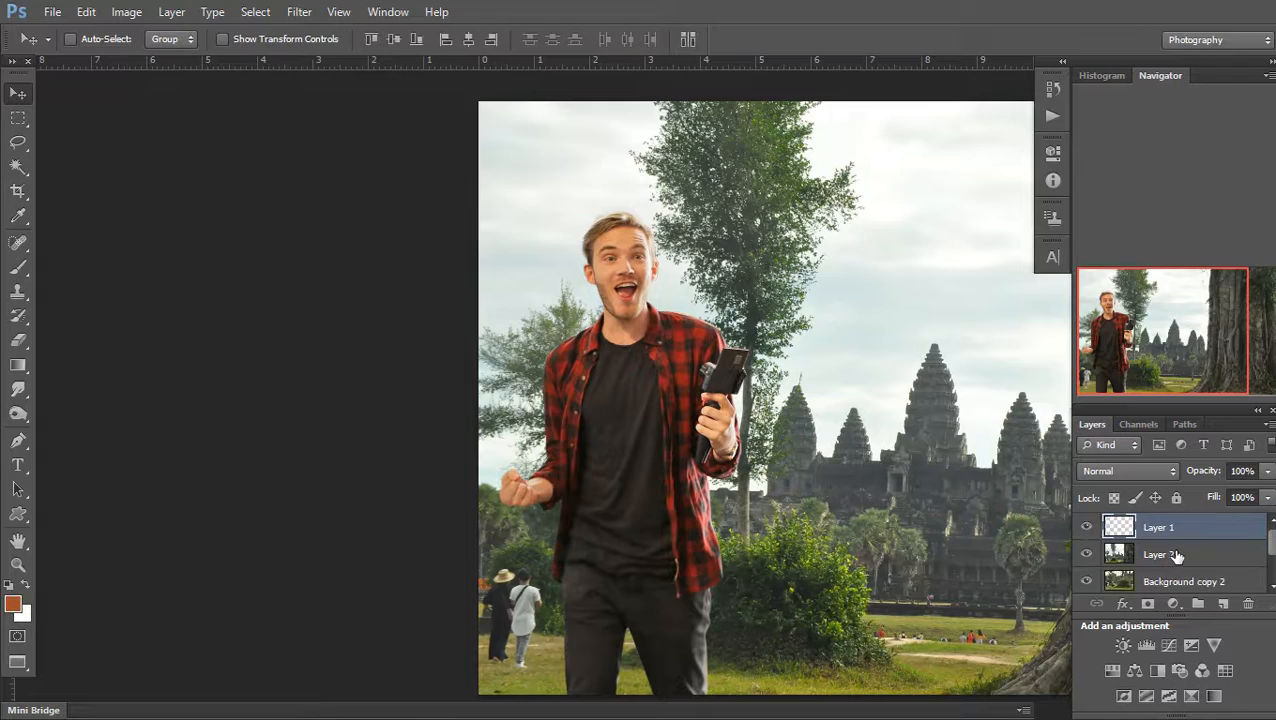
{"action": "left_click", "coordinate": [627, 206], "text": "ctrl"}
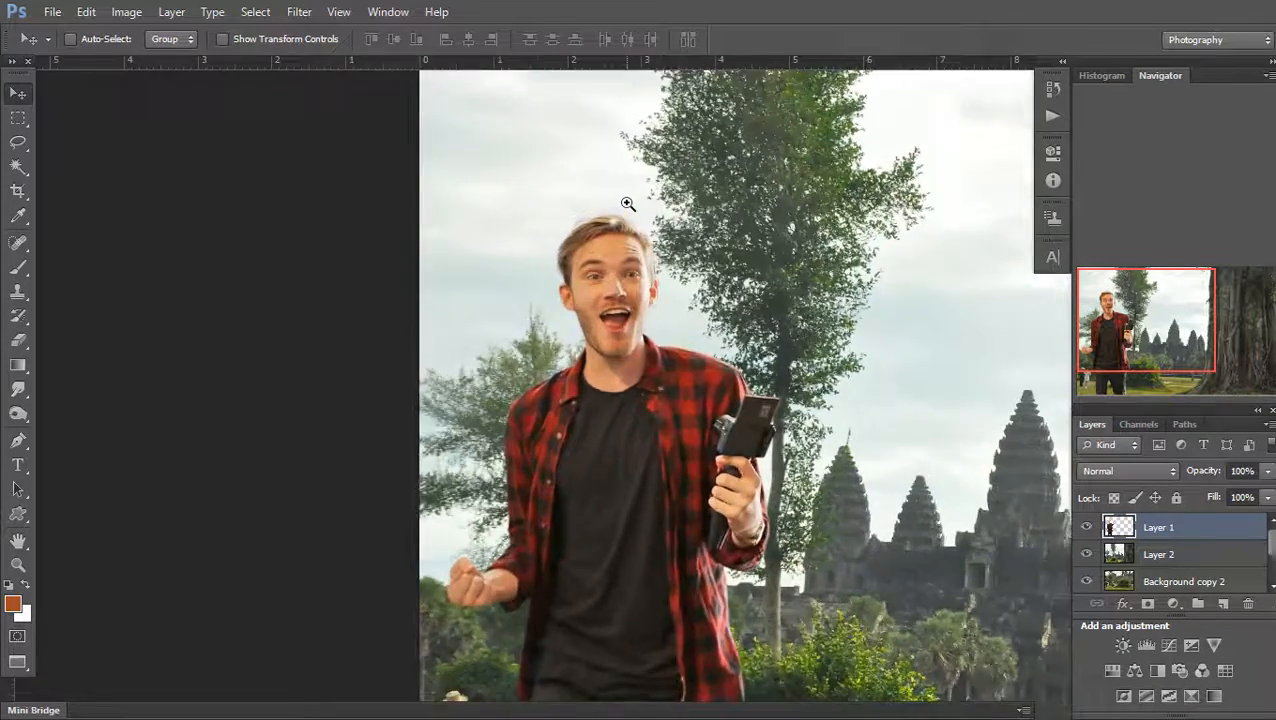
{"action": "left_click", "coordinate": [627, 206], "text": "ctrl"}
{"action": "left_click", "coordinate": [627, 206], "text": "ctrl"}
{"action": "left_click", "coordinate": [627, 206], "text": "ctrl"}
{"action": "left_click", "coordinate": [627, 206], "text": "ctrl"}
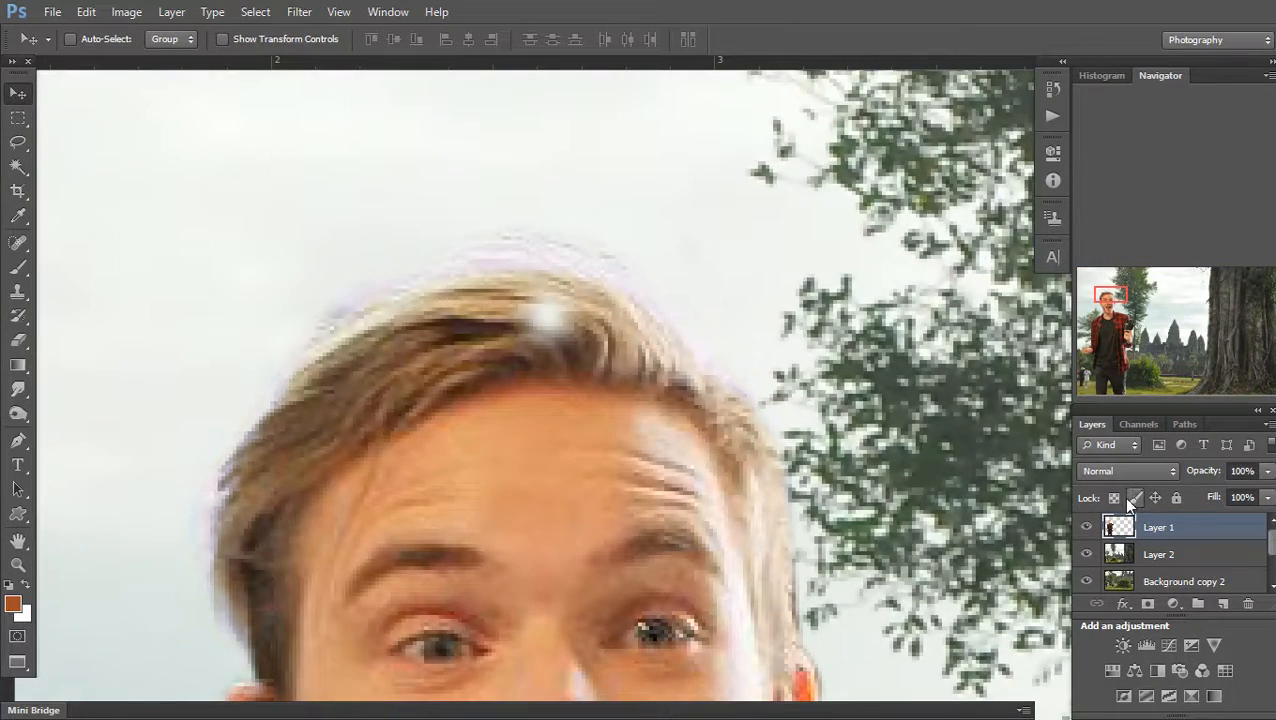
{"action": "left_click", "coordinate": [1114, 498]}
Clone nearby hair texture over the pale white patch in the hair at 67% opacity
{"action": "key", "text": "s"}
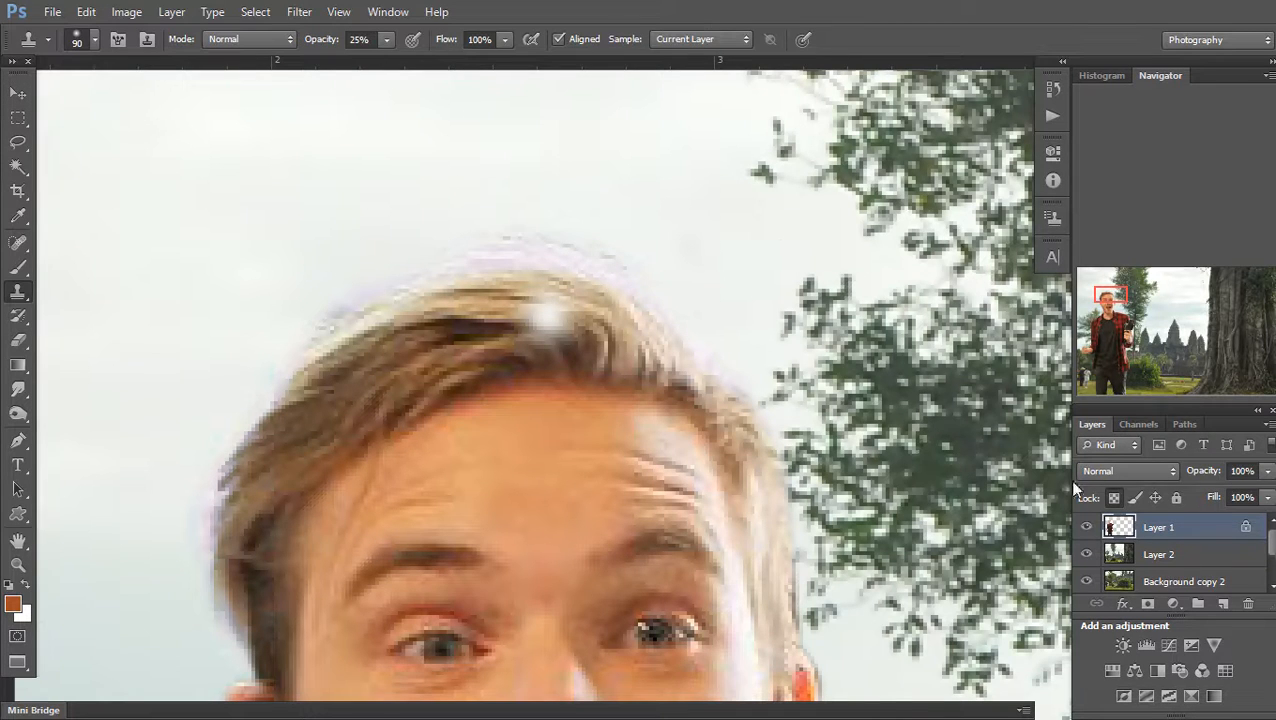
{"action": "left_click", "coordinate": [1114, 498]}
{"action": "key", "text": "bracketleft"}
{"action": "key", "text": "bracketleft"}
{"action": "key", "text": "bracketleft"}
{"action": "key", "text": "bracketleft"}
{"action": "key", "text": "bracketleft"}
{"action": "key", "text": "bracketleft"}
{"action": "key", "text": "bracketleft"}
{"action": "key", "text": "bracketleft"}
{"action": "key", "text": "bracketleft"}
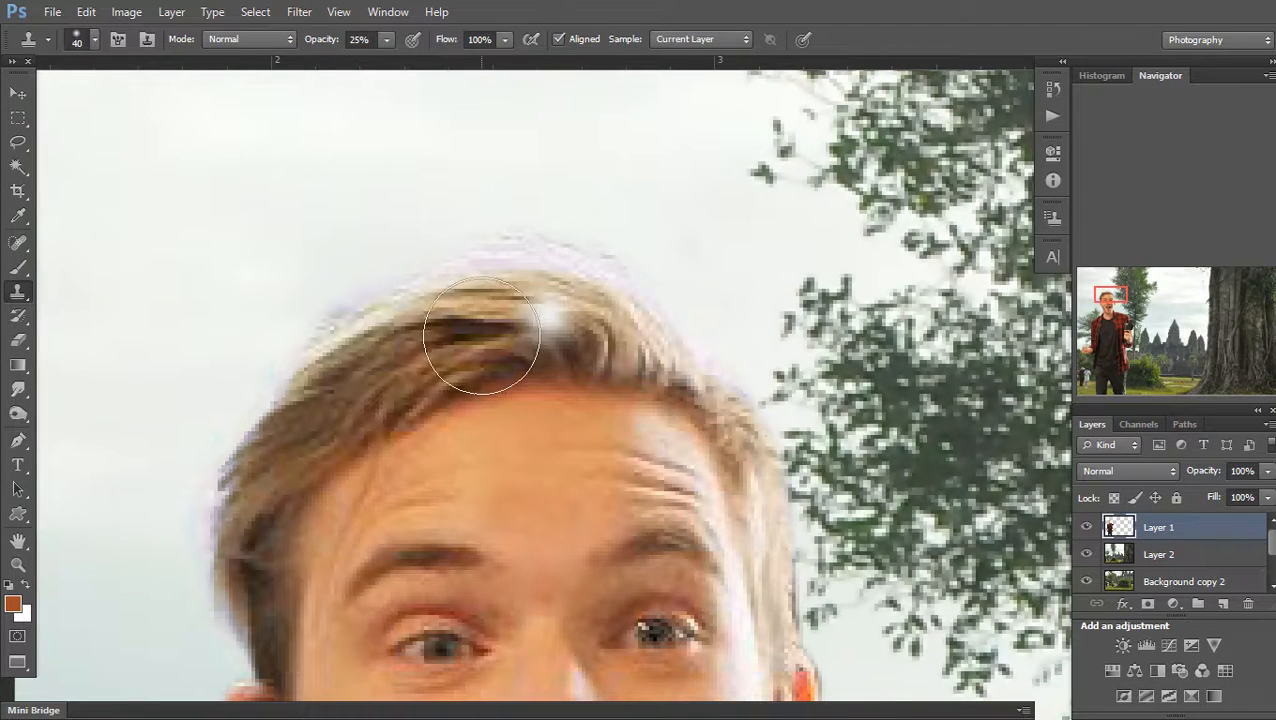
{"action": "key", "text": "bracketleft"}
{"action": "key", "text": "bracketleft"}
{"action": "key", "text": "alt"}
{"action": "left_click", "coordinate": [484, 300], "text": "alt"}
{"action": "left_click_drag", "start_coordinate": [513, 307], "coordinate": [555, 322]}
{"action": "left_click", "coordinate": [386, 40]}
{"action": "left_click_drag", "start_coordinate": [412, 57], "coordinate": [427, 62]}
{"action": "left_click", "coordinate": [503, 298], "text": "alt"}
{"action": "mouse_move", "coordinate": [512, 310]}
{"action": "left_mouse_down"}
{"action": "mouse_move", "coordinate": [561, 328]}
{"action": "mouse_move", "coordinate": [535, 323]}
{"action": "mouse_move", "coordinate": [535, 347]}
{"action": "mouse_move", "coordinate": [604, 332]}
{"action": "left_mouse_up"}
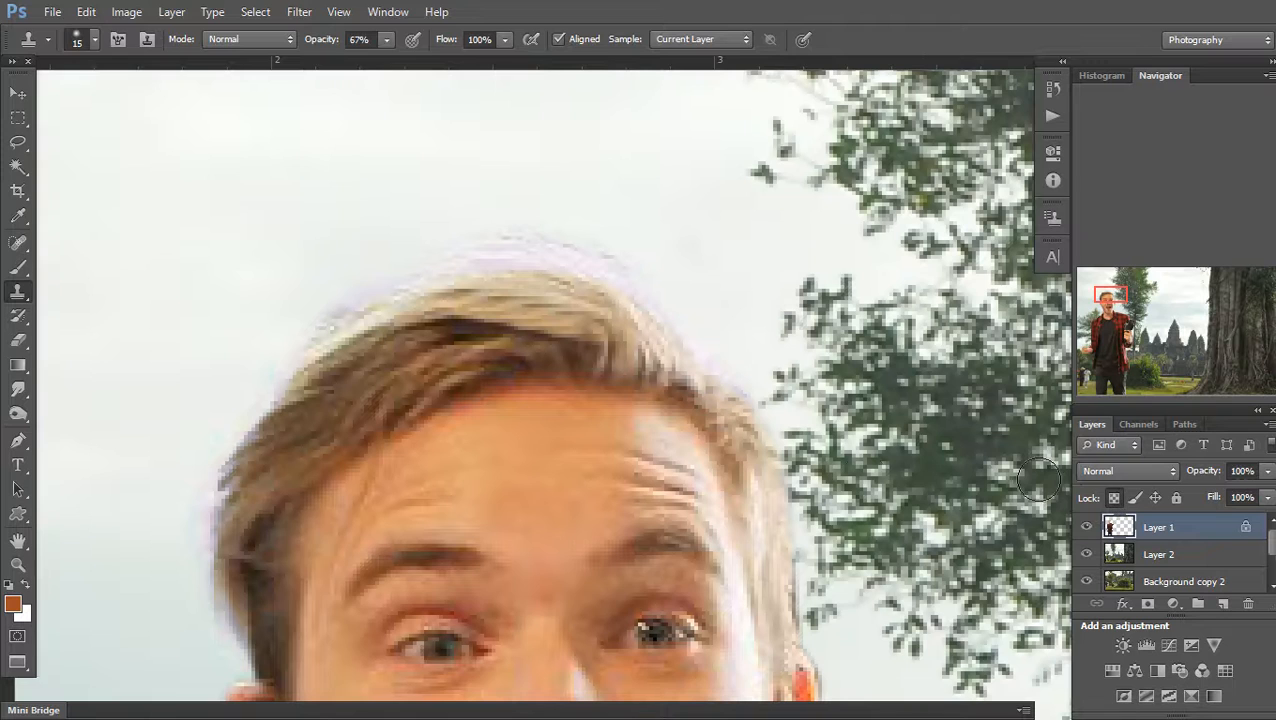
Paint the sampled tan hair colour over the purple fringe atop the hair
{"action": "key", "text": "i"}
{"action": "left_click", "coordinate": [353, 350]}
{"action": "key", "text": "b"}
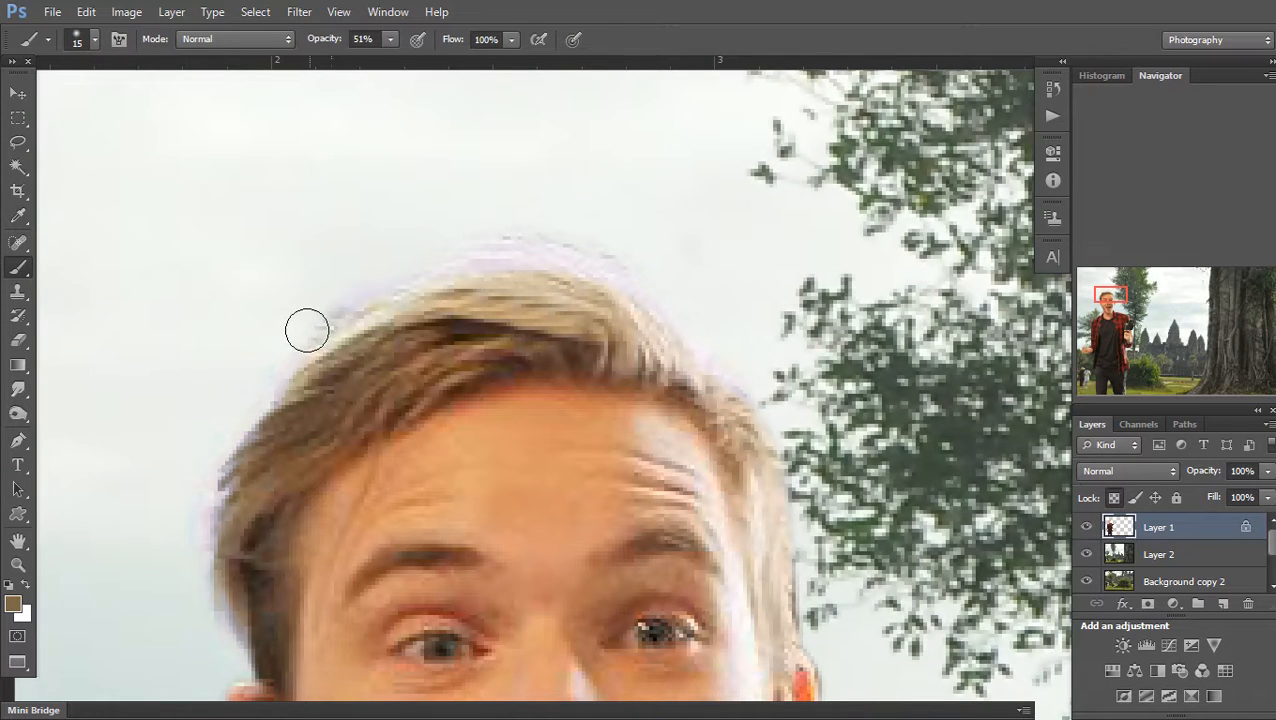
{"action": "mouse_move", "coordinate": [329, 303]}
{"action": "left_mouse_down"}
{"action": "mouse_move", "coordinate": [420, 244]}
{"action": "mouse_move", "coordinate": [408, 253]}
{"action": "mouse_move", "coordinate": [582, 238]}
{"action": "mouse_move", "coordinate": [710, 329]}
{"action": "mouse_move", "coordinate": [704, 315]}
{"action": "mouse_move", "coordinate": [628, 253]}
{"action": "mouse_move", "coordinate": [699, 357]}
{"action": "mouse_move", "coordinate": [790, 428]}
{"action": "left_mouse_up"}
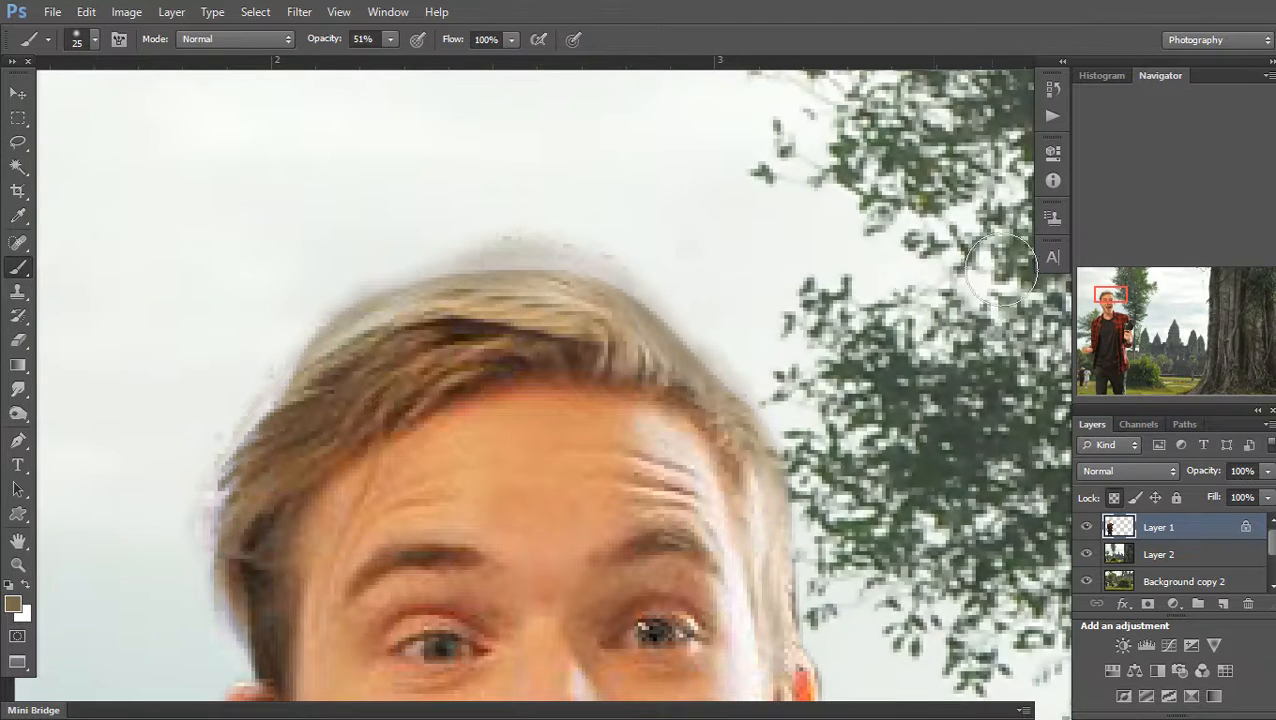
At 25% clone opacity, clone clean hair over the dark blotch and along the left hairline
{"action": "key", "text": "s"}
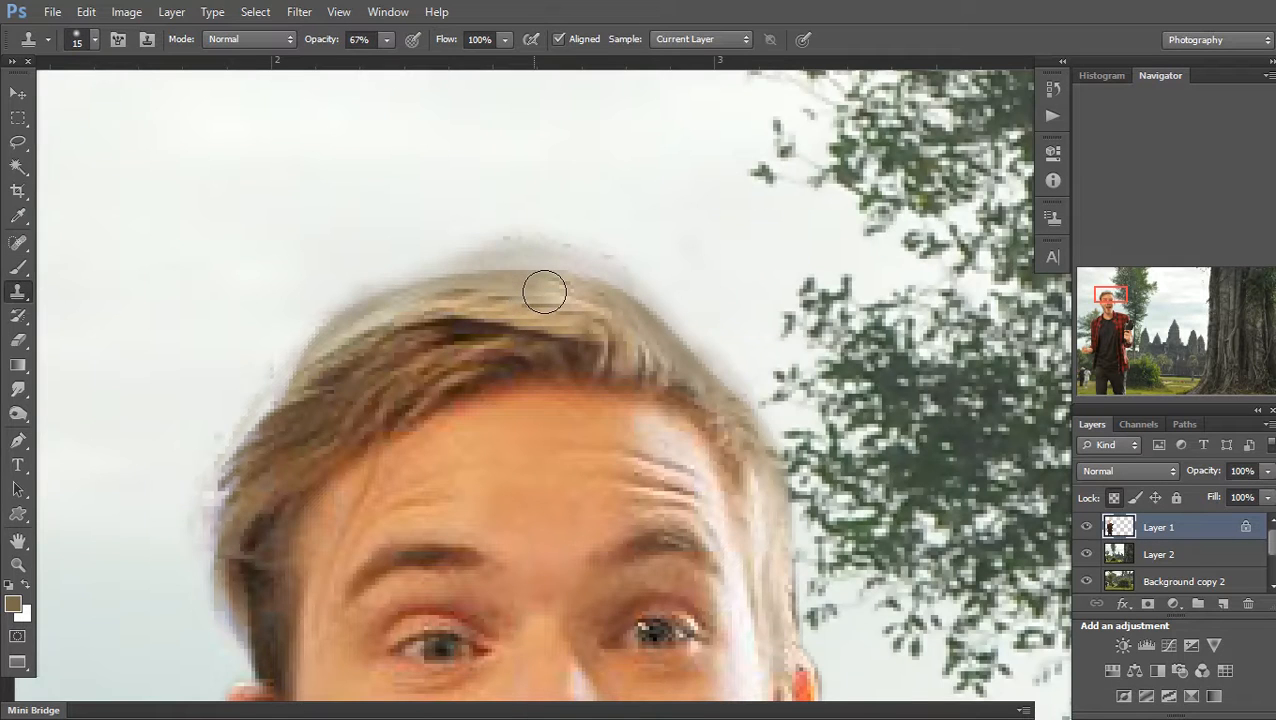
{"action": "key", "text": "super"}
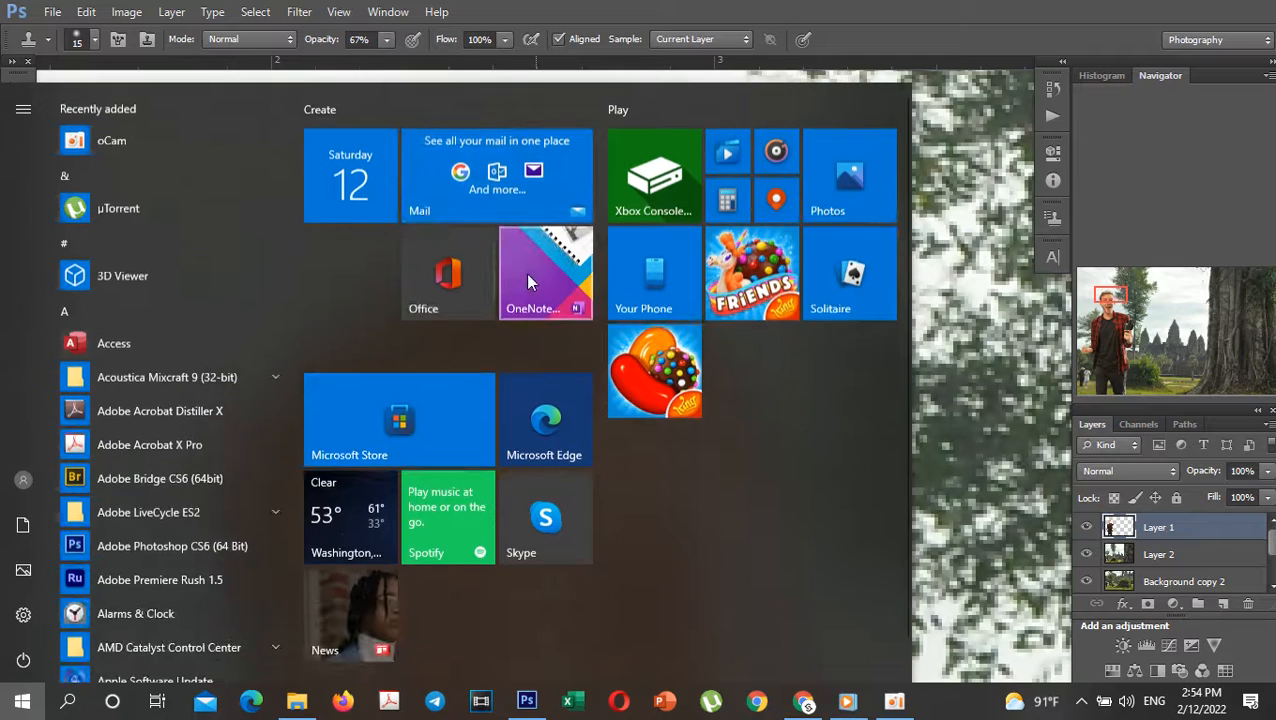
{"action": "left_click", "coordinate": [528, 280]}
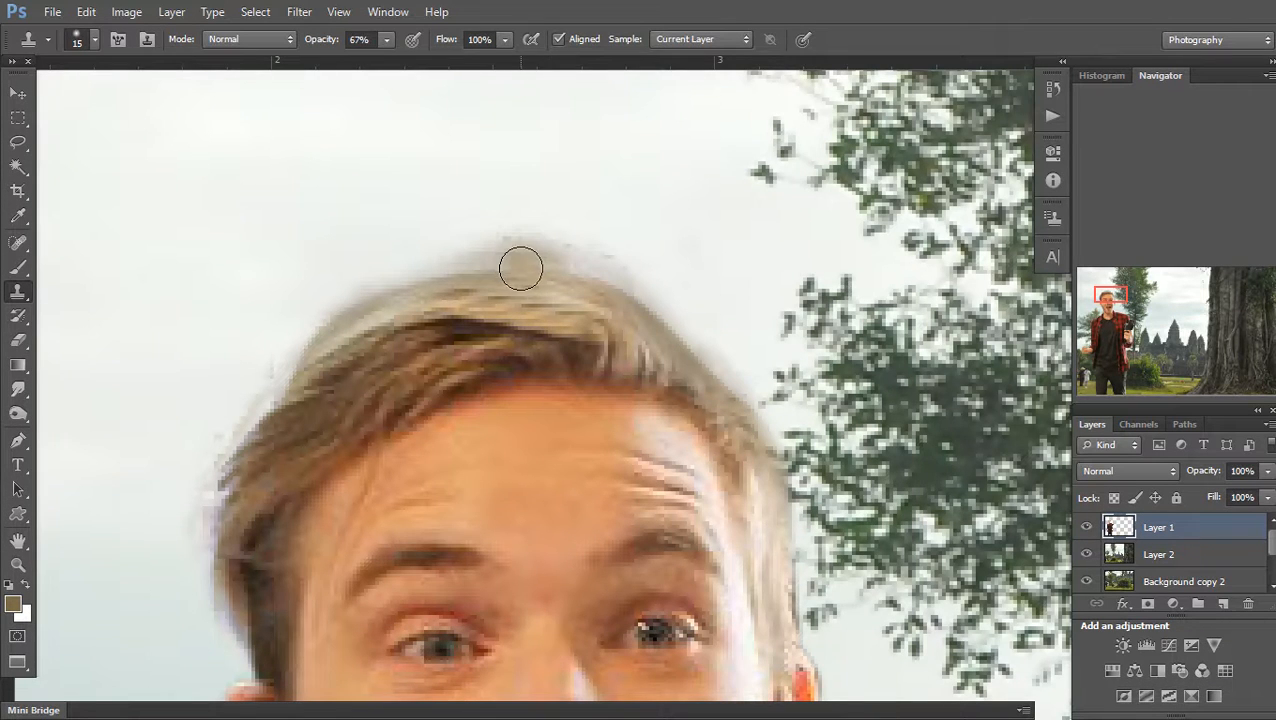
{"action": "left_click", "coordinate": [386, 40]}
{"action": "left_click_drag", "start_coordinate": [356, 58], "coordinate": [347, 61]}
{"action": "key", "text": "ctrl+alt+z"}
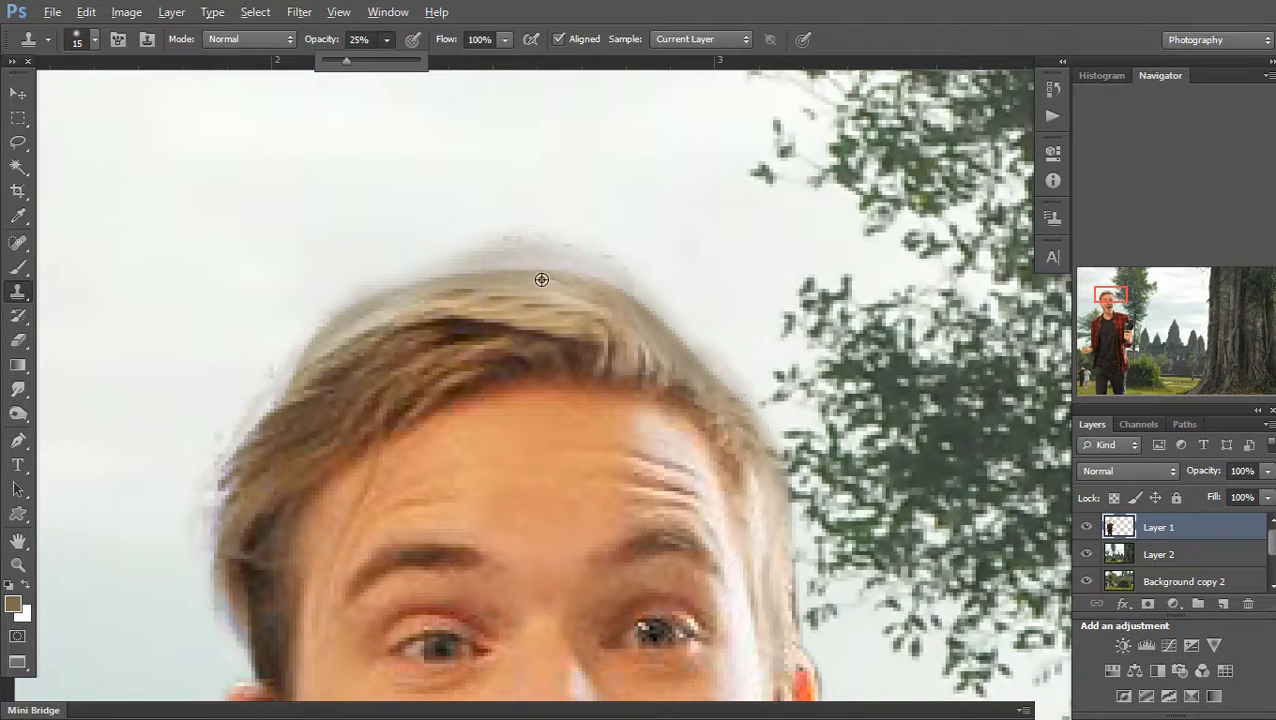
{"action": "left_click", "coordinate": [557, 284], "text": "alt"}
{"action": "mouse_move", "coordinate": [514, 266]}
{"action": "left_mouse_down"}
{"action": "mouse_move", "coordinate": [502, 274]}
{"action": "mouse_move", "coordinate": [575, 310]}
{"action": "mouse_move", "coordinate": [535, 276]}
{"action": "mouse_move", "coordinate": [504, 276]}
{"action": "mouse_move", "coordinate": [565, 286]}
{"action": "mouse_move", "coordinate": [456, 296]}
{"action": "left_mouse_up"}
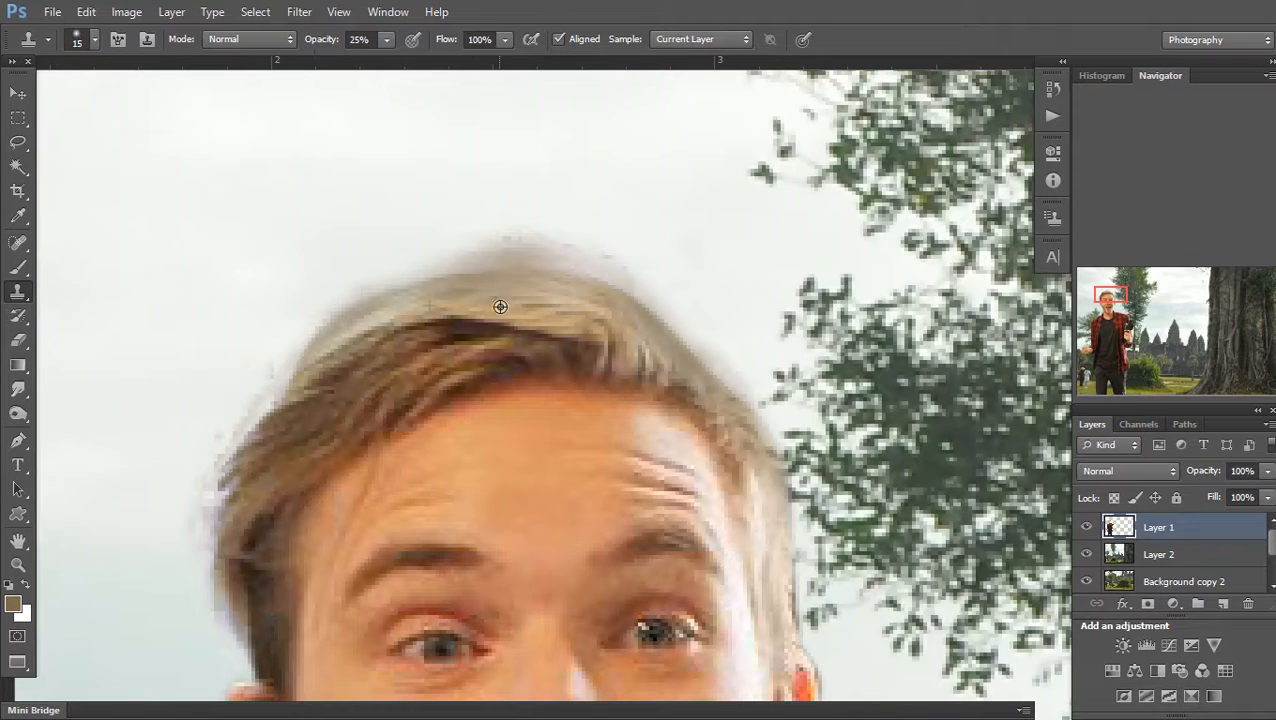
{"action": "left_click", "coordinate": [498, 294], "text": "alt"}
{"action": "mouse_move", "coordinate": [371, 332]}
{"action": "left_mouse_down"}
{"action": "mouse_move", "coordinate": [294, 394]}
{"action": "mouse_move", "coordinate": [240, 471]}
{"action": "left_mouse_up"}
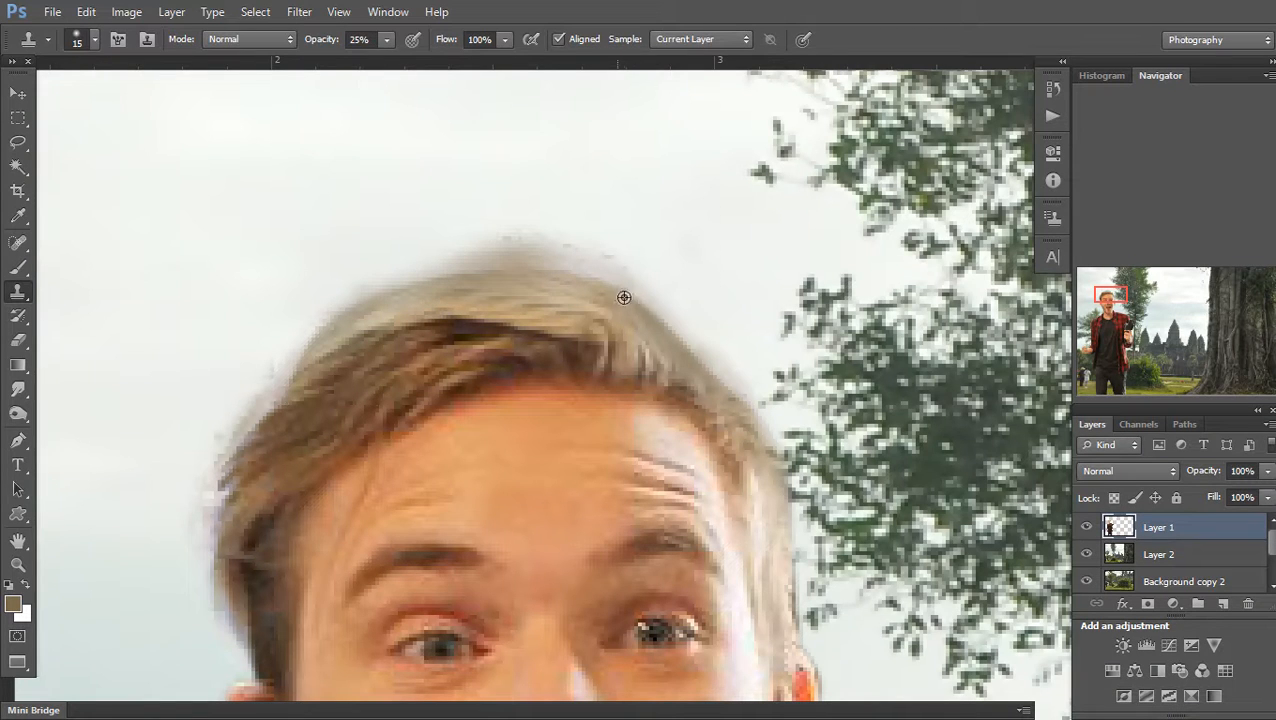
{"action": "key", "text": "v"}
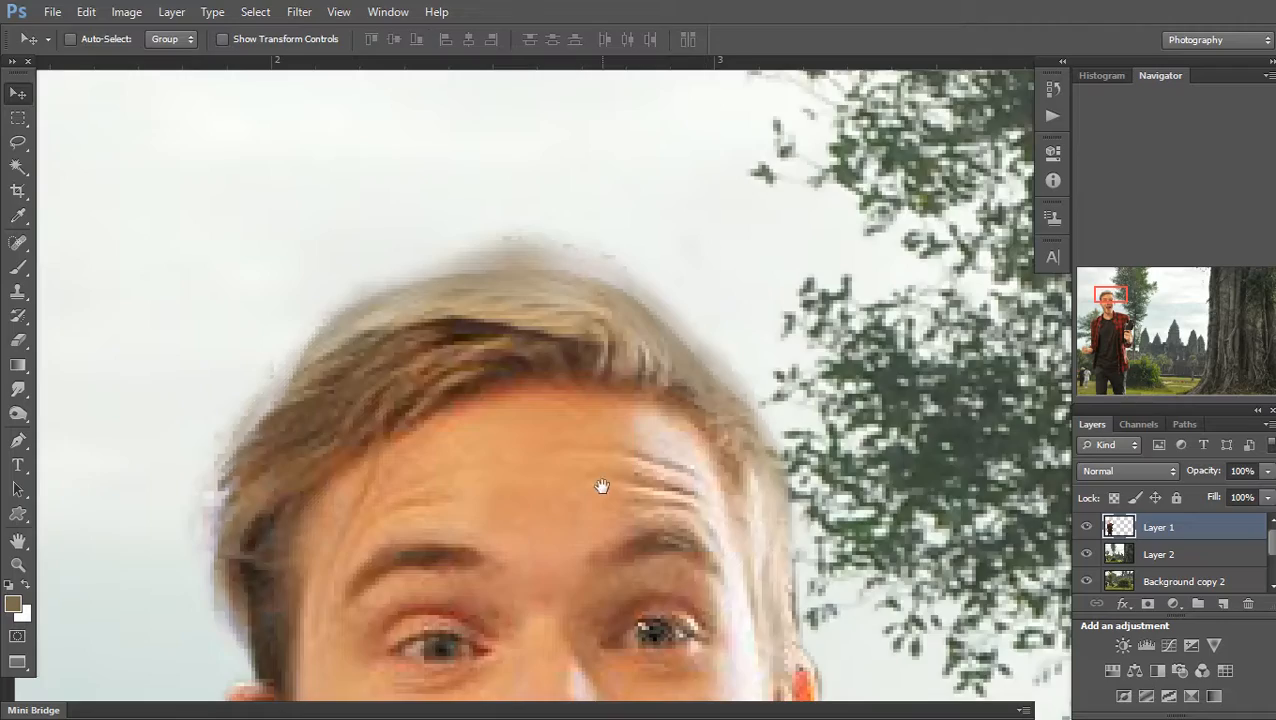
{"action": "scroll", "coordinate": [602, 486], "scroll_direction": "down", "scroll_amount": 6}
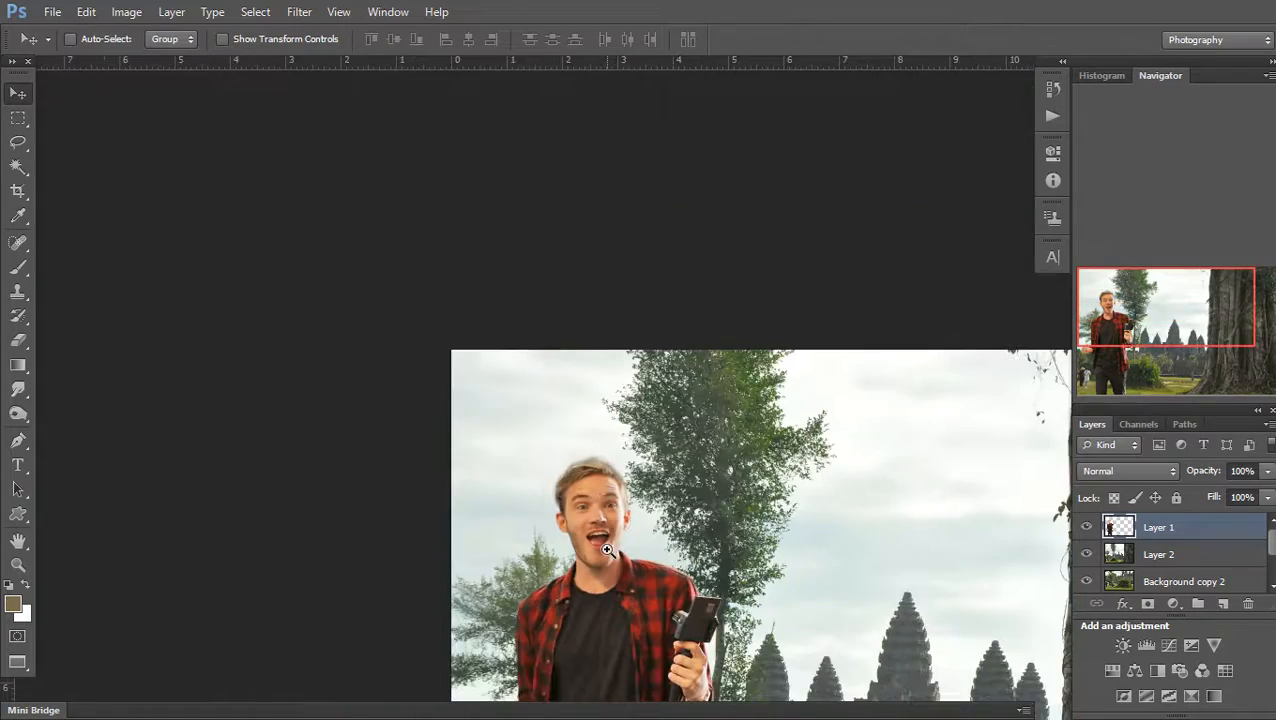
Sample the light colour beside the ear and paint it along the ear's edge with a size-7 brush
{"action": "scroll", "coordinate": [607, 549], "scroll_direction": "up", "scroll_amount": 6}
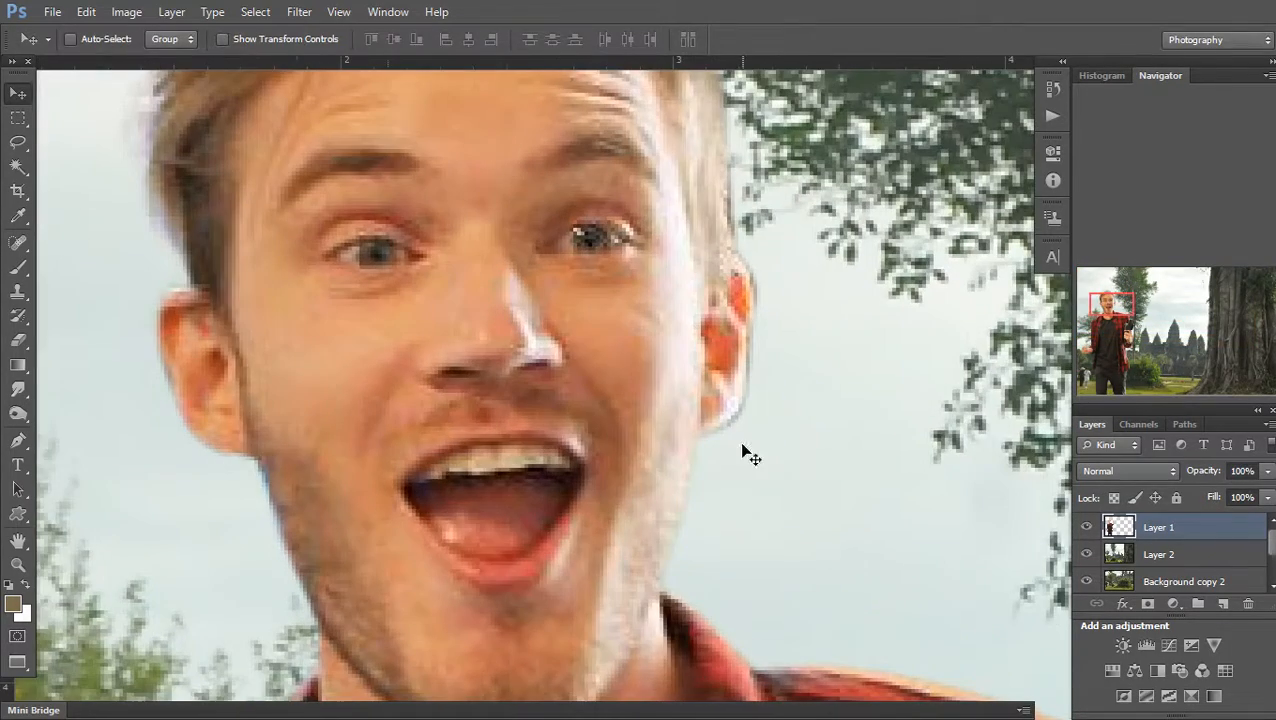
{"action": "key", "text": "i"}
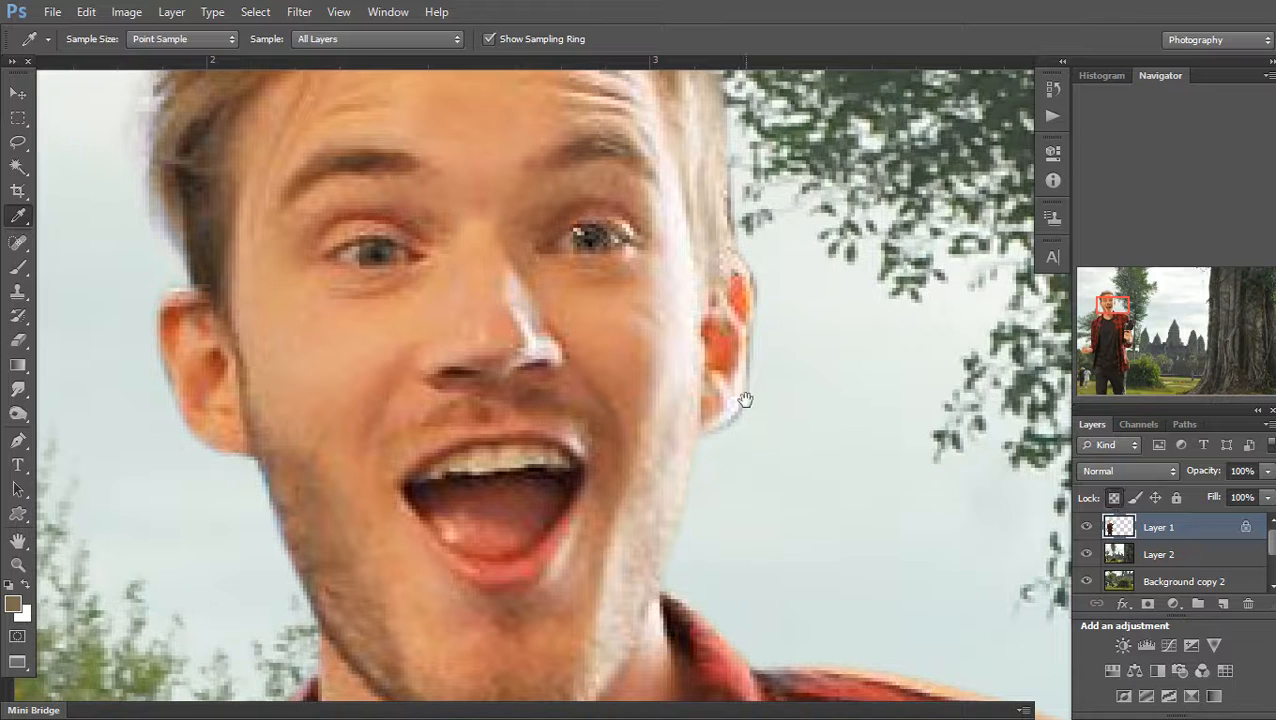
{"action": "left_click", "coordinate": [739, 402]}
{"action": "key", "text": "b"}
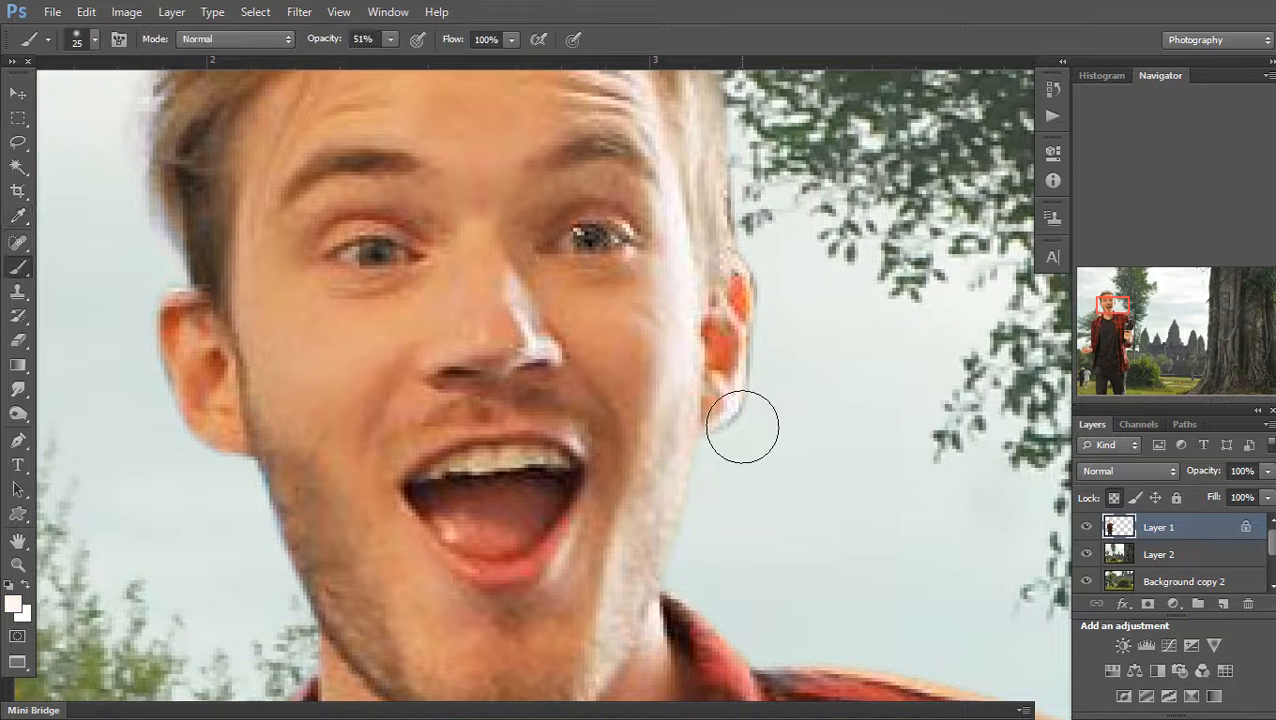
{"action": "key", "text": "bracketleft"}
{"action": "key", "text": "bracketleft"}
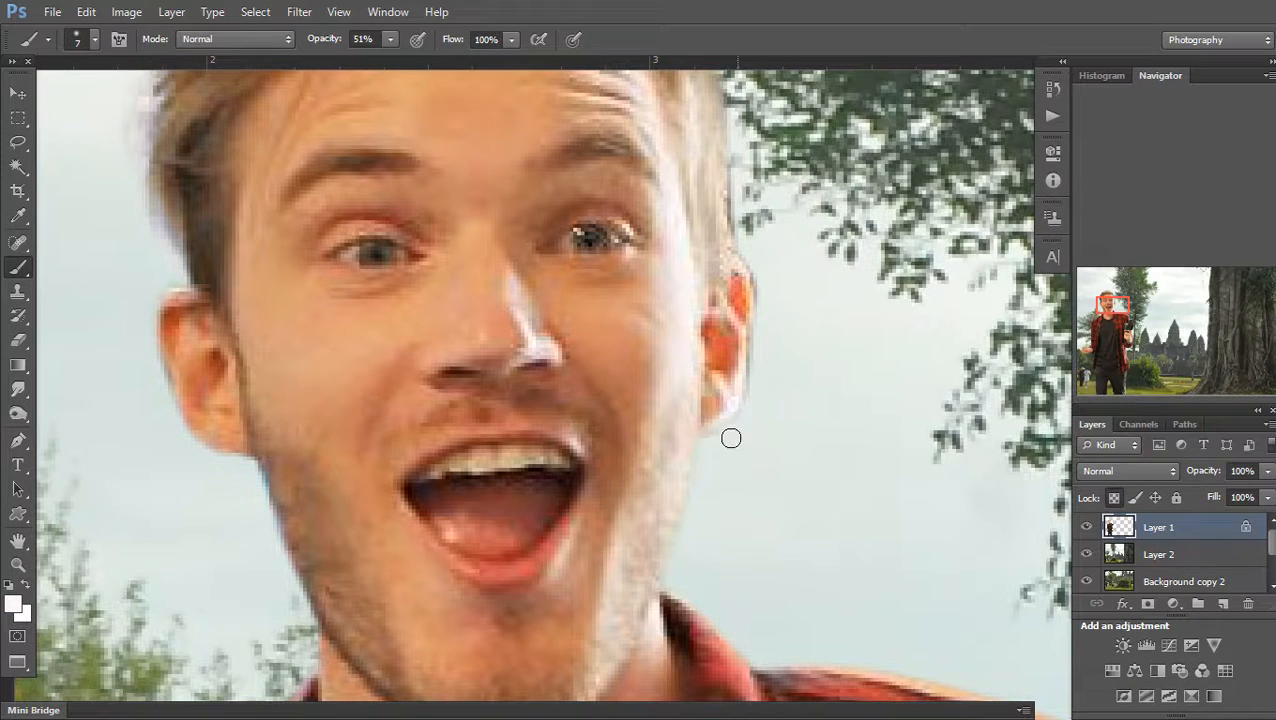
{"action": "mouse_move", "coordinate": [748, 381]}
{"action": "left_mouse_down"}
{"action": "mouse_move", "coordinate": [758, 282]}
{"action": "mouse_move", "coordinate": [741, 256]}
{"action": "mouse_move", "coordinate": [761, 374]}
{"action": "left_mouse_up"}
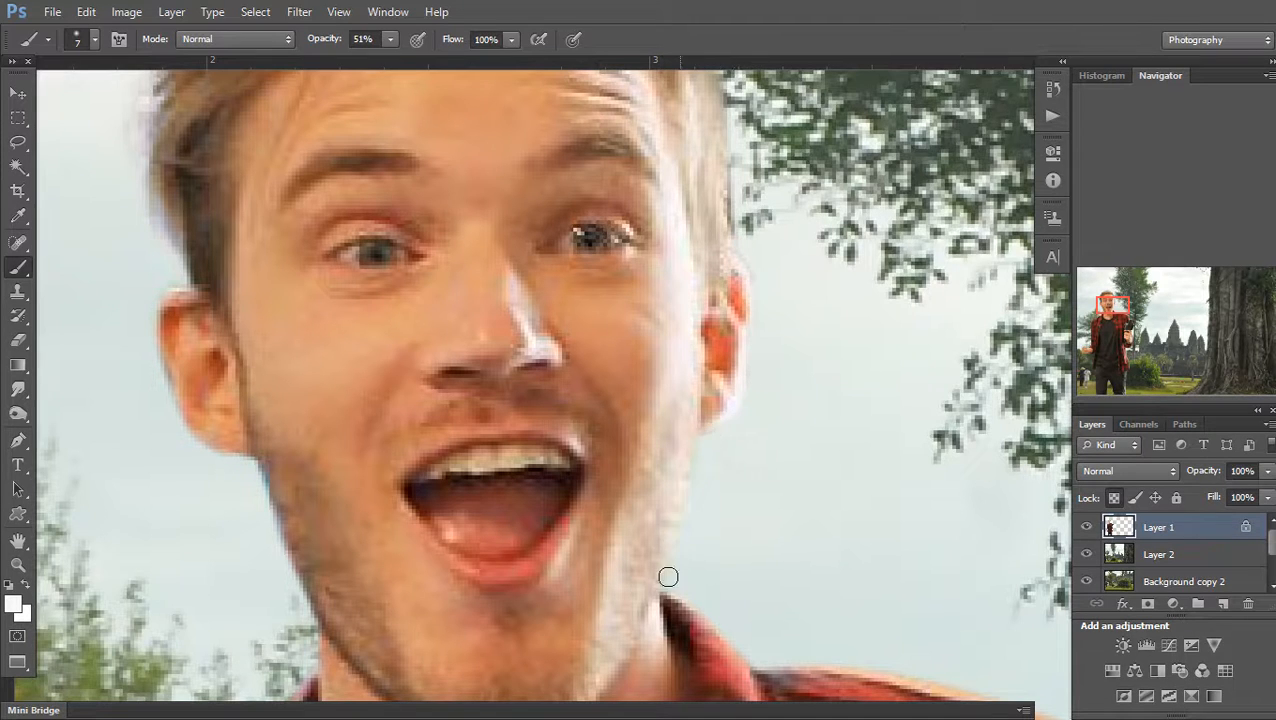
{"action": "key", "text": "v"}
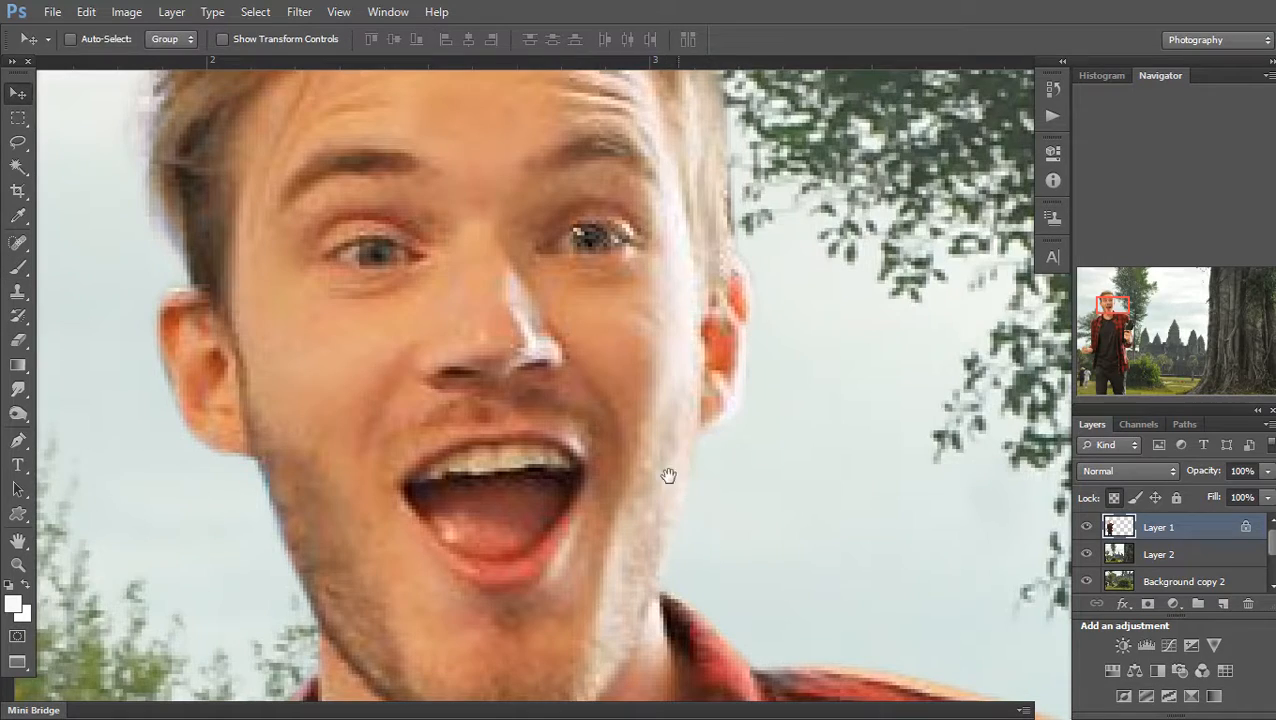
{"action": "left_click", "coordinate": [635, 461], "text": "alt"}
{"action": "left_click", "coordinate": [636, 462], "text": "alt"}
{"action": "left_click", "coordinate": [643, 470], "text": "alt"}
{"action": "left_click", "coordinate": [605, 504], "text": "alt"}
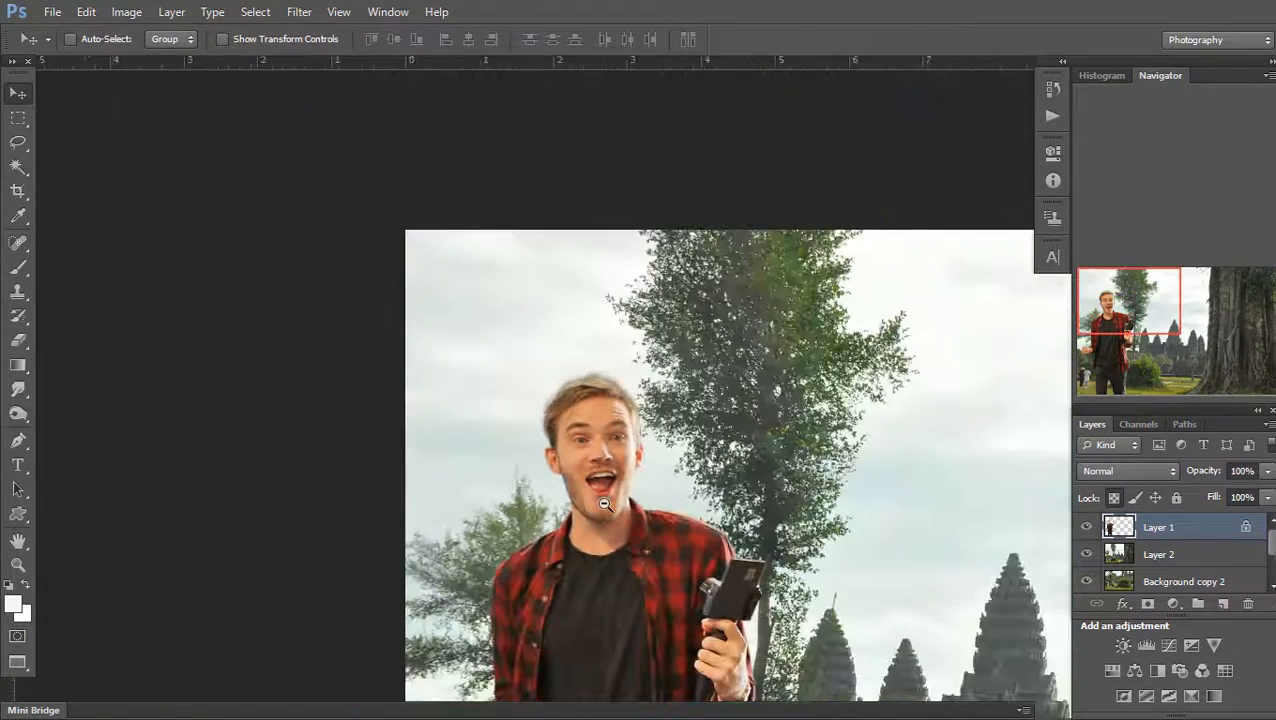
View the whole scene, try shifting Layer 2 and undo it, then nudge the man on Layer 1
{"action": "left_click", "coordinate": [605, 504], "text": "alt"}
{"action": "left_click", "coordinate": [605, 504], "text": "alt"}
{"action": "left_click_drag", "start_coordinate": [682, 655], "coordinate": [646, 473]}
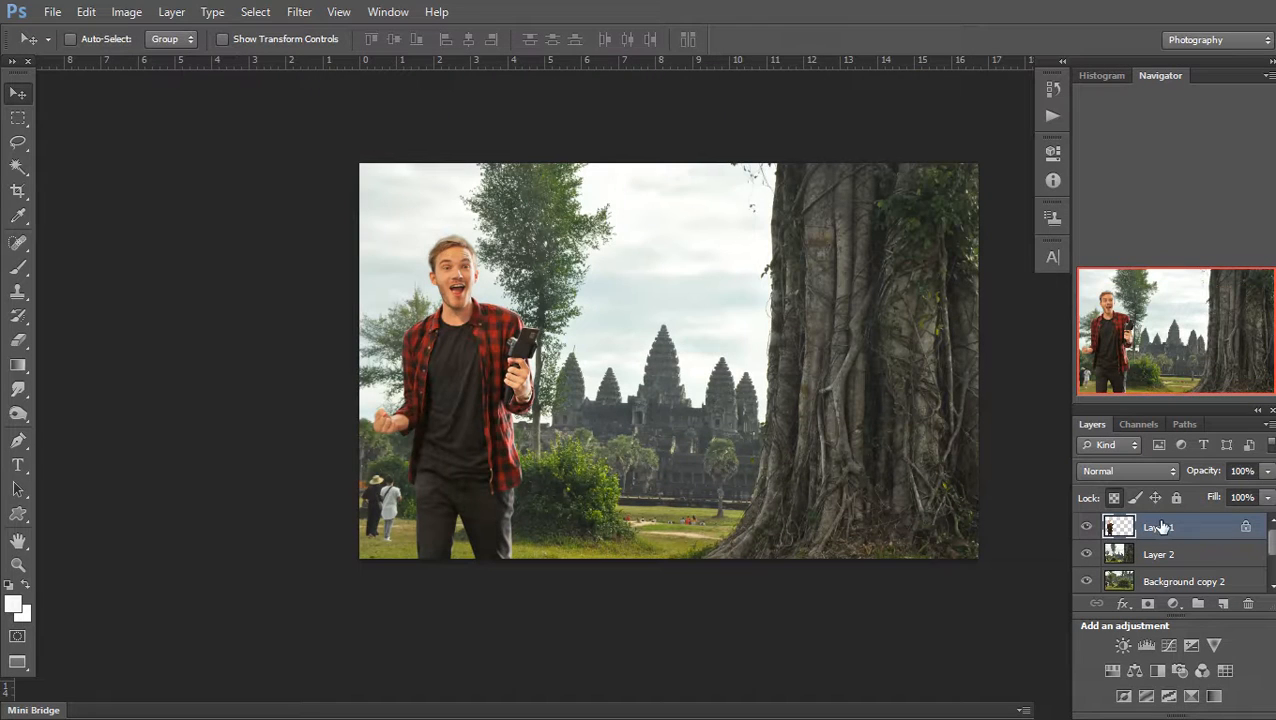
{"action": "left_click", "coordinate": [1162, 552]}
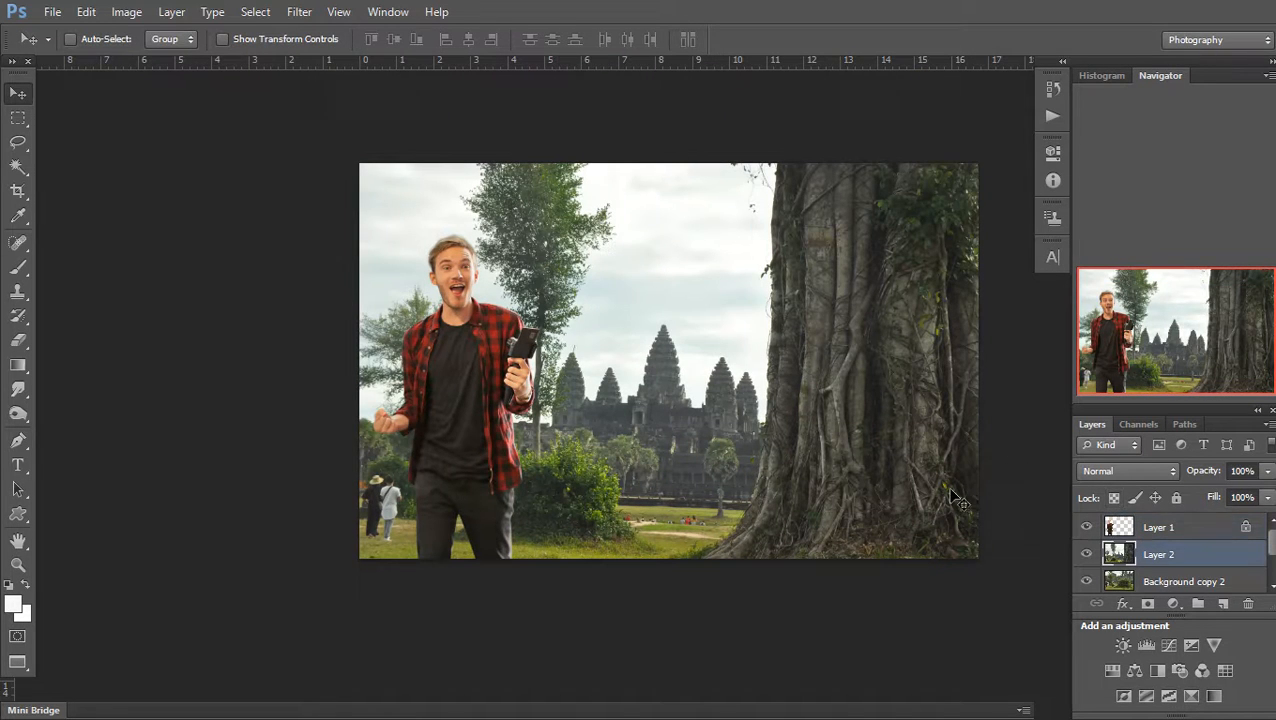
{"action": "left_click_drag", "start_coordinate": [735, 399], "coordinate": [686, 420]}
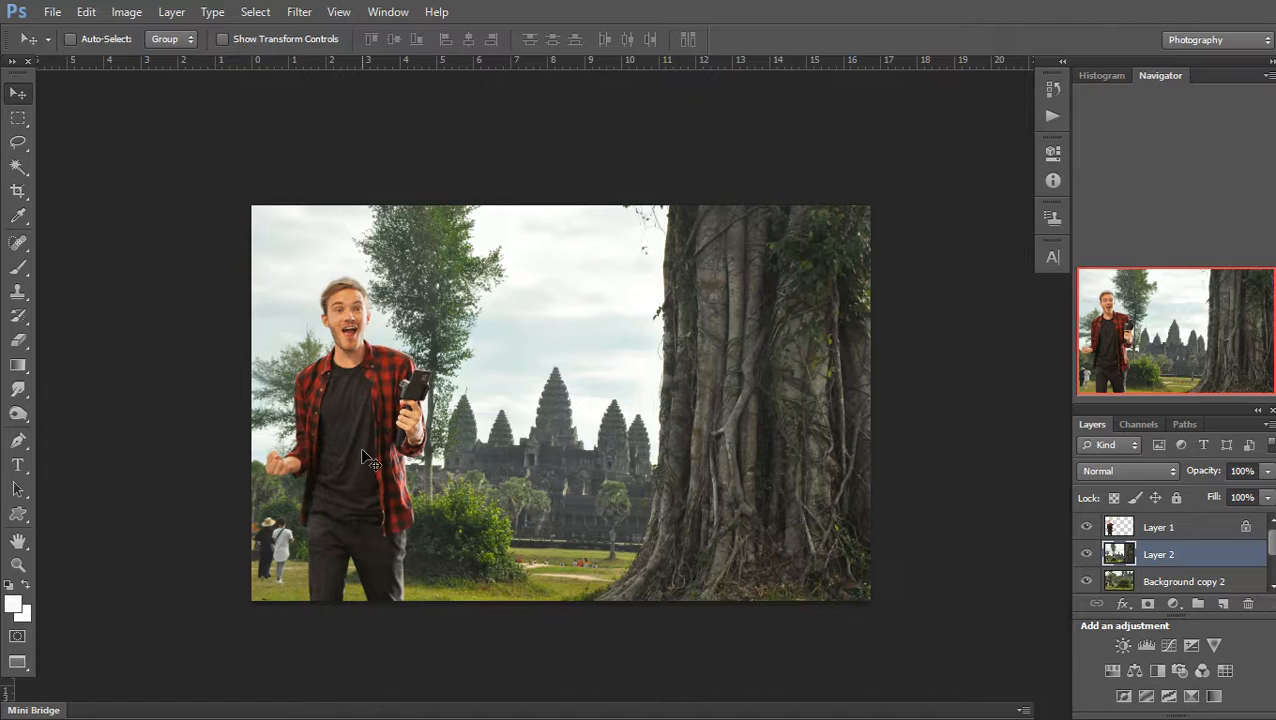
{"action": "left_click_drag", "start_coordinate": [362, 451], "coordinate": [390, 458]}
{"action": "key", "text": "ctrl+z"}
{"action": "left_click", "coordinate": [1178, 530]}
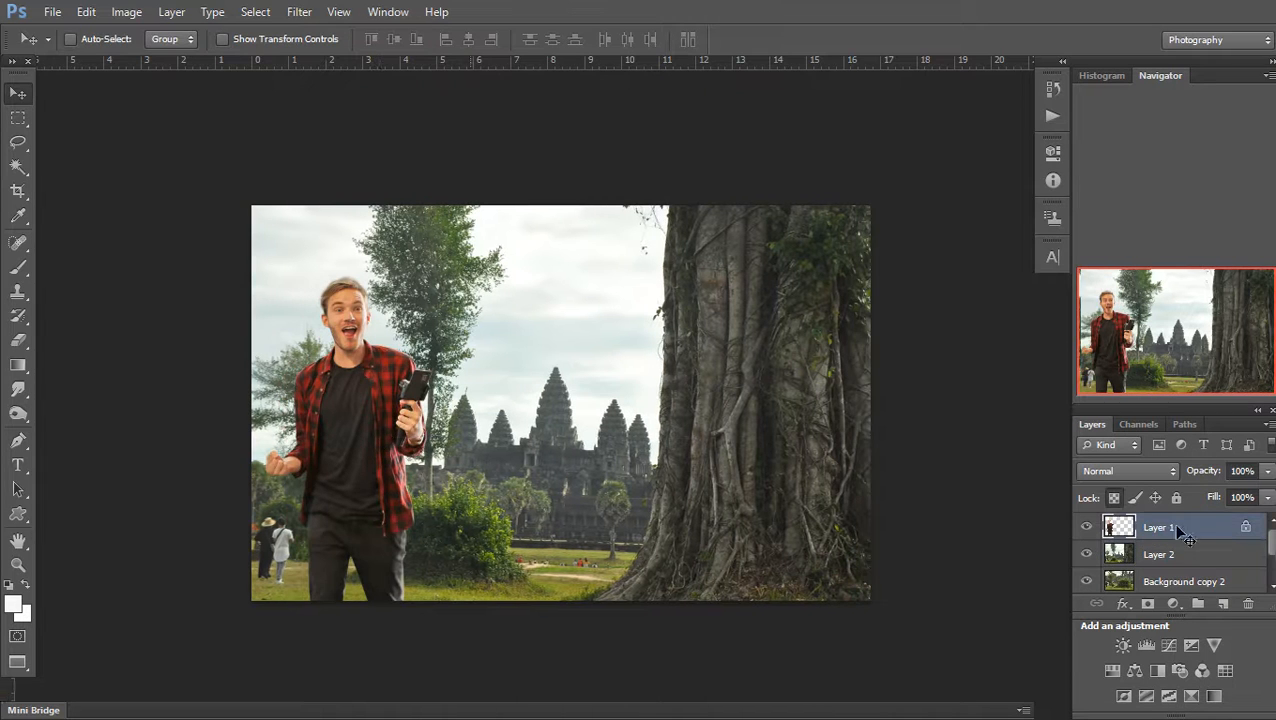
{"action": "mouse_move", "coordinate": [398, 472]}
{"action": "left_mouse_down"}
{"action": "mouse_move", "coordinate": [443, 466]}
{"action": "mouse_move", "coordinate": [410, 465]}
{"action": "mouse_move", "coordinate": [398, 500]}
{"action": "mouse_move", "coordinate": [400, 466]}
{"action": "left_mouse_up"}
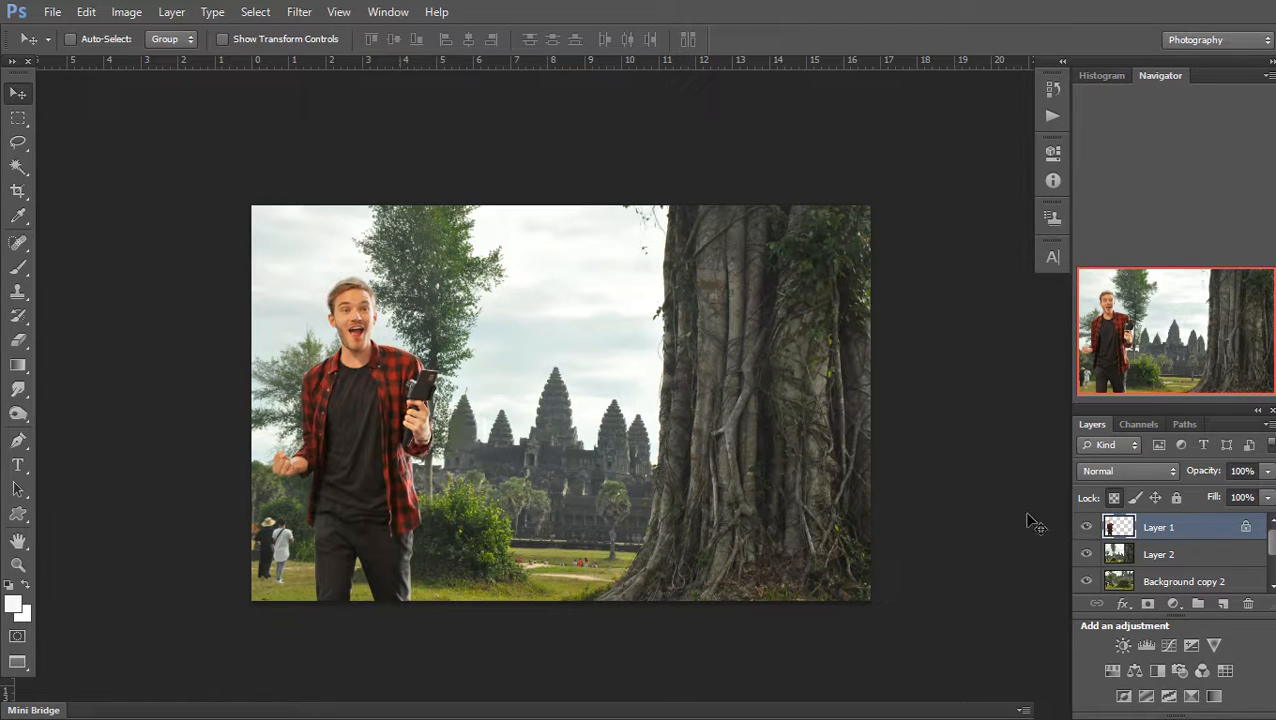
Free-transform Layer 2, enlarging the temple scene to about 109% from its corner
{"action": "left_click", "coordinate": [1130, 553]}
{"action": "key", "text": "ctrl+t"}
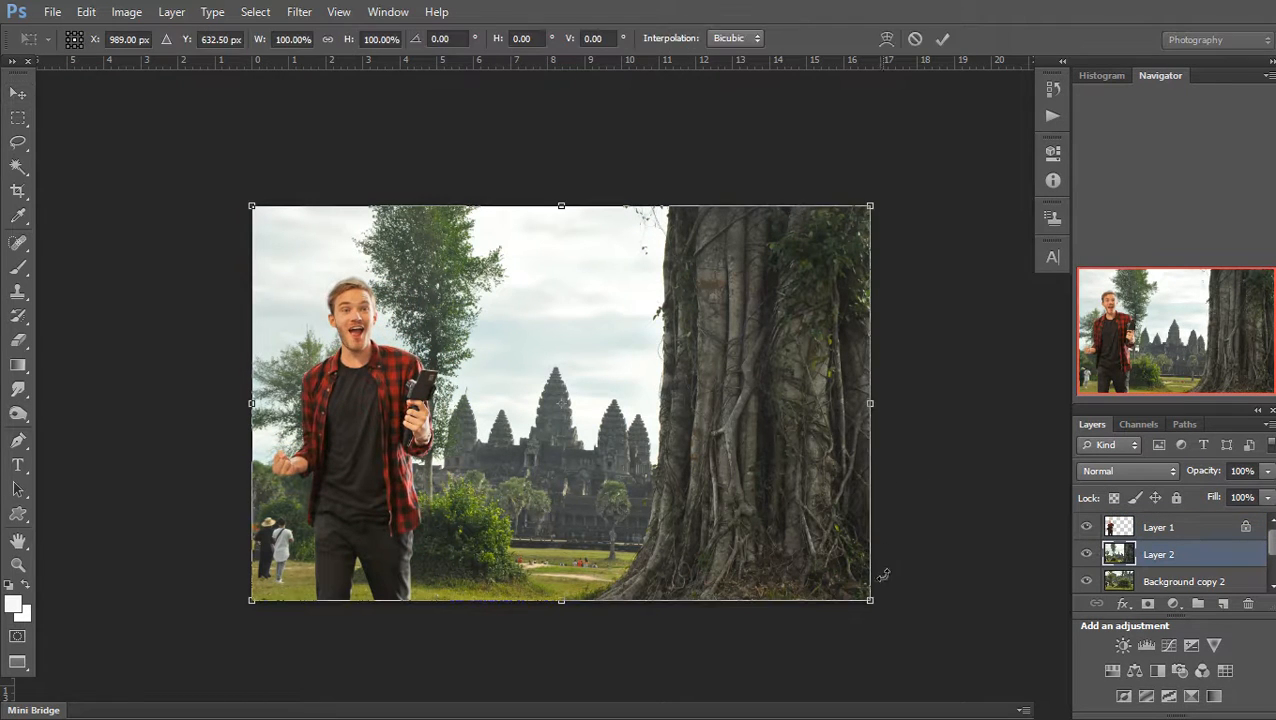
{"action": "left_click_drag", "start_coordinate": [870, 600], "coordinate": [906, 561]}
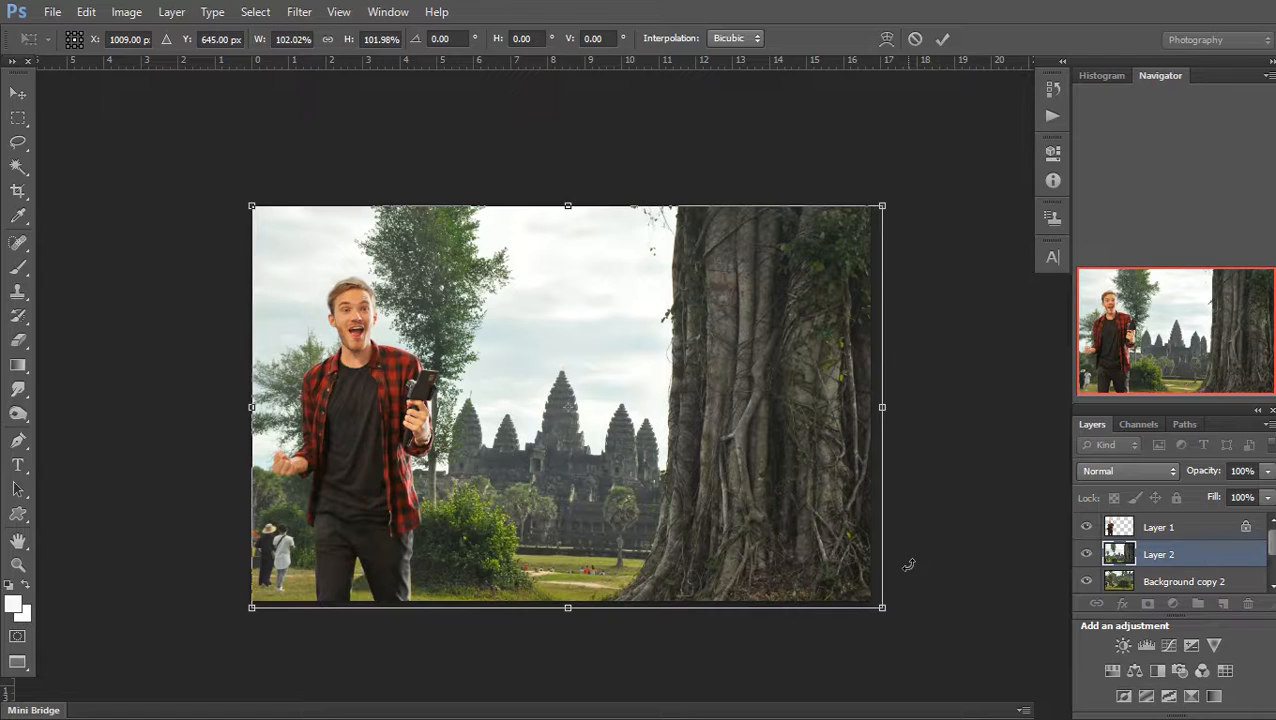
Commit the Layer 2 resize, then try Levels changes and discard them
{"action": "key", "text": "Return"}
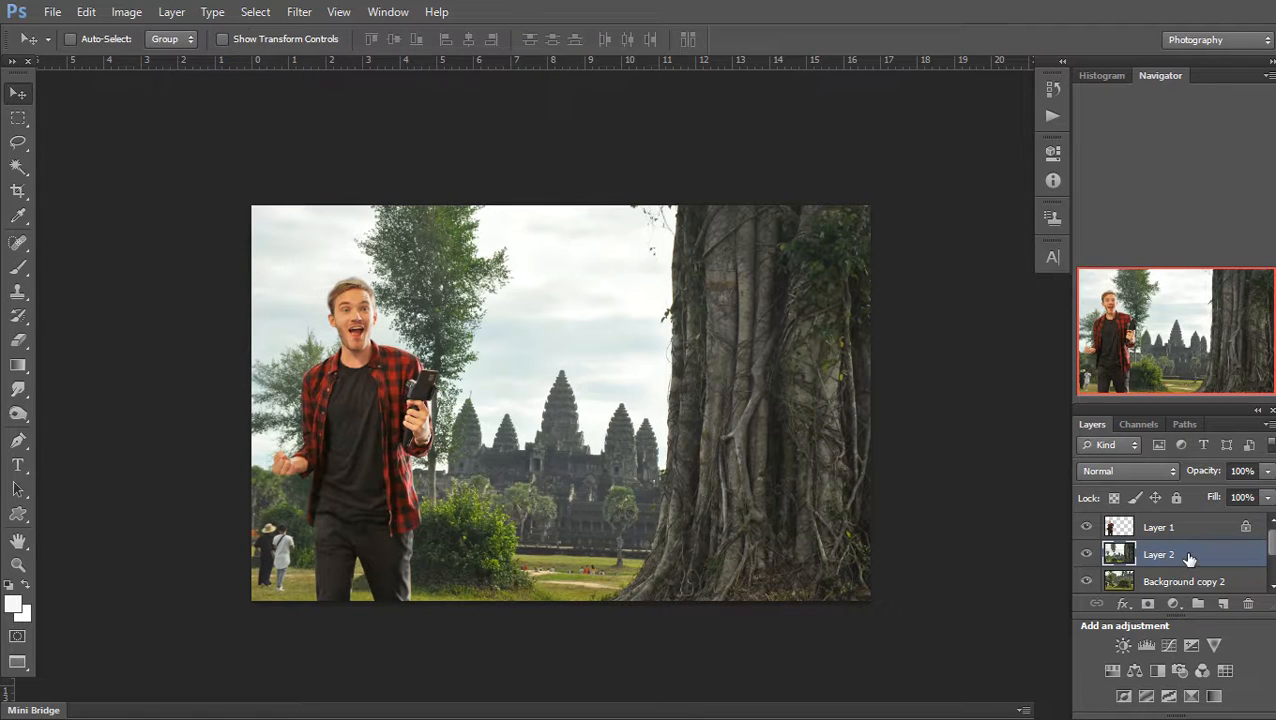
{"action": "key", "text": "ctrl+l"}
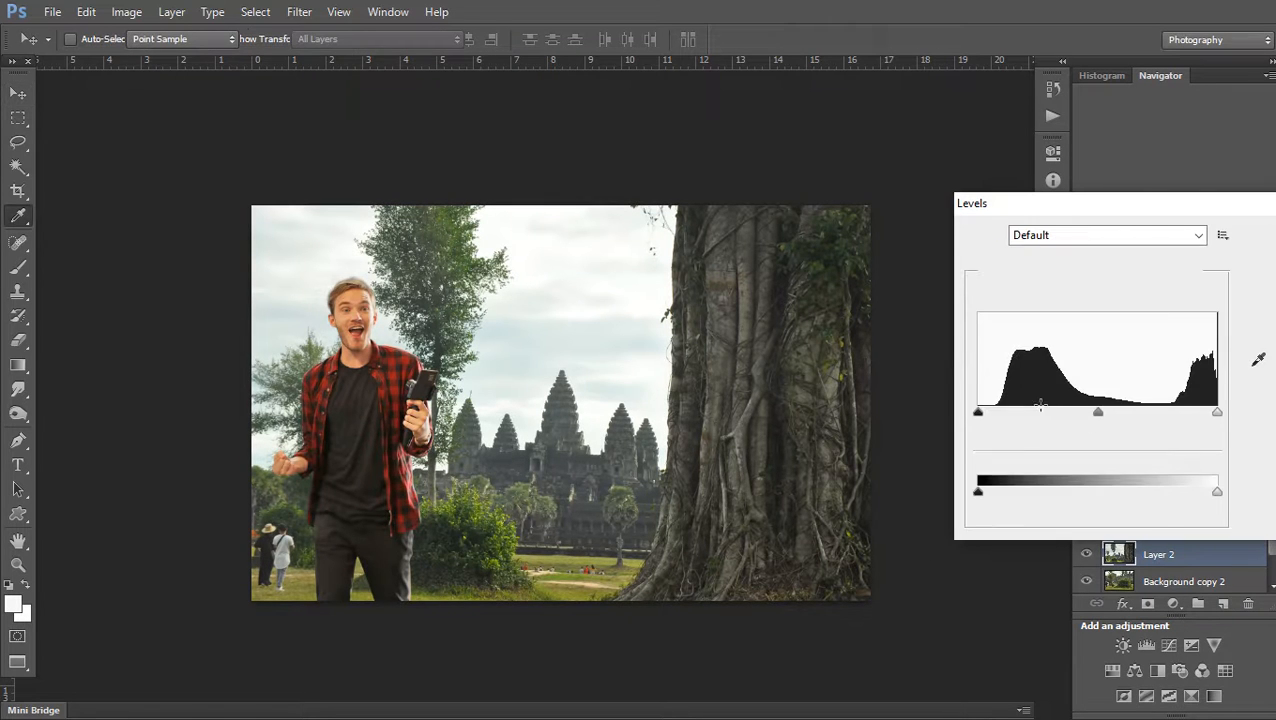
{"action": "mouse_move", "coordinate": [979, 413]}
{"action": "left_mouse_down"}
{"action": "mouse_move", "coordinate": [1026, 414]}
{"action": "mouse_move", "coordinate": [958, 418]}
{"action": "left_mouse_up"}
{"action": "left_click_drag", "start_coordinate": [1098, 413], "coordinate": [1072, 414]}
{"action": "left_click", "coordinate": [1154, 411]}
{"action": "left_click", "coordinate": [1263, 262]}
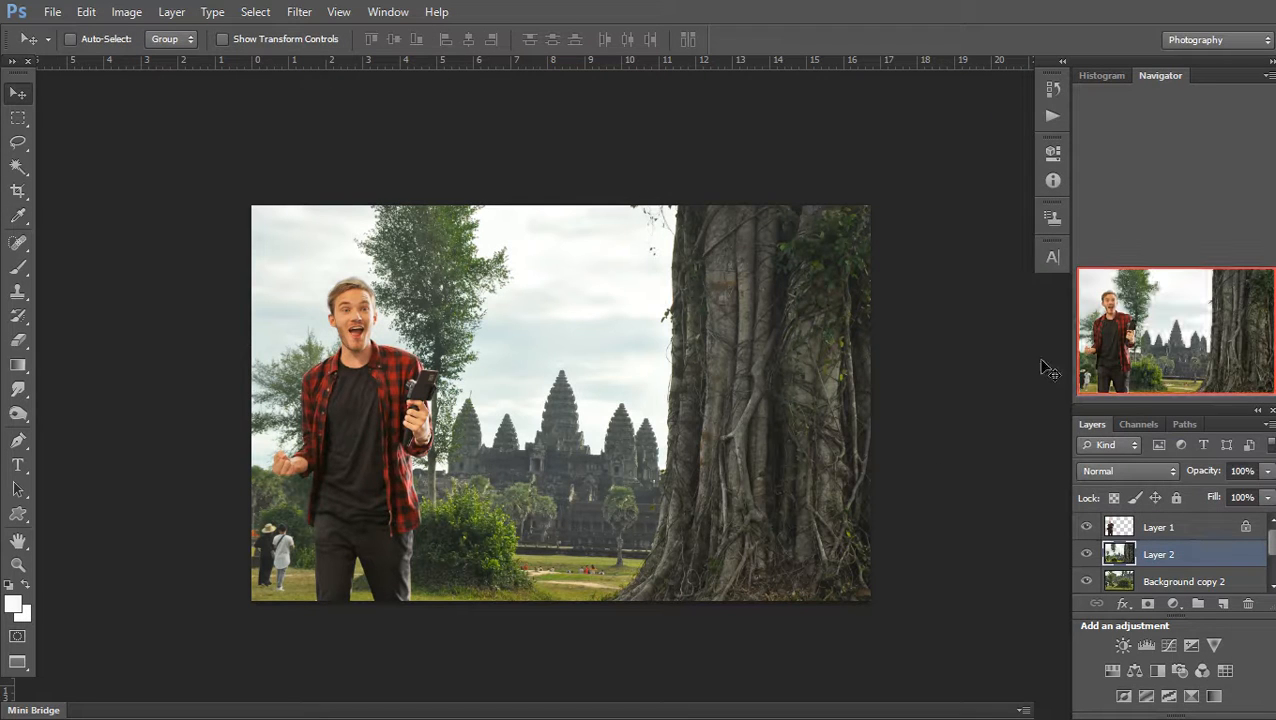
Apply an RGB Curves adjustment lifting the black point to 37 and brightening the midtones
{"action": "key", "text": "ctrl+m"}
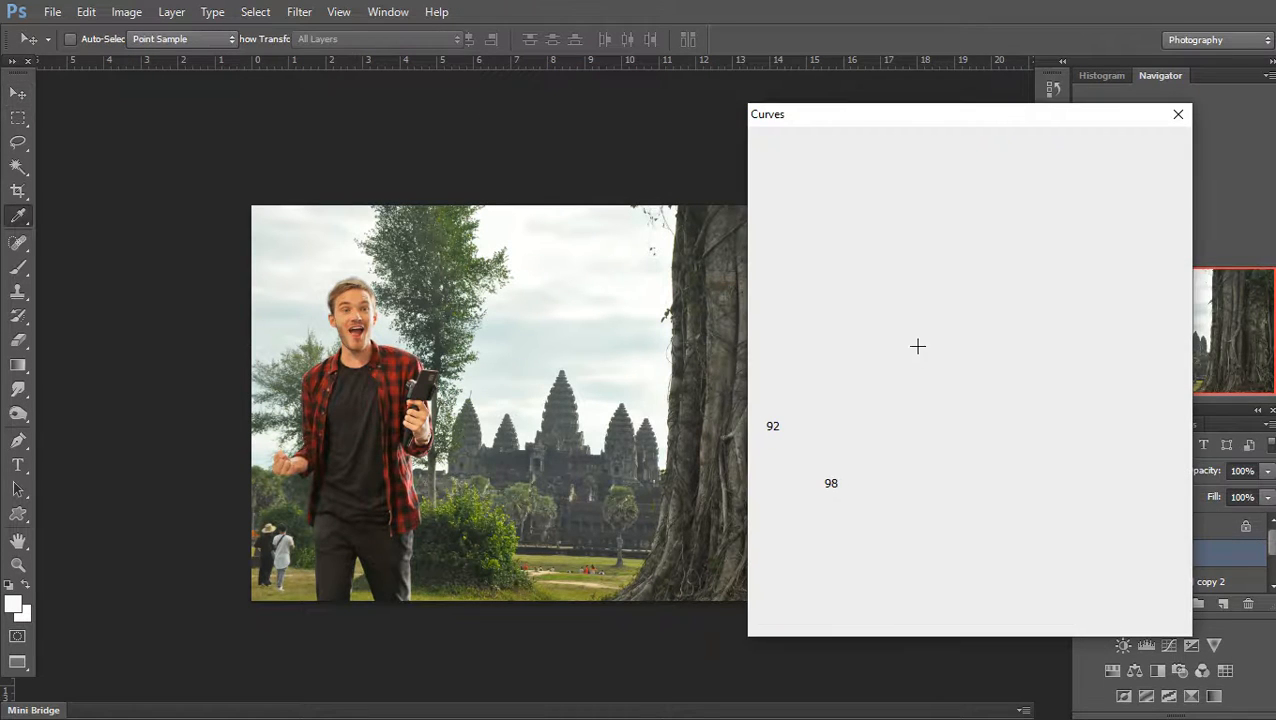
{"action": "left_click", "coordinate": [896, 175]}
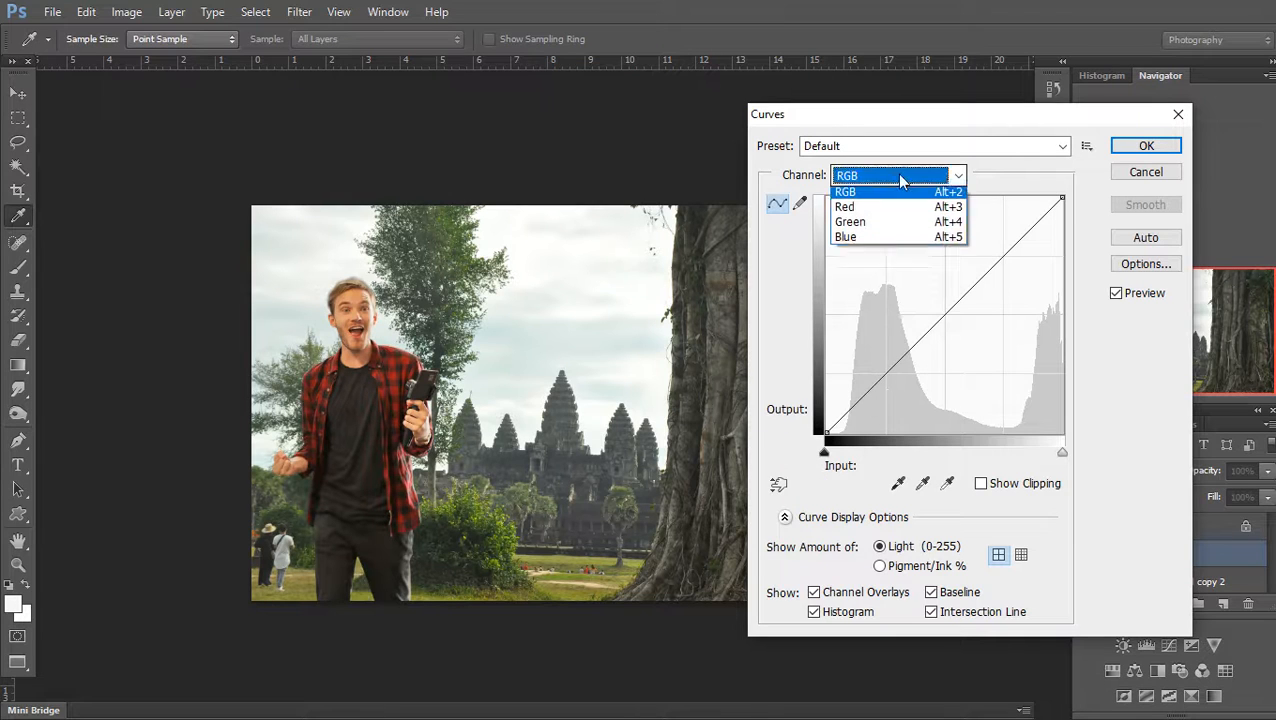
{"action": "left_click", "coordinate": [905, 210]}
{"action": "left_click", "coordinate": [957, 175]}
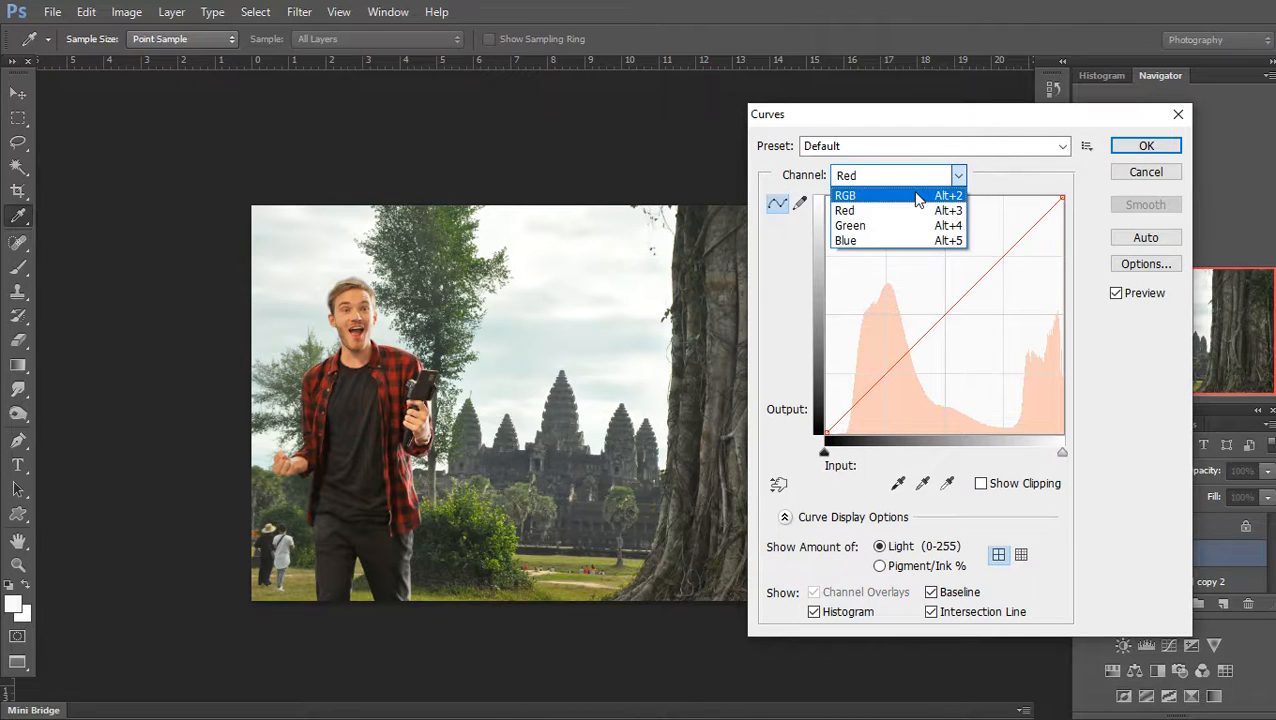
{"action": "left_click", "coordinate": [942, 194]}
{"action": "left_click_drag", "start_coordinate": [899, 351], "coordinate": [917, 357]}
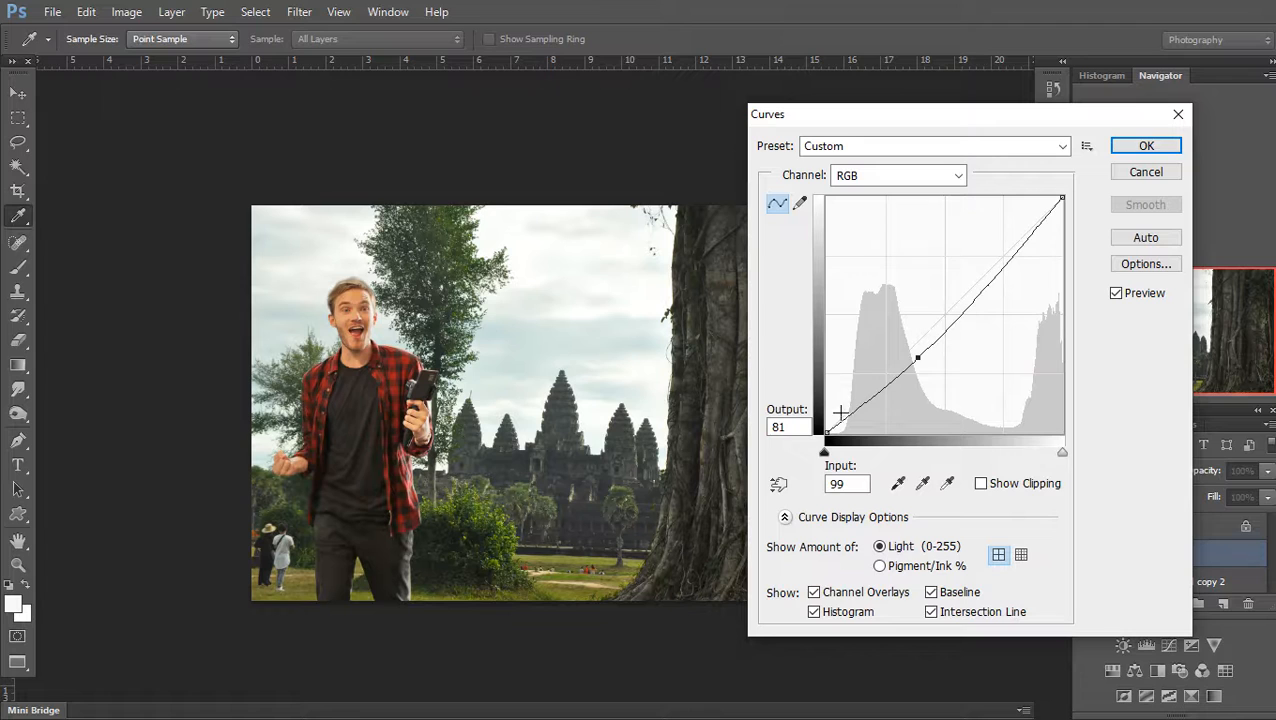
{"action": "left_click_drag", "start_coordinate": [826, 440], "coordinate": [810, 400]}
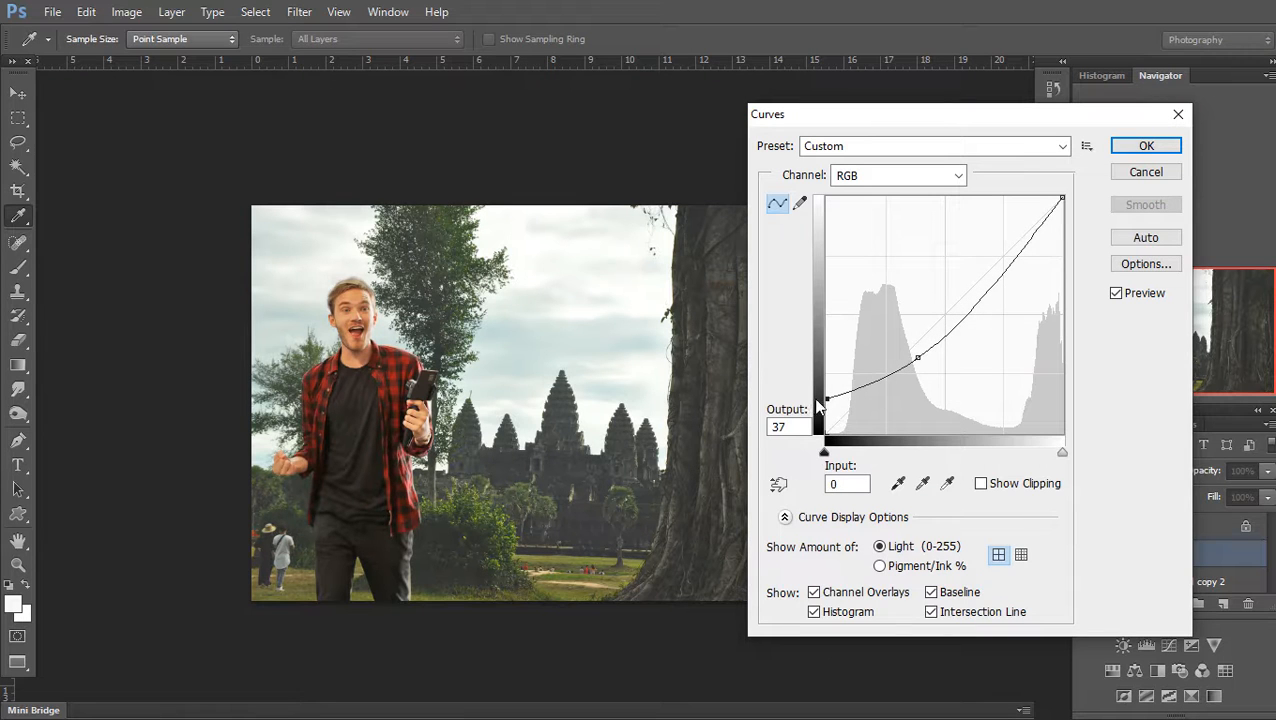
{"action": "left_click_drag", "start_coordinate": [967, 327], "coordinate": [959, 302]}
{"action": "left_click_drag", "start_coordinate": [917, 364], "coordinate": [917, 348]}
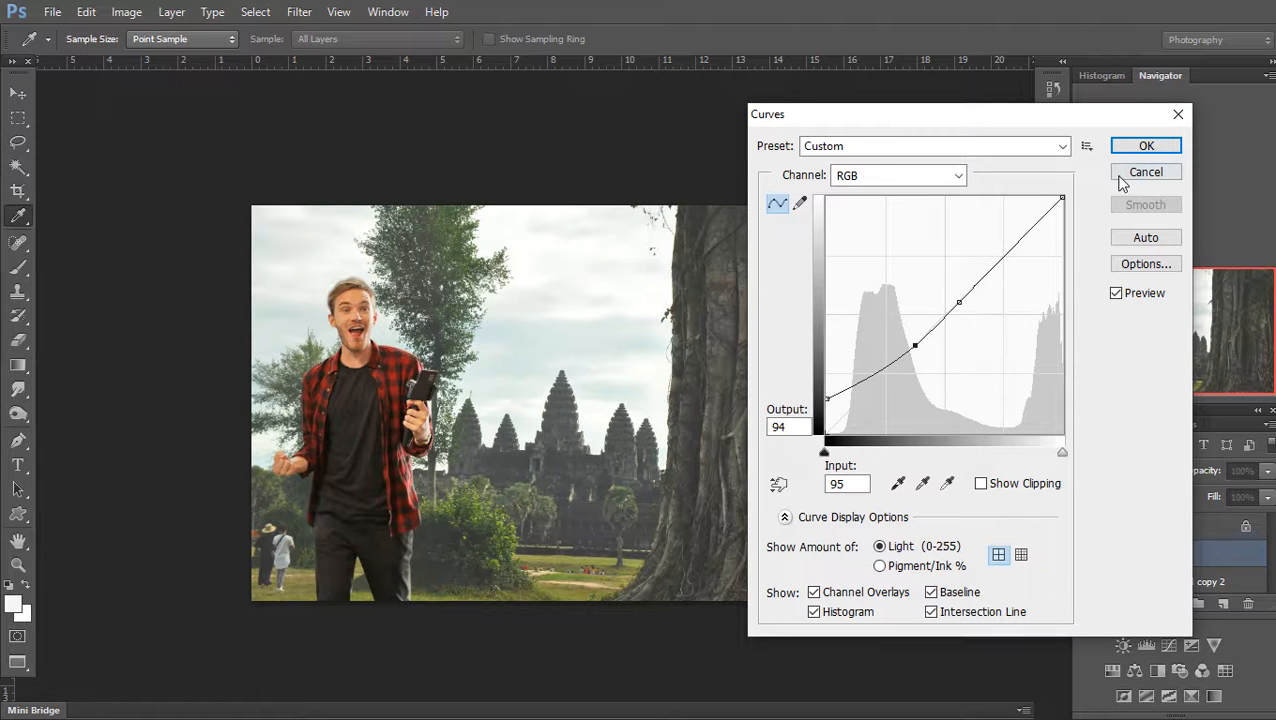
{"action": "left_click", "coordinate": [1140, 148]}
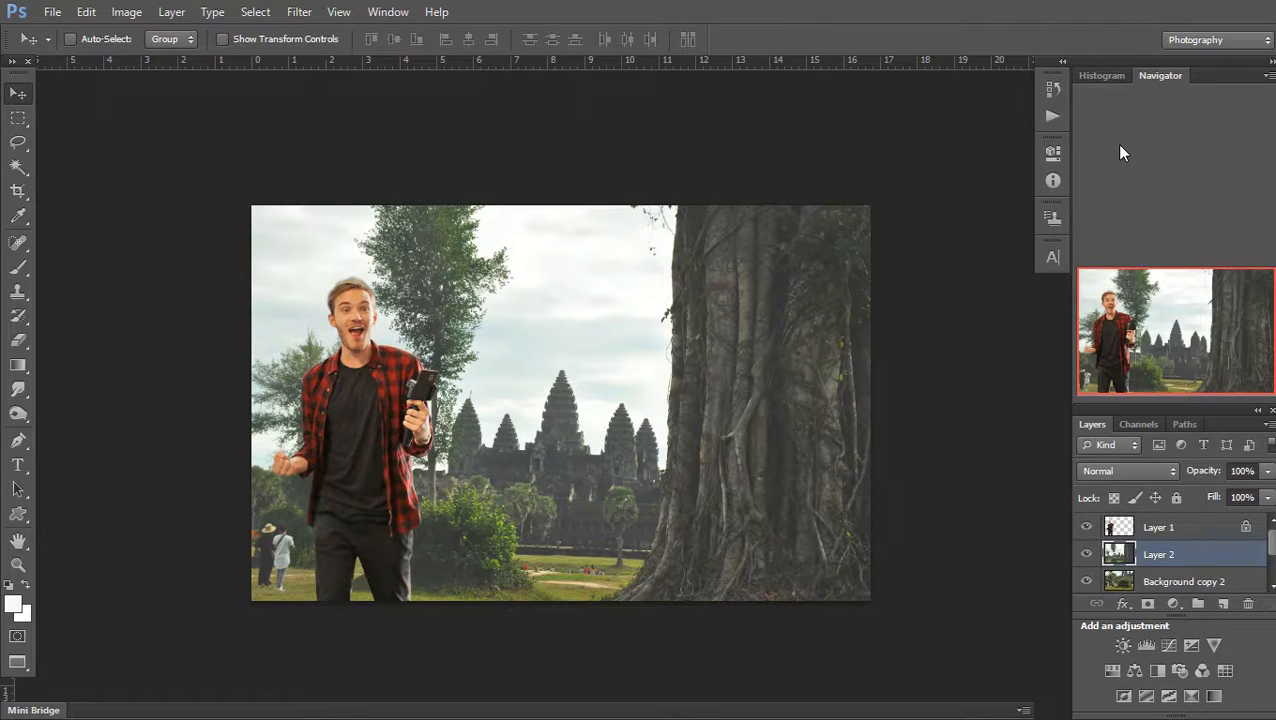
Cancel out of Calculations, then set Brightness/Contrast to Contrast 100 on Layer 2
{"action": "key", "text": "alt+i"}
{"action": "key", "text": "c"}
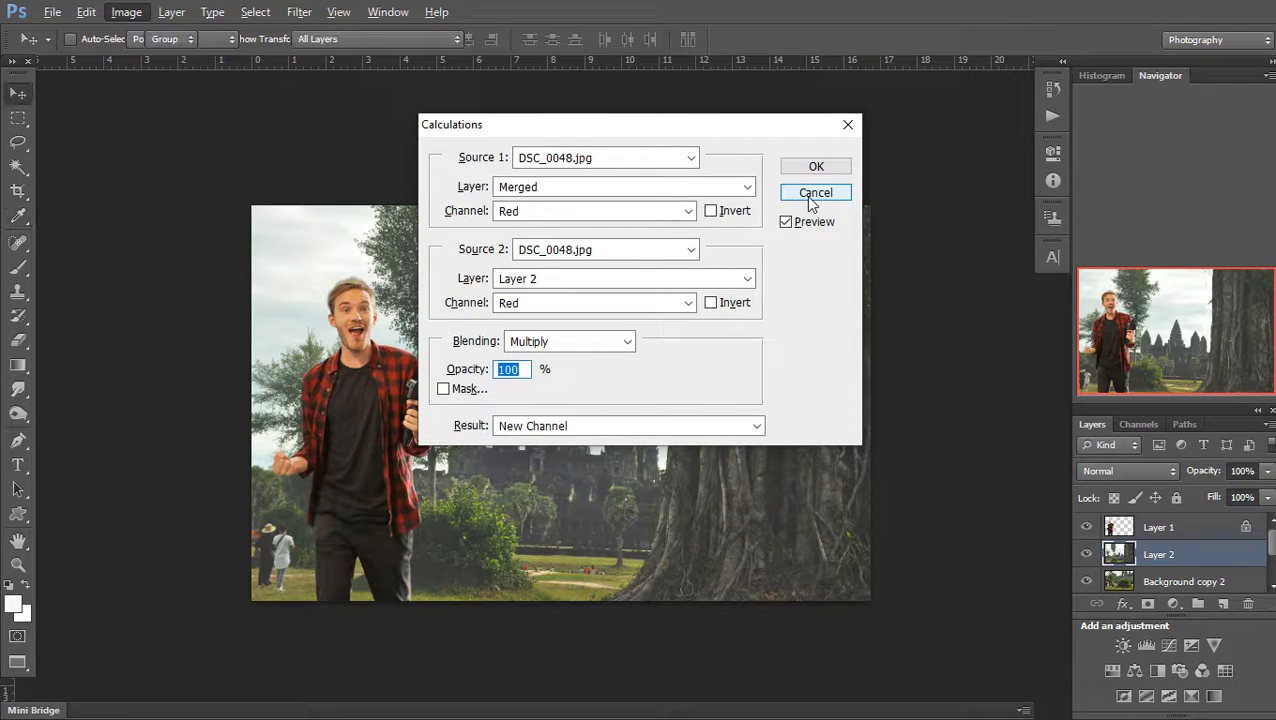
{"action": "left_click", "coordinate": [814, 195]}
{"action": "key", "text": "alt+i"}
{"action": "key", "text": "a"}
{"action": "key", "text": "c"}
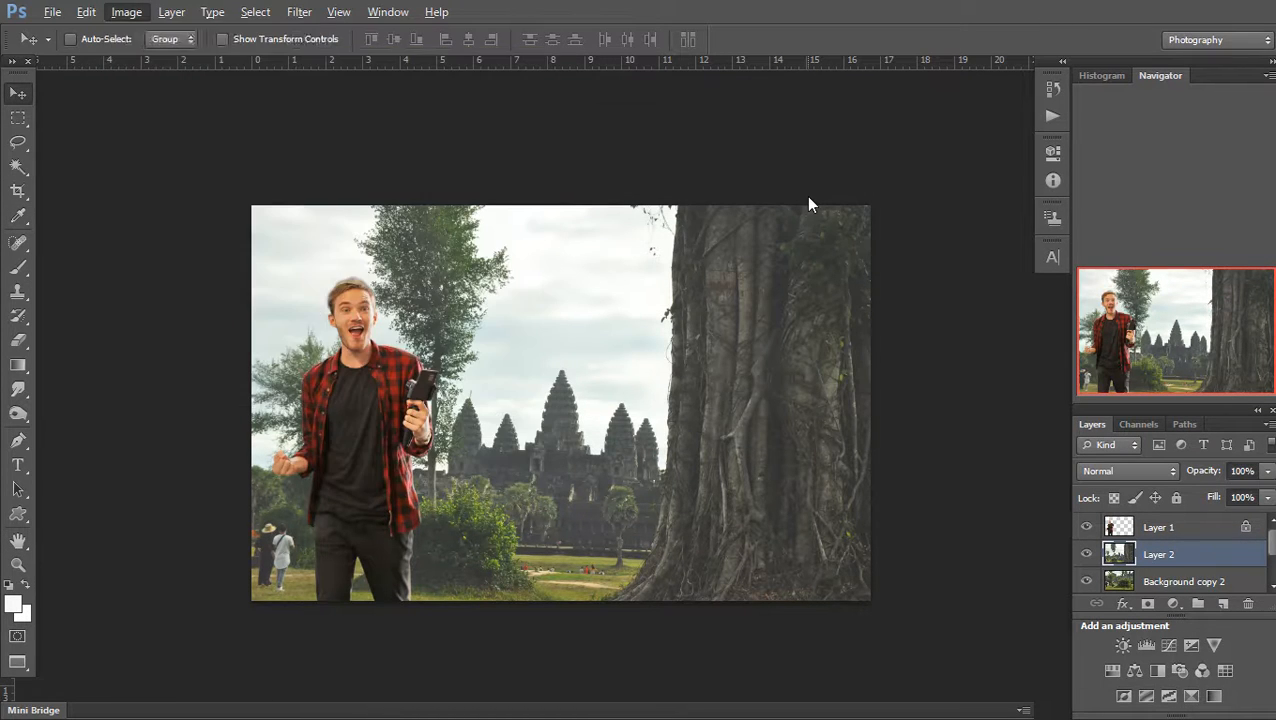
{"action": "left_click_drag", "start_coordinate": [871, 300], "coordinate": [1055, 317]}
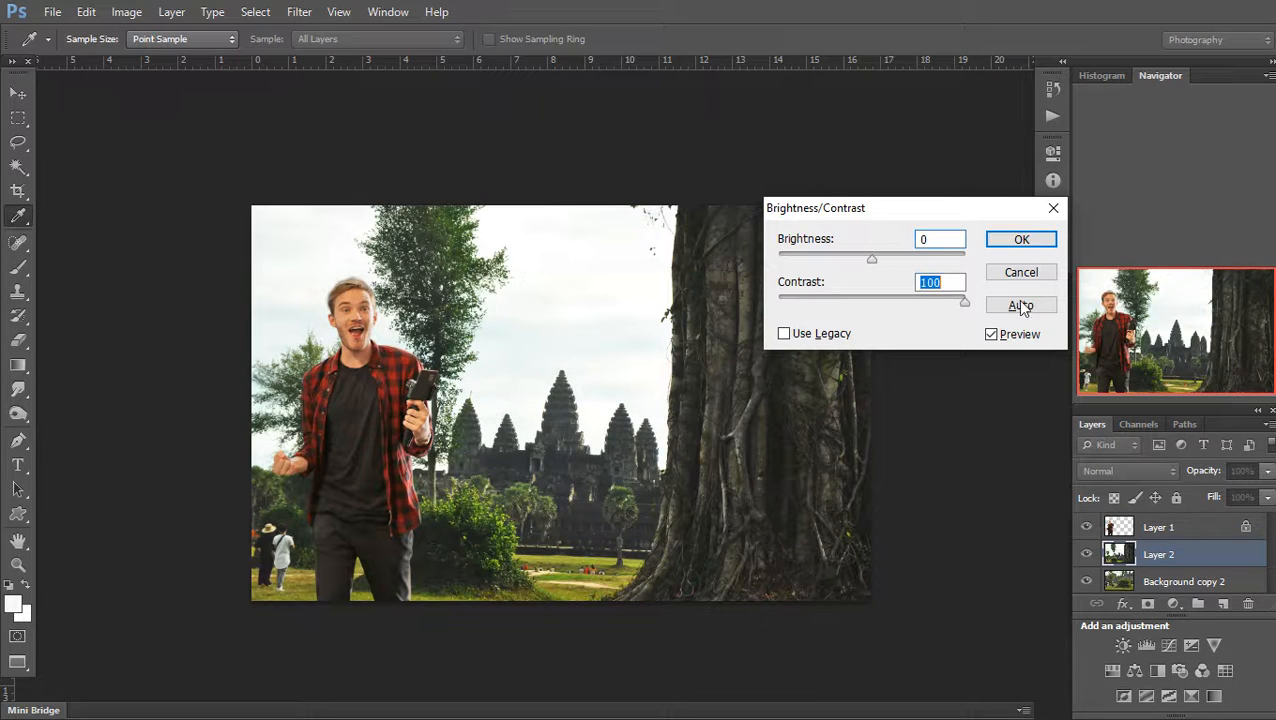
{"action": "left_click", "coordinate": [1017, 242]}
{"action": "key", "text": "v"}
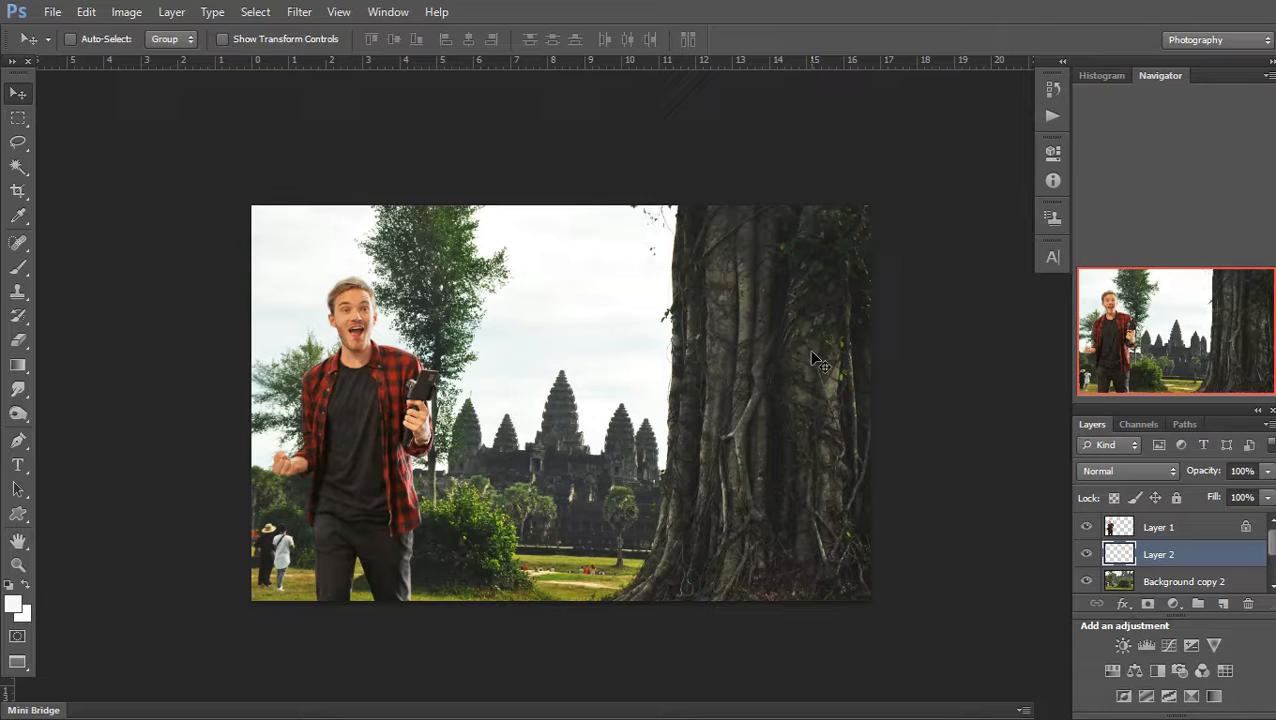
Use Color Balance to shift Layer 2's midtones slightly toward cyan
{"action": "key", "text": "ctrl+b"}
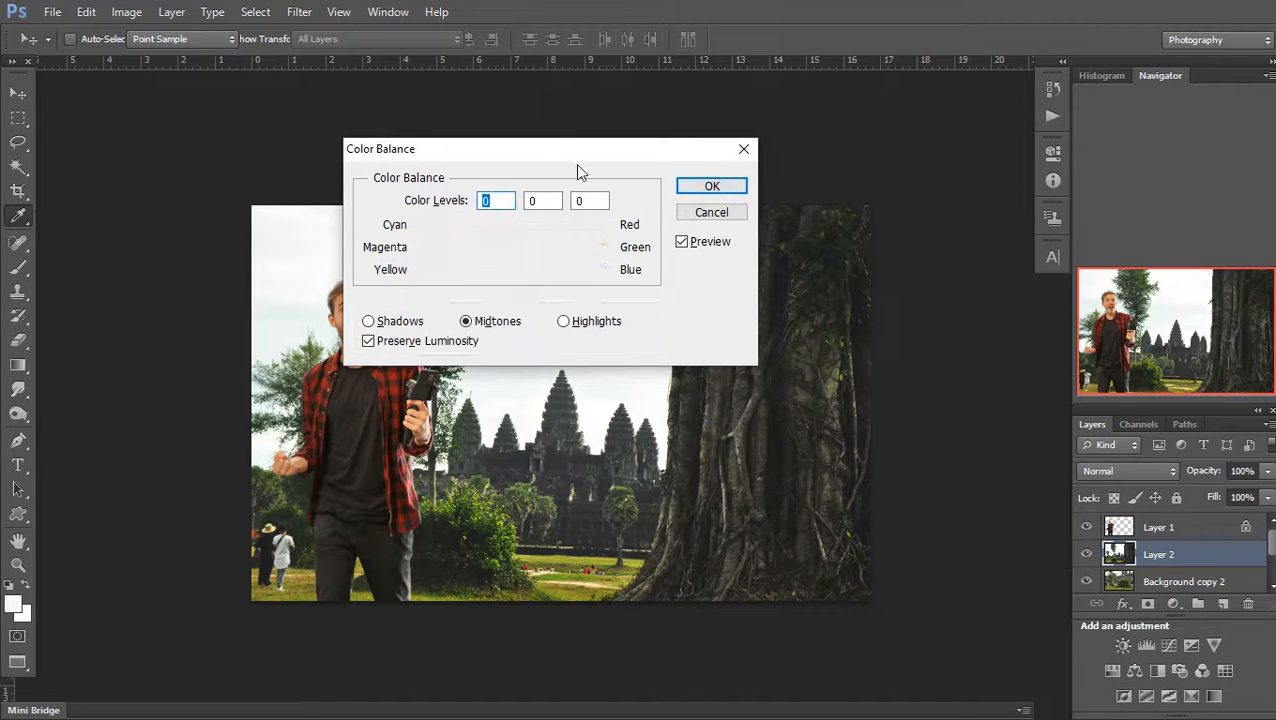
{"action": "left_click_drag", "start_coordinate": [577, 157], "coordinate": [952, 236]}
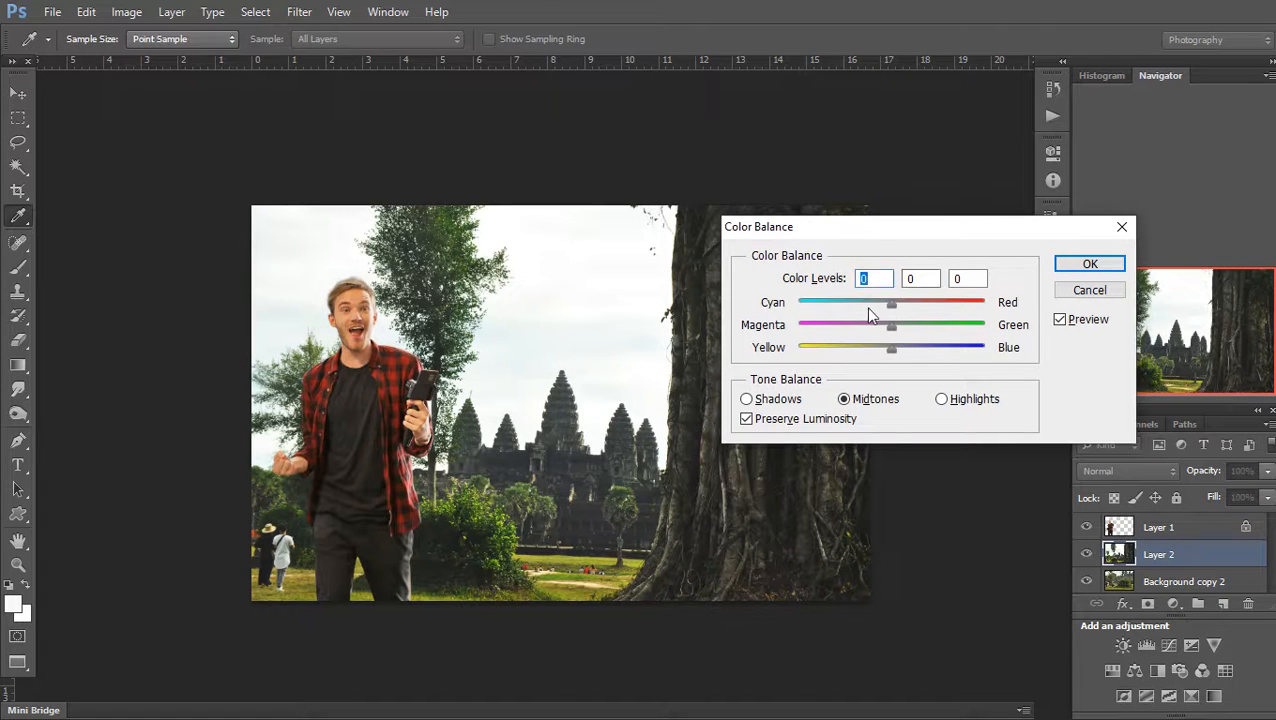
{"action": "left_click_drag", "start_coordinate": [890, 308], "coordinate": [886, 354]}
{"action": "left_click", "coordinate": [1061, 264]}
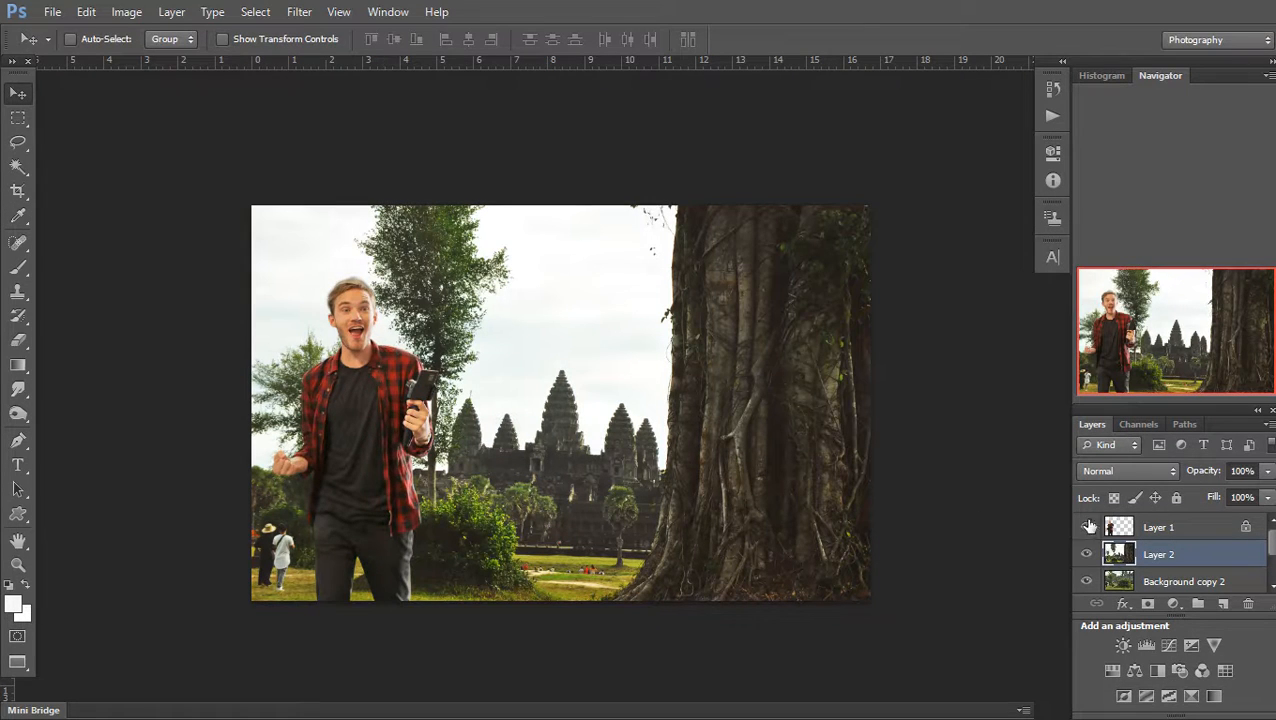
{"action": "left_click", "coordinate": [1160, 528]}
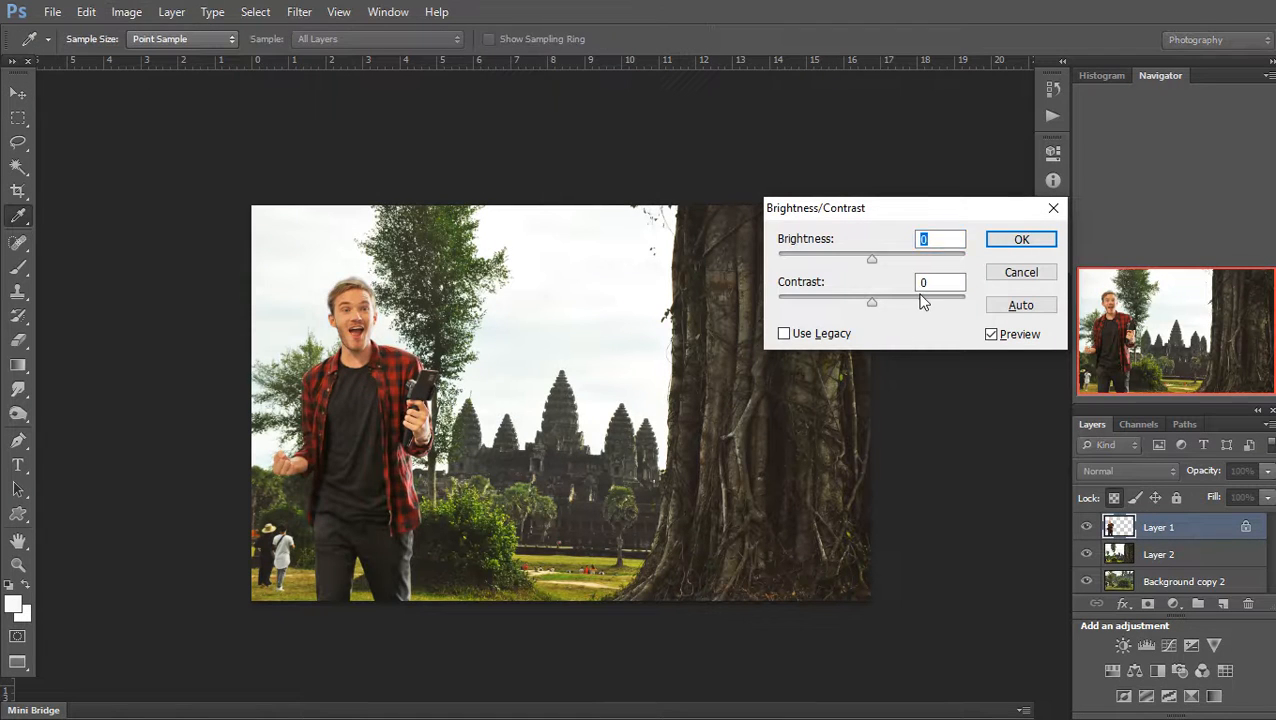
Set the man's Brightness/Contrast to contrast 14 on Layer 1
{"action": "left_click", "coordinate": [923, 301]}
{"action": "left_click_drag", "start_coordinate": [893, 300], "coordinate": [882, 297]}
{"action": "left_click", "coordinate": [1012, 243]}
Apply a Color Balance of -19 toward cyan to the man's midtones
{"action": "key", "text": "ctrl+b"}
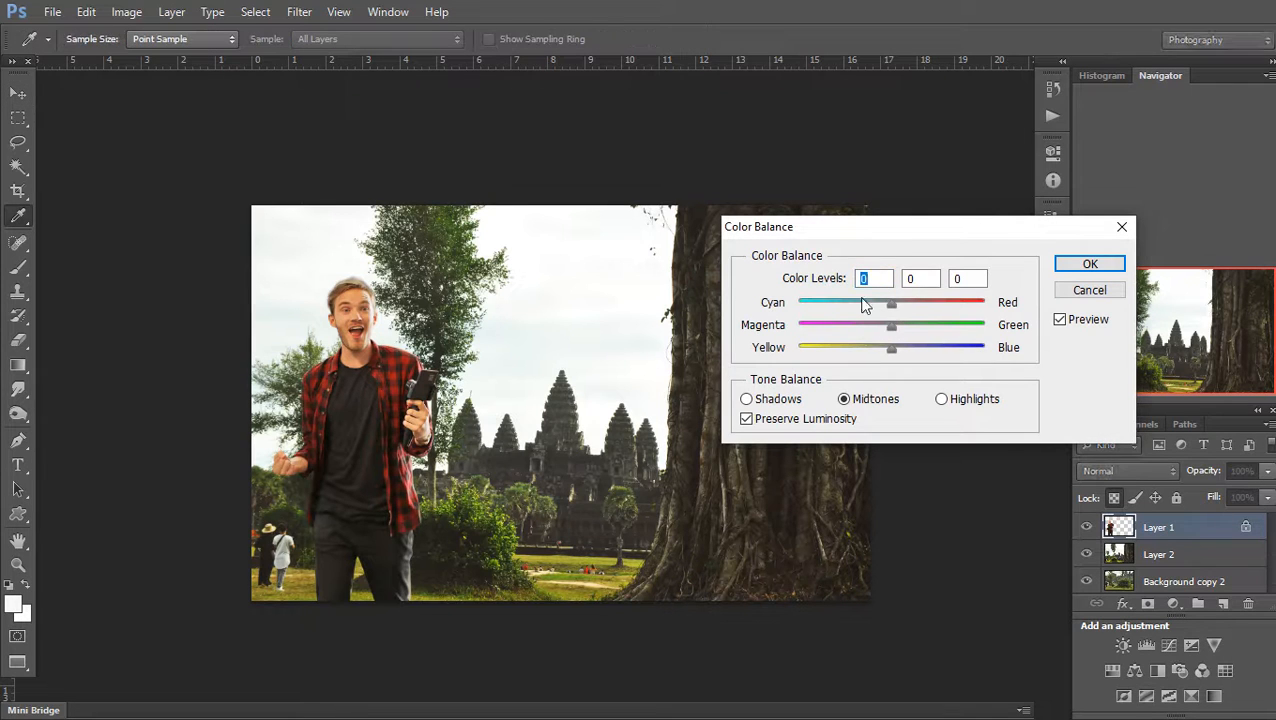
{"action": "mouse_move", "coordinate": [865, 305]}
{"action": "left_mouse_down"}
{"action": "mouse_move", "coordinate": [880, 298]}
{"action": "mouse_move", "coordinate": [849, 296]}
{"action": "mouse_move", "coordinate": [874, 289]}
{"action": "left_mouse_up"}
{"action": "double_click", "coordinate": [875, 284]}
{"action": "left_click", "coordinate": [1089, 264]}
{"action": "key", "text": "v"}
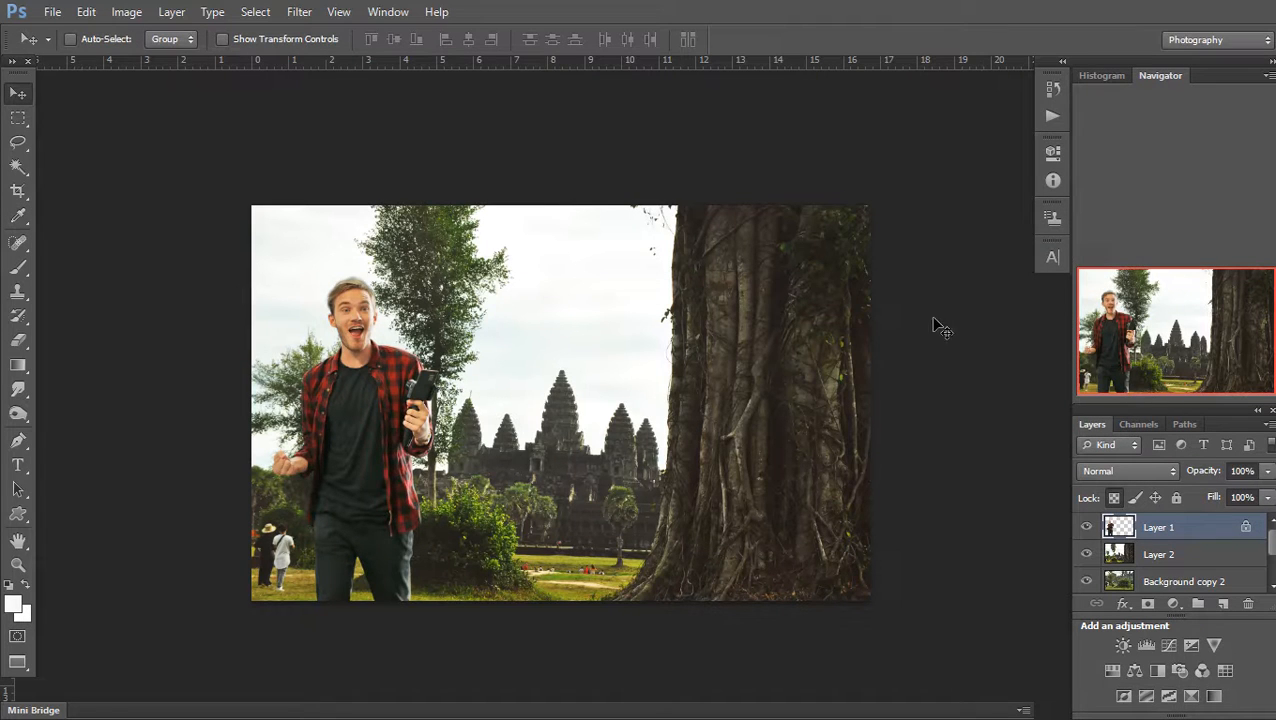
Zoom in and pan across the composite to check the colour match
{"action": "left_click", "coordinate": [791, 319], "text": "ctrl"}
{"action": "left_click_drag", "start_coordinate": [812, 336], "coordinate": [1010, 273]}
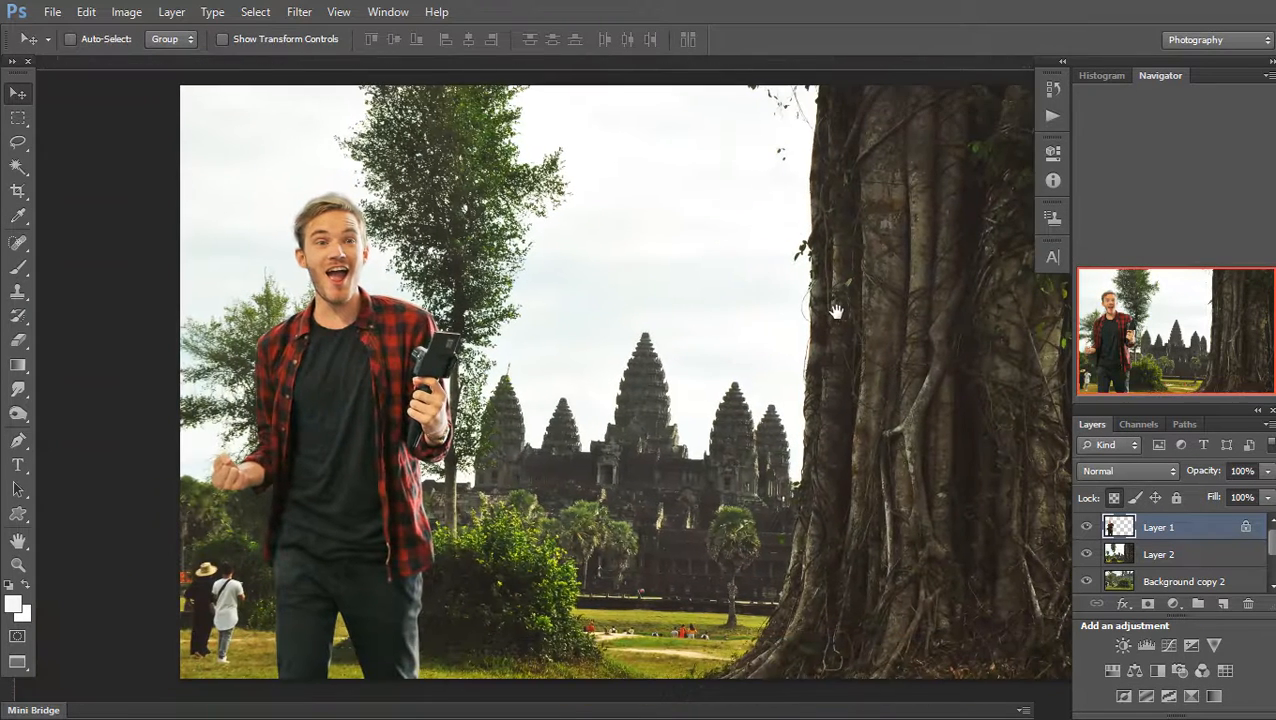
{"action": "left_click_drag", "start_coordinate": [820, 335], "coordinate": [775, 330]}
{"action": "left_click", "coordinate": [772, 335], "text": "alt"}
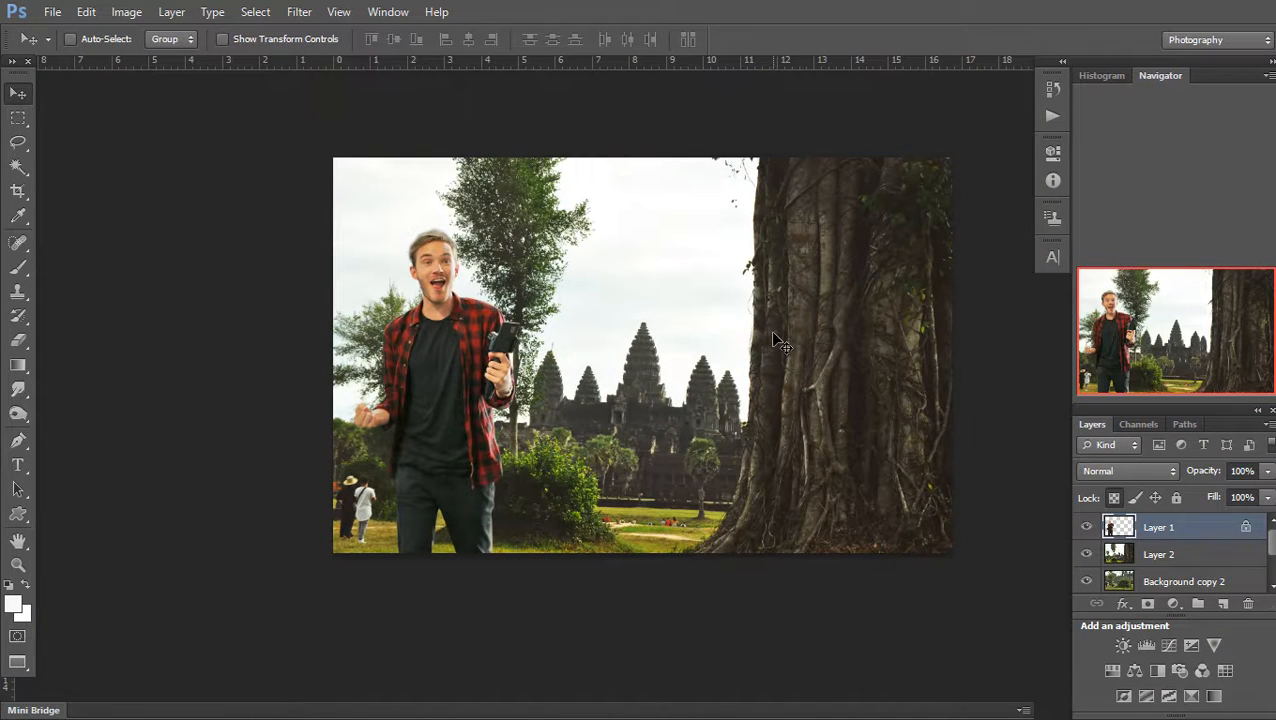
Choose red as the colour for new text with the Type tool
{"action": "key", "text": "t"}
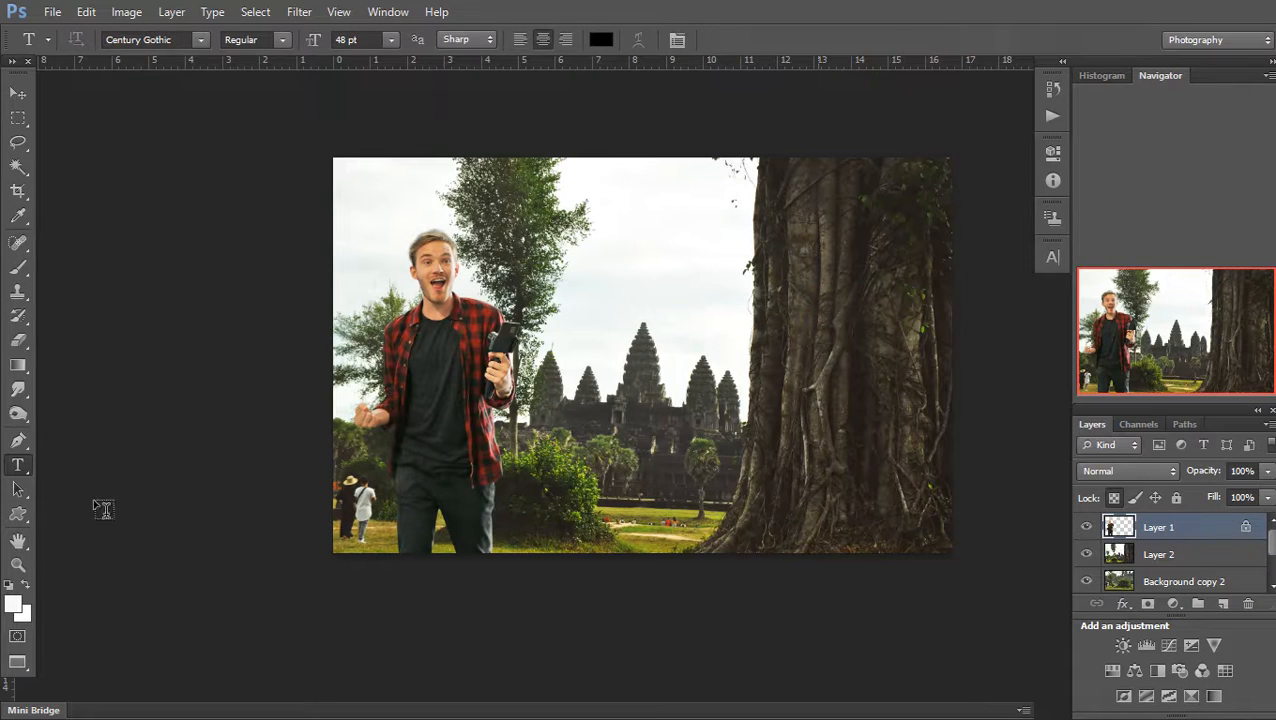
{"action": "left_click", "coordinate": [600, 37]}
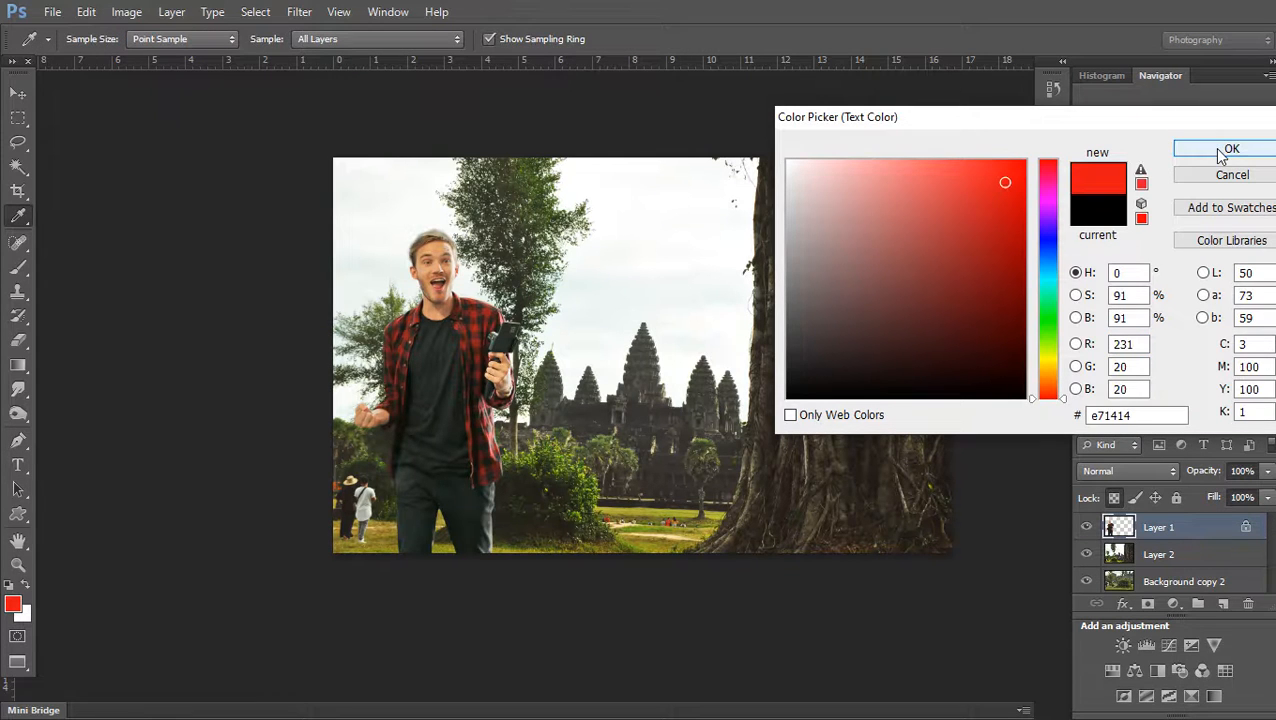
{"action": "left_click", "coordinate": [1225, 148]}
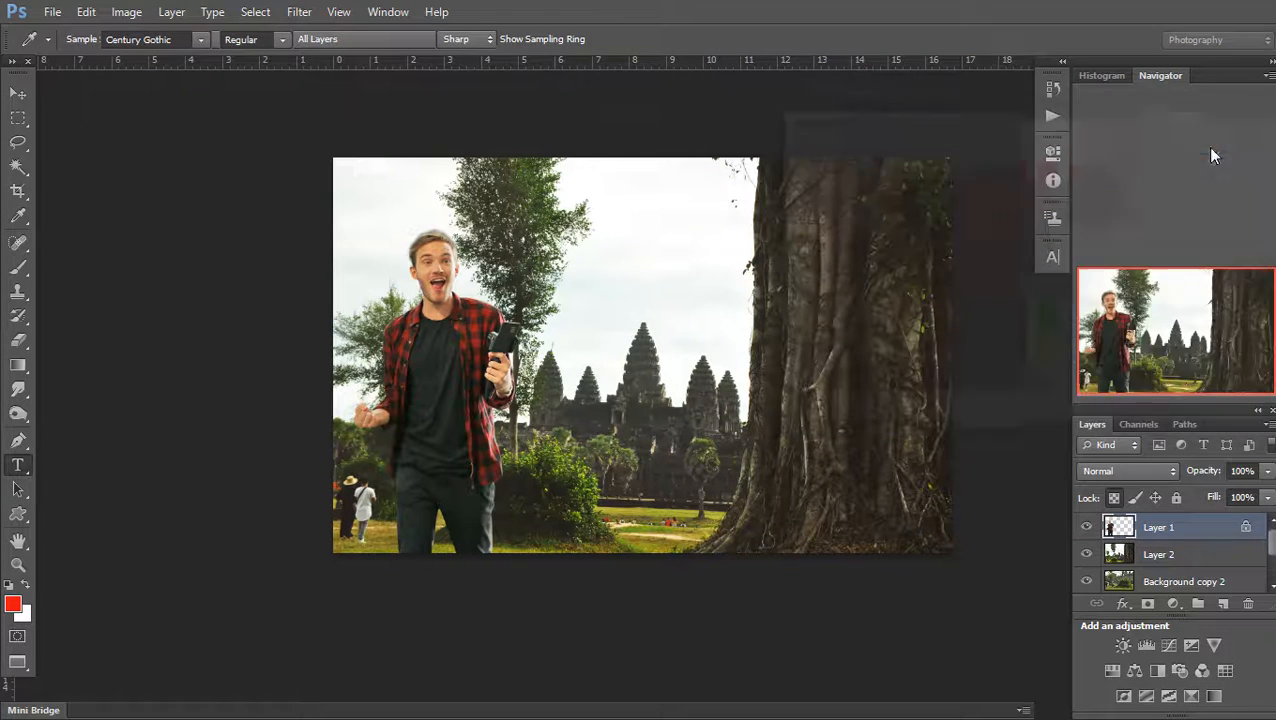
Type 'Thank for watching' across the top of the picture and commit it
{"action": "left_click_drag", "start_coordinate": [665, 89], "coordinate": [545, 256]}
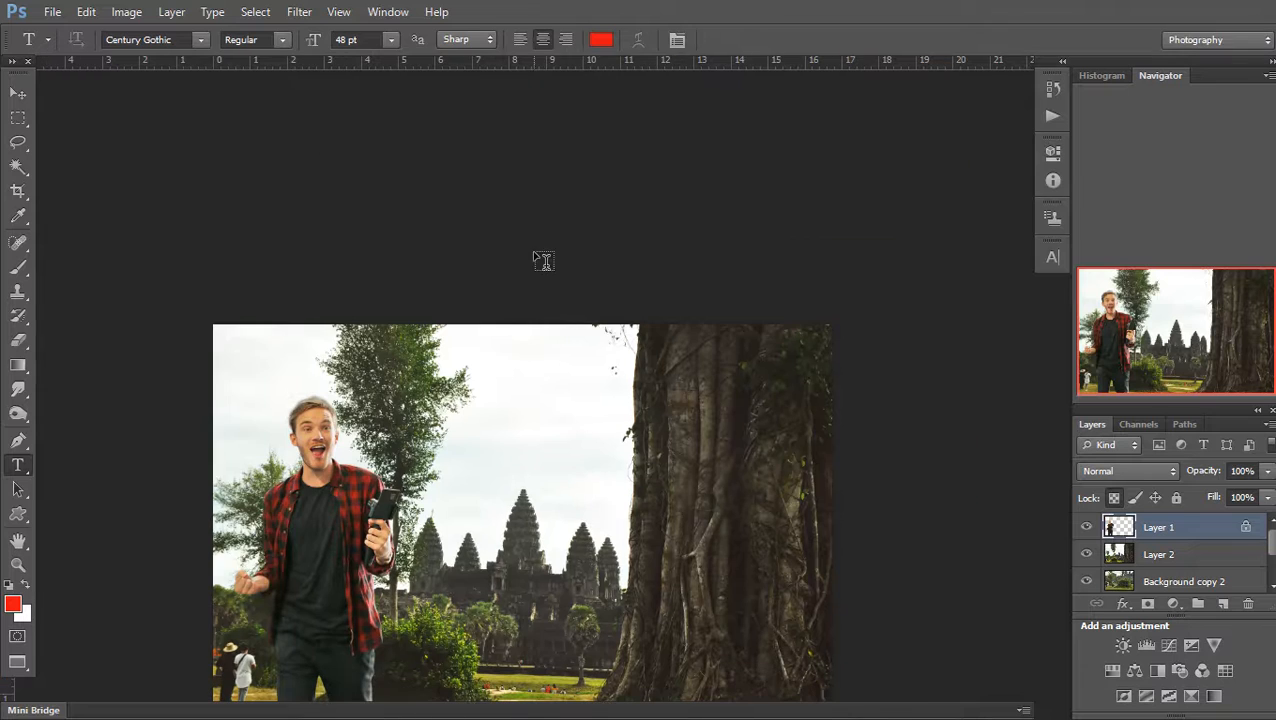
{"action": "left_click", "coordinate": [394, 419]}
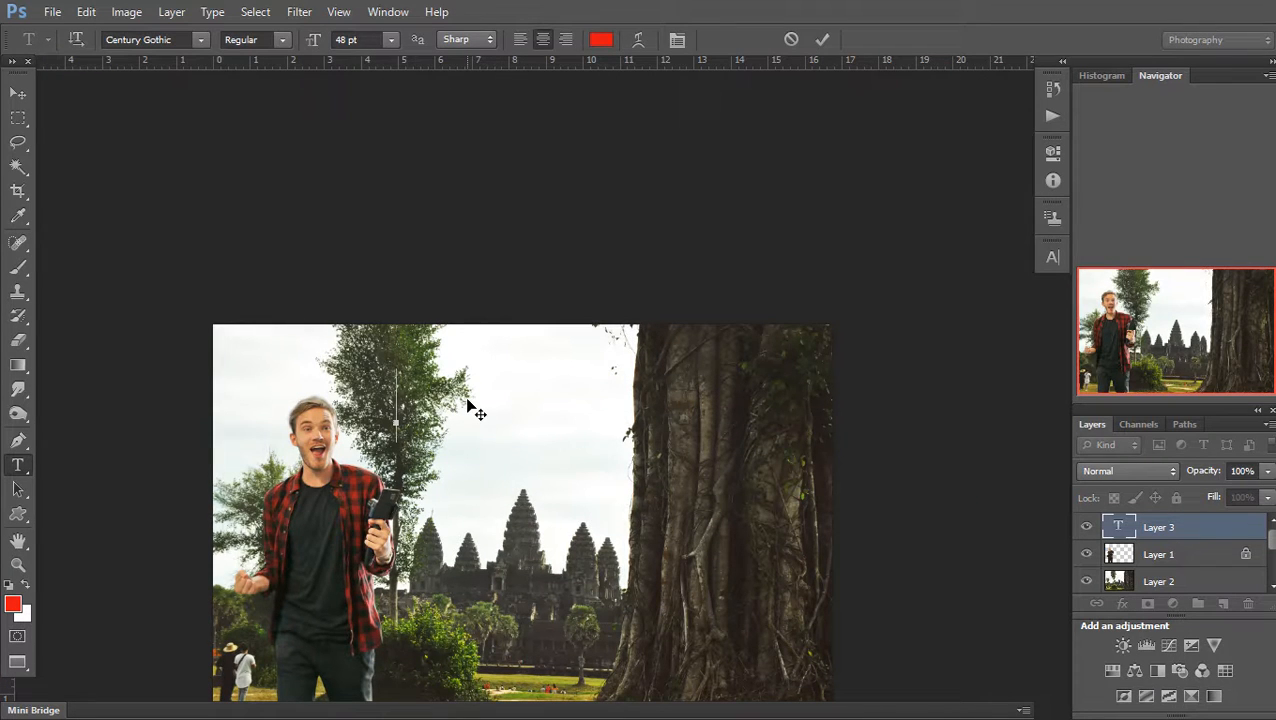
{"action": "type", "text": "Thank for wa"}
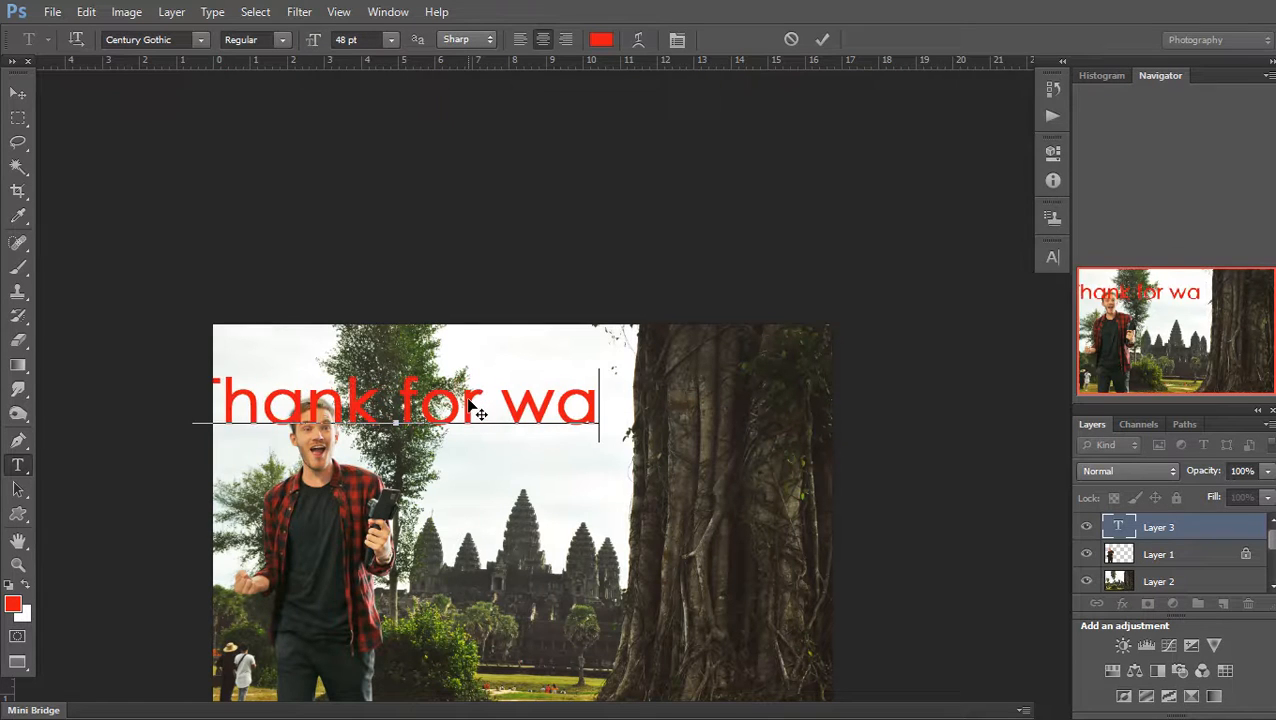
{"action": "type", "text": "tchin"}
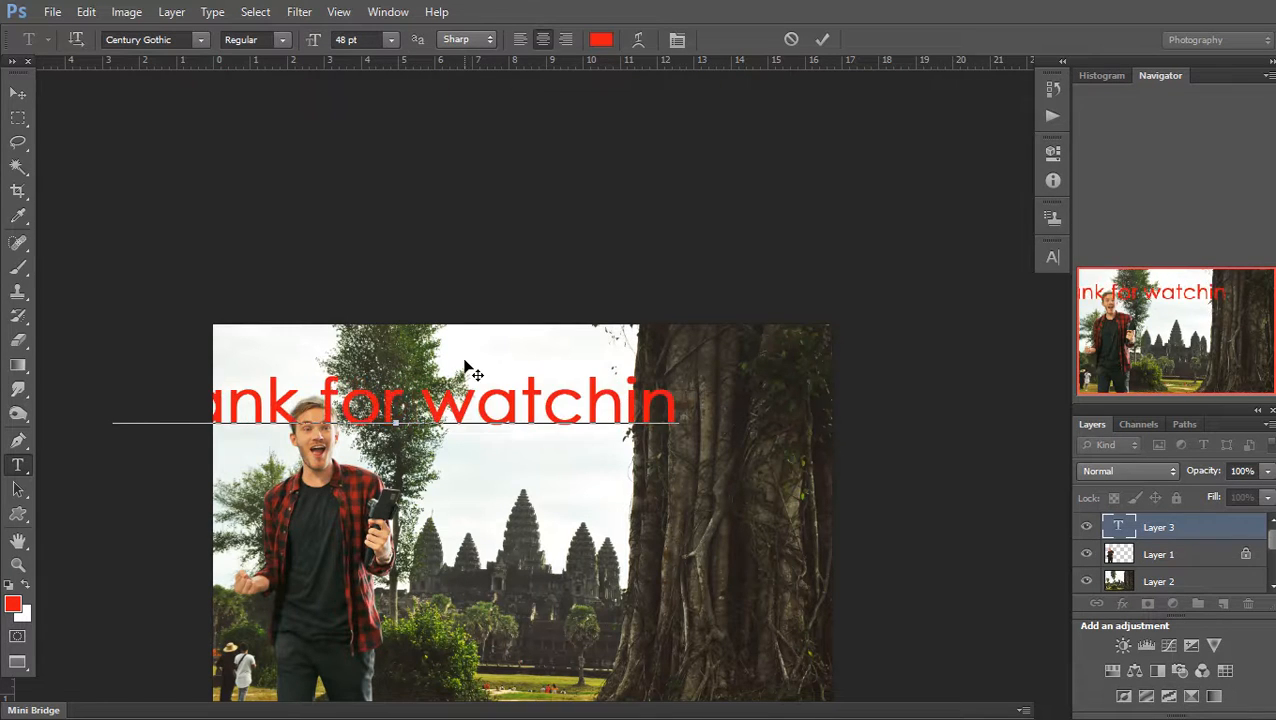
{"action": "type", "text": "g"}
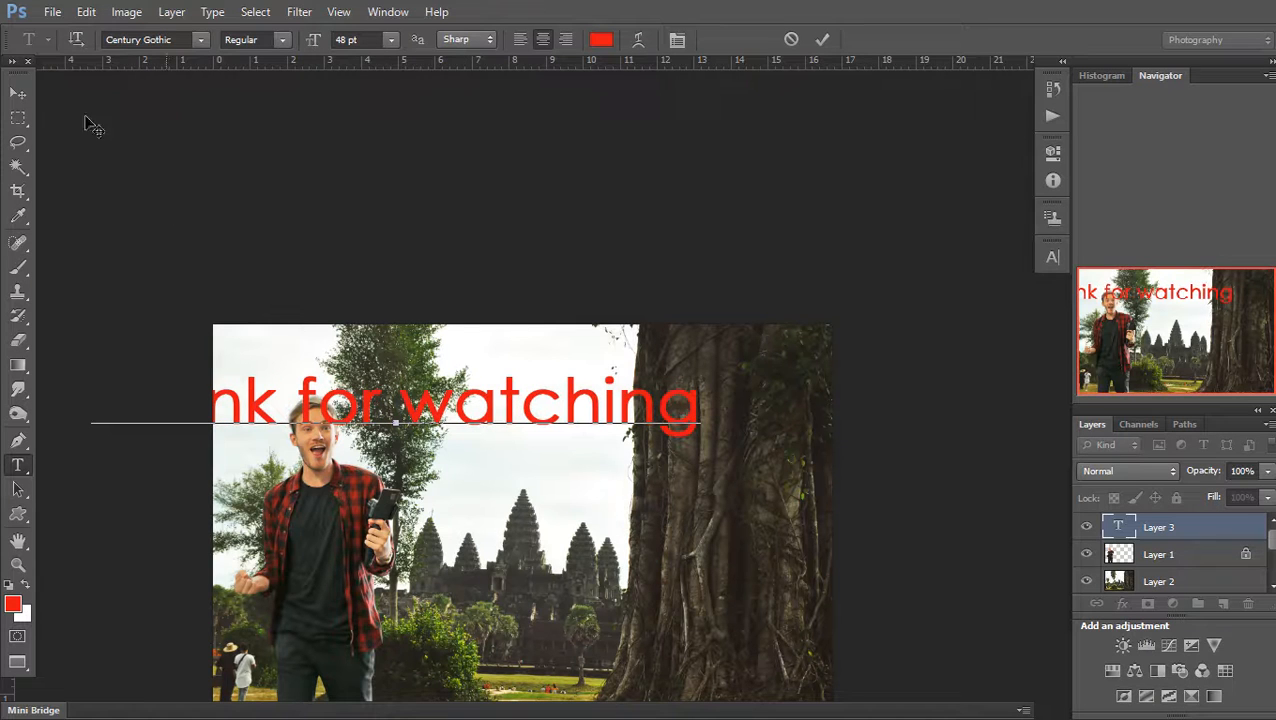
{"action": "left_click", "coordinate": [19, 95]}
Scale the title text to about 81% and move it up to the top centre
{"action": "left_click_drag", "start_coordinate": [558, 566], "coordinate": [736, 477]}
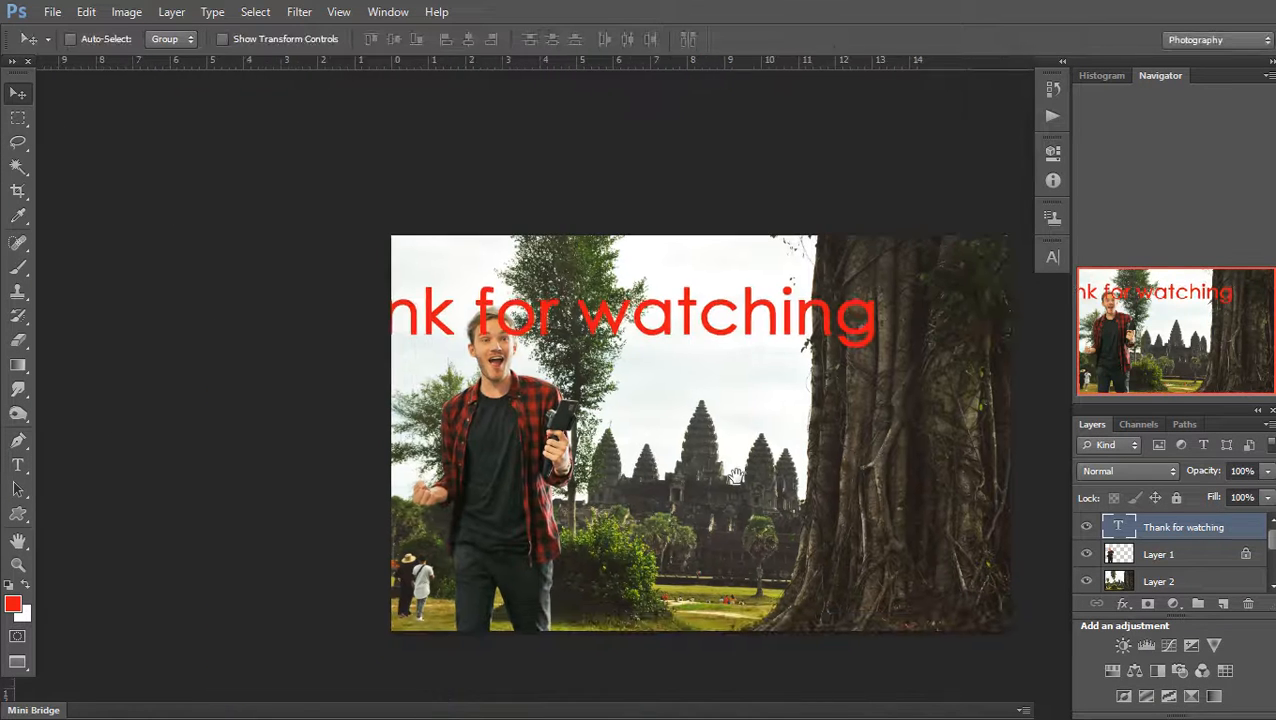
{"action": "key", "text": "ctrl+t"}
{"action": "left_click_drag", "start_coordinate": [262, 278], "coordinate": [380, 293]}
{"action": "left_click_drag", "start_coordinate": [649, 336], "coordinate": [718, 300]}
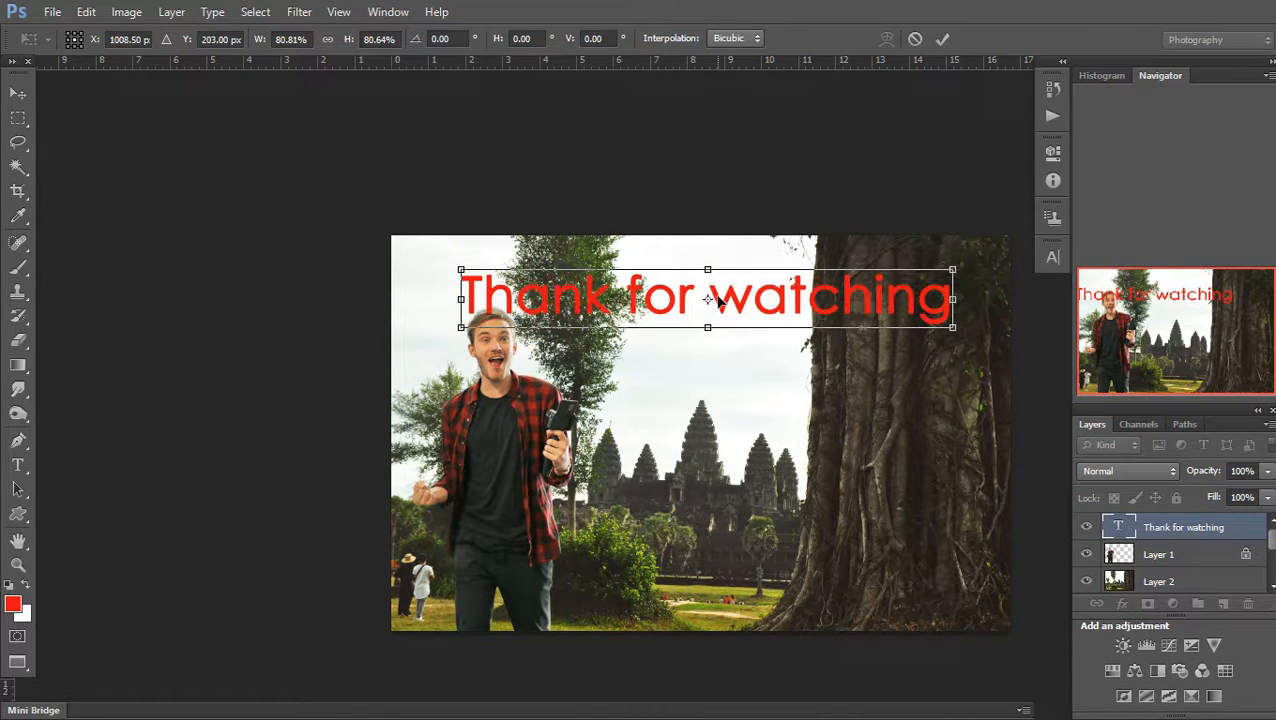
{"action": "key", "text": "Return"}
Start a second line under the title reading 'Please su'
{"action": "key", "text": "t"}
{"action": "left_click", "coordinate": [944, 310]}
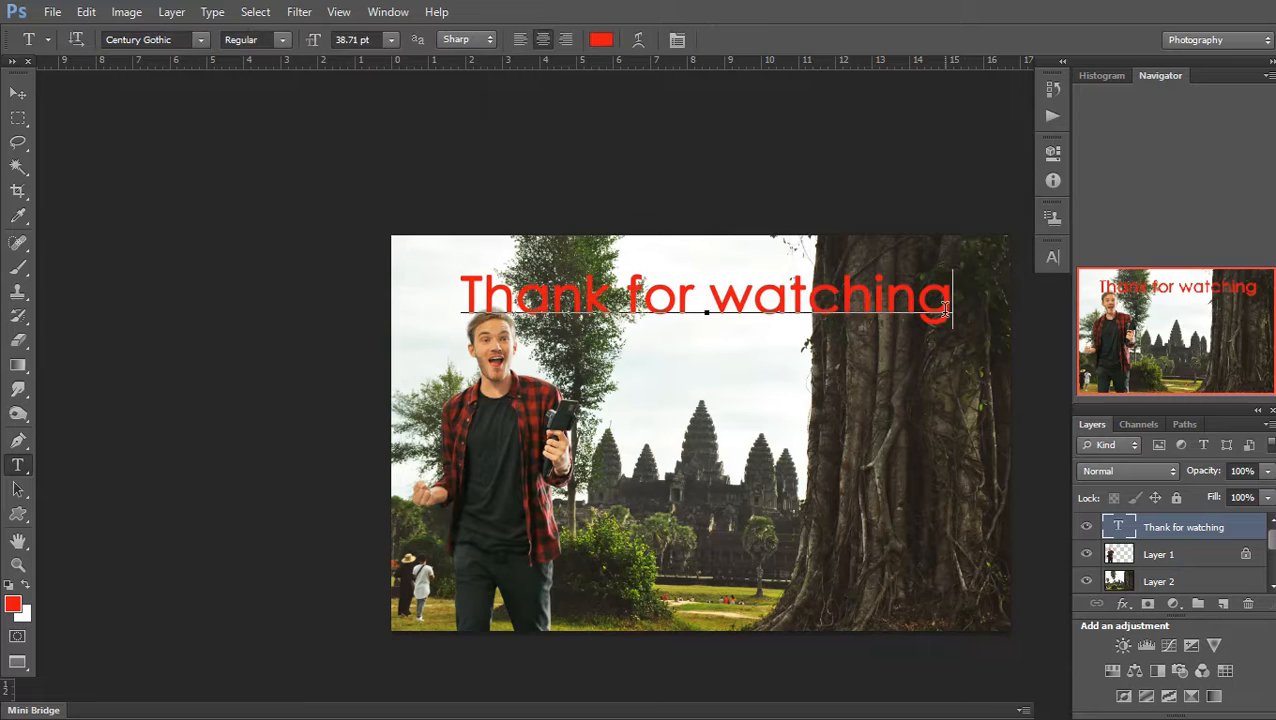
{"action": "key", "text": "Return"}
{"action": "type", "text": "Please"}
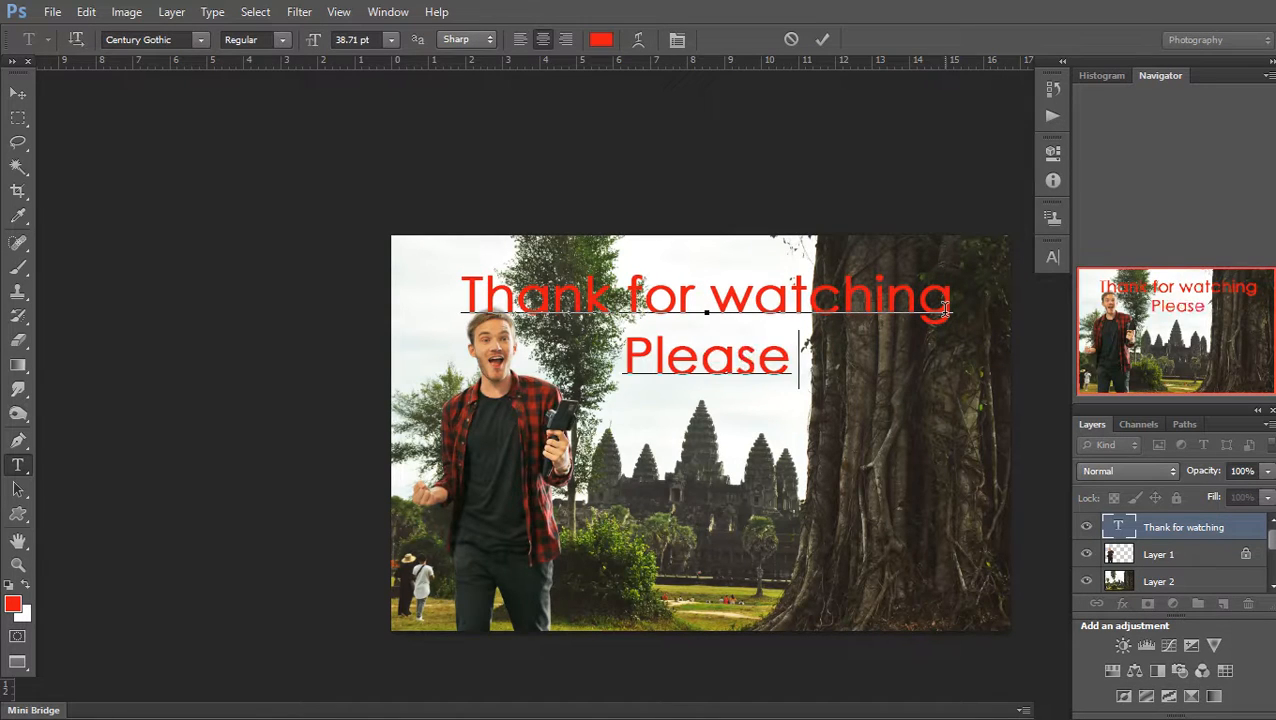
{"action": "type", "text": " sub"}
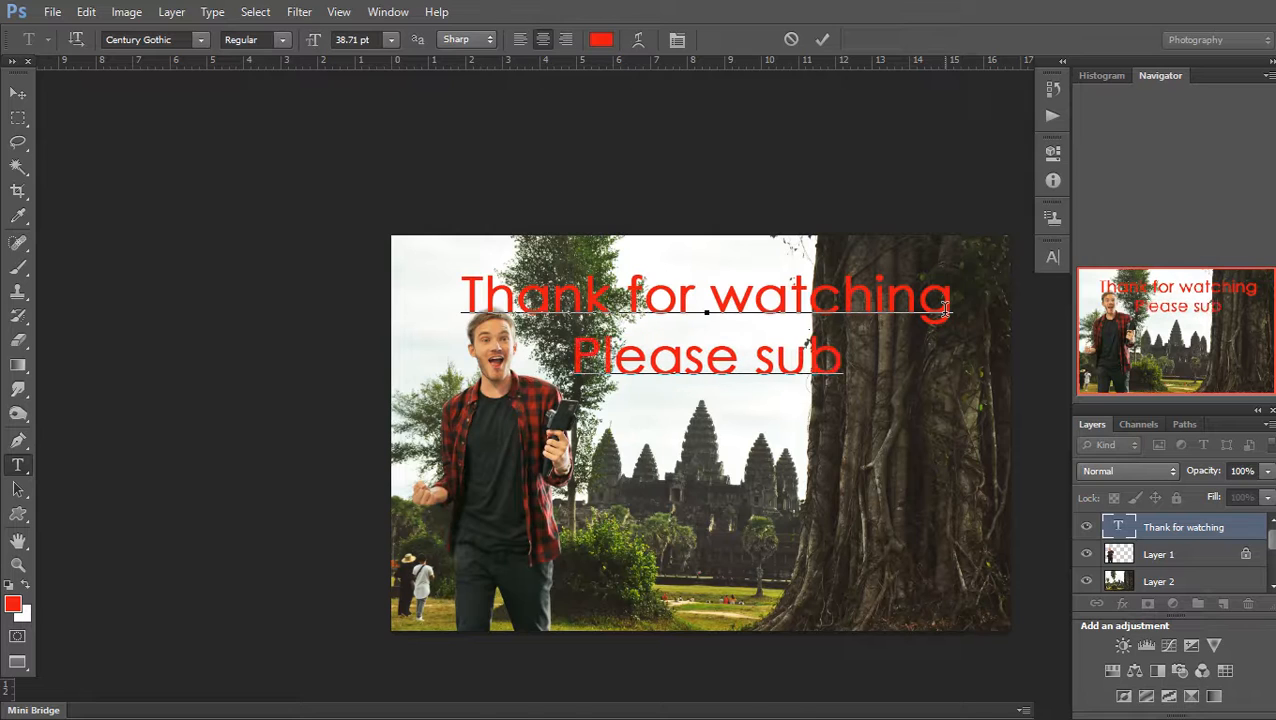
{"action": "type", "text": "r"}
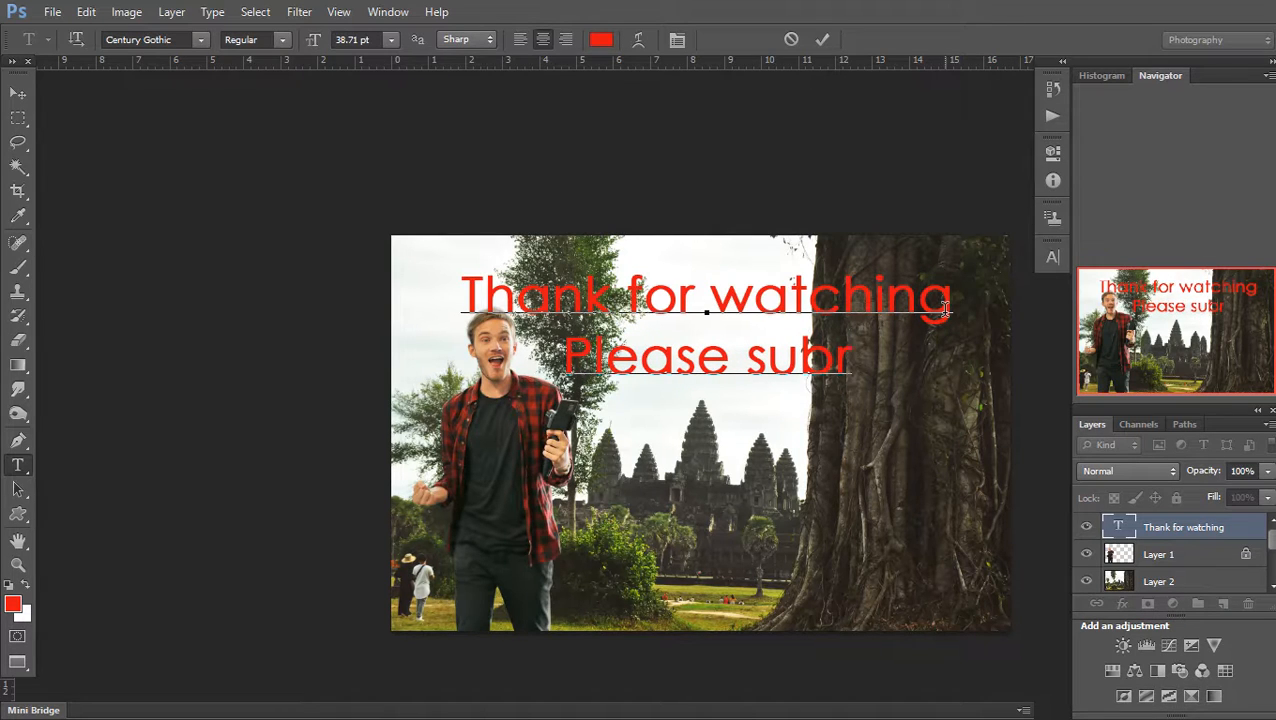
{"action": "key", "text": "BackSpace"}
{"action": "key", "text": "BackSpace"}
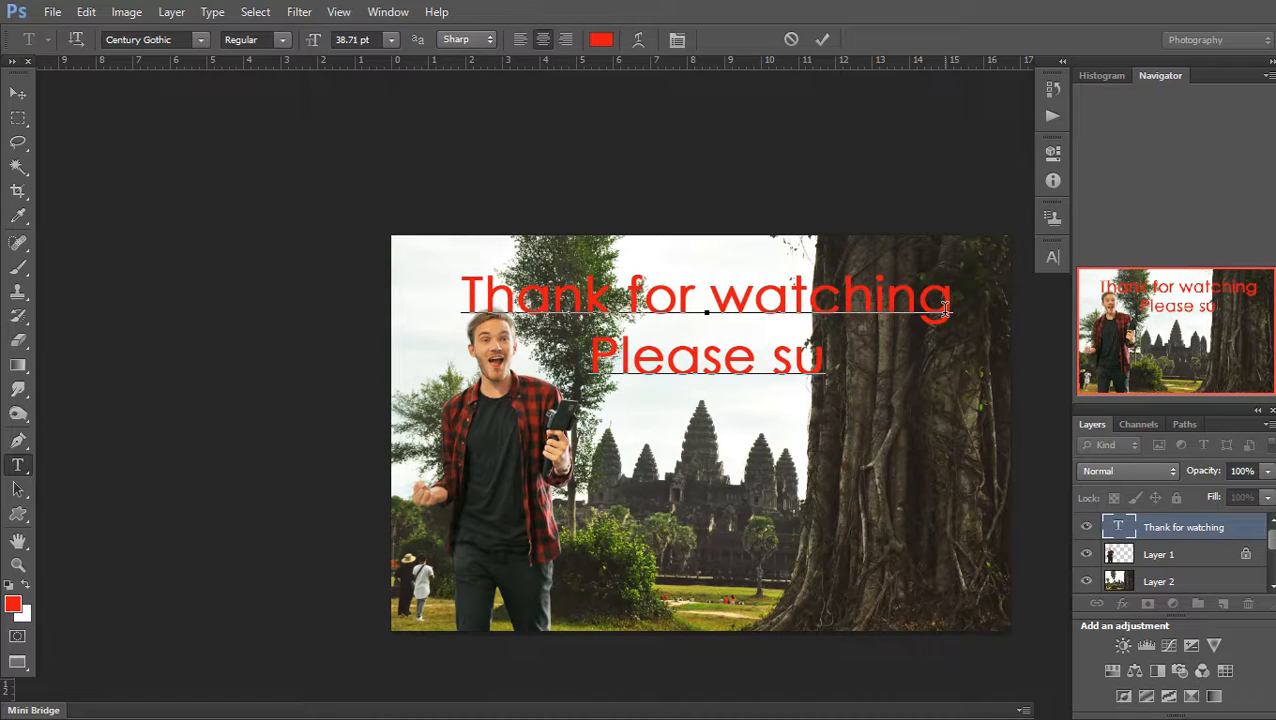